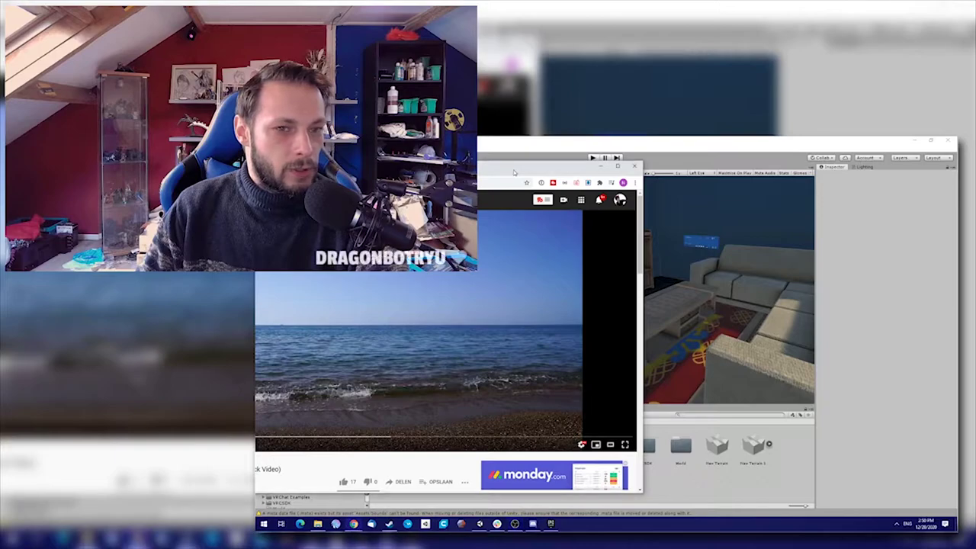
- Move the browser window aside and bring the Unity editor back in front of the Sounds folder window
left_click_drag(514, 174, 791, 176)
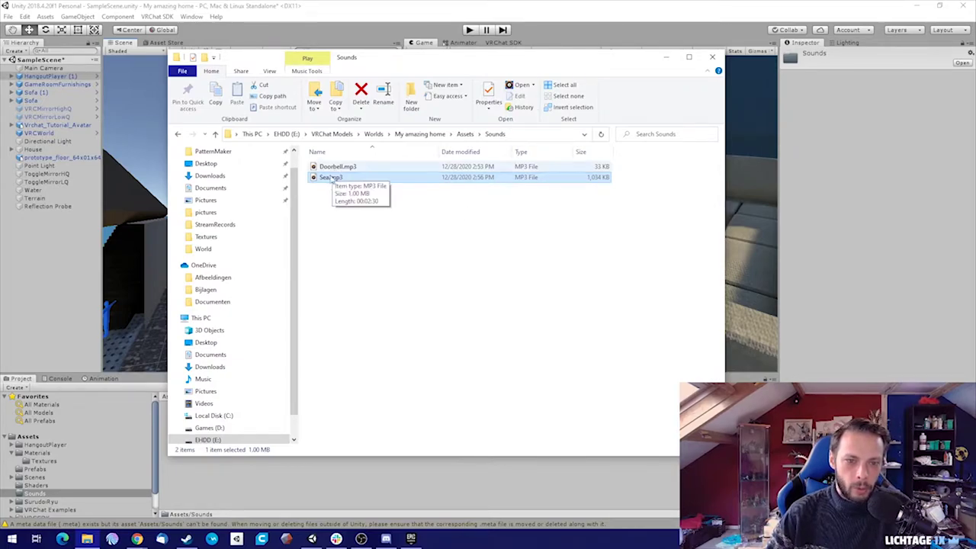
left_click(622, 9)
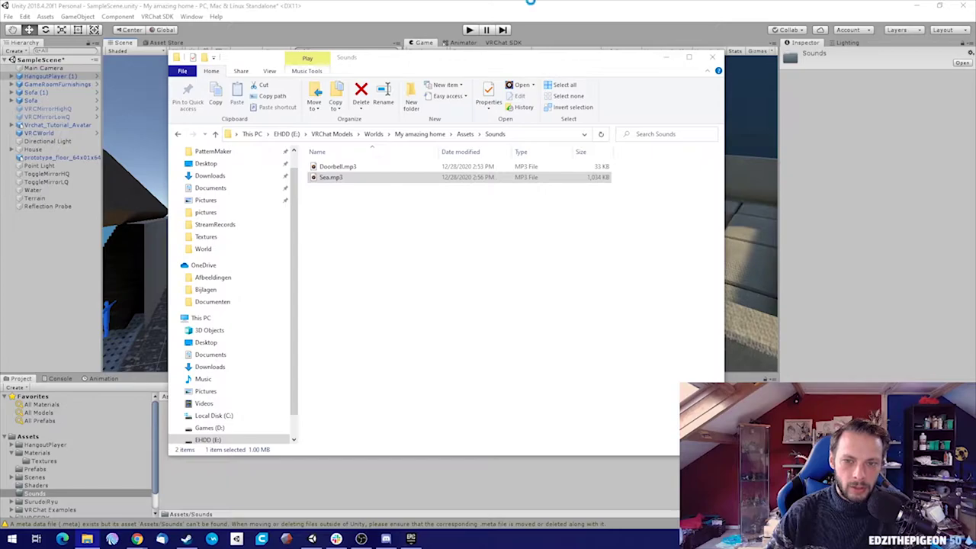
left_click(805, 241)
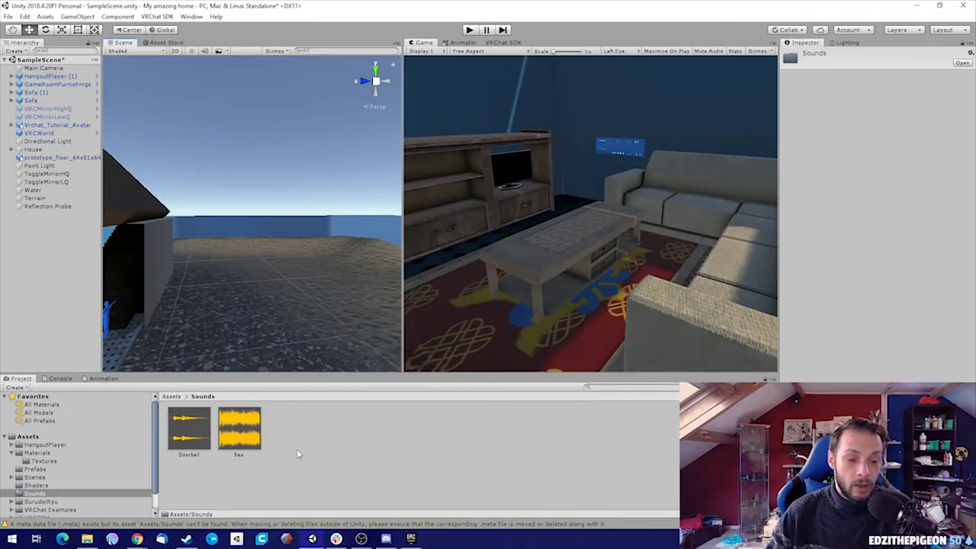
- Preview the Doorbell and Sea audio clips from the Sounds assets folder
left_click(229, 423)
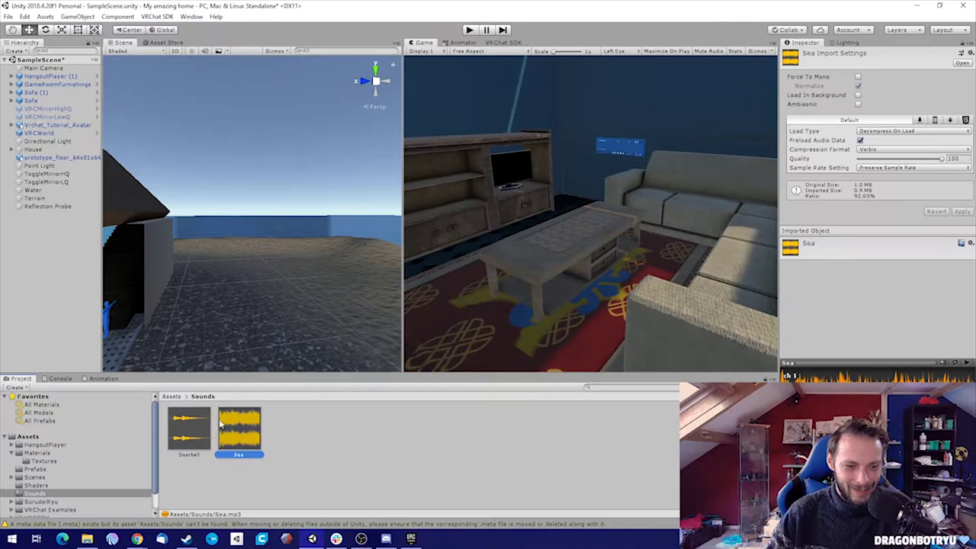
left_click(178, 423)
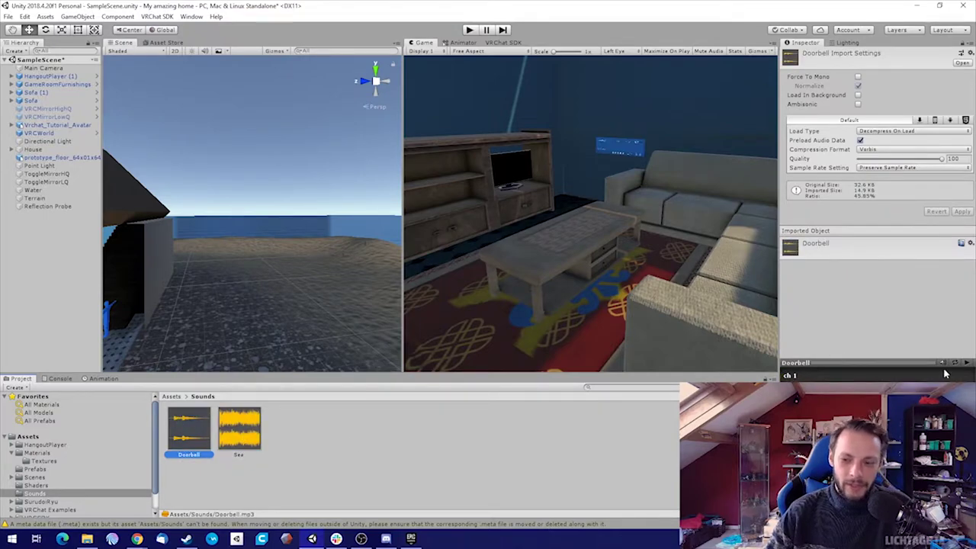
left_click(967, 363)
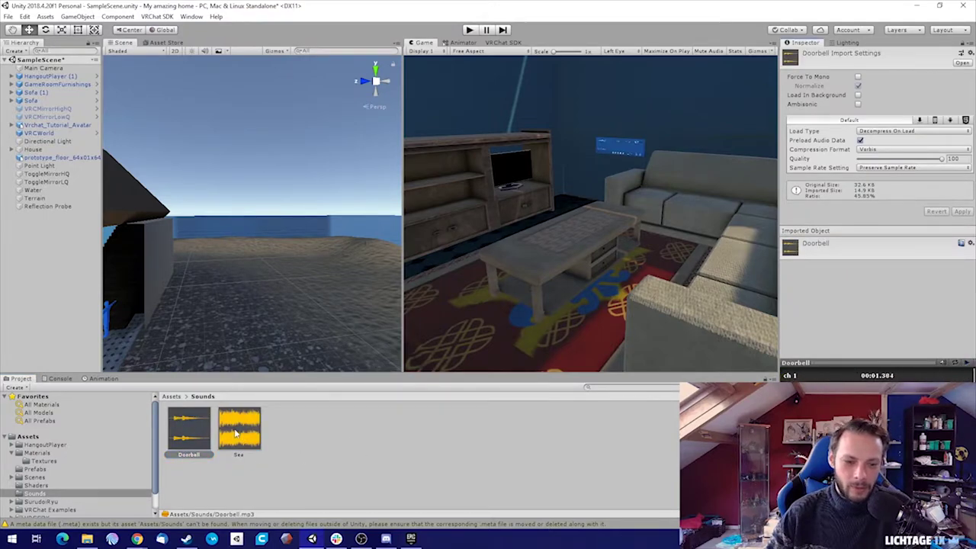
left_click(240, 431)
left_click(969, 365)
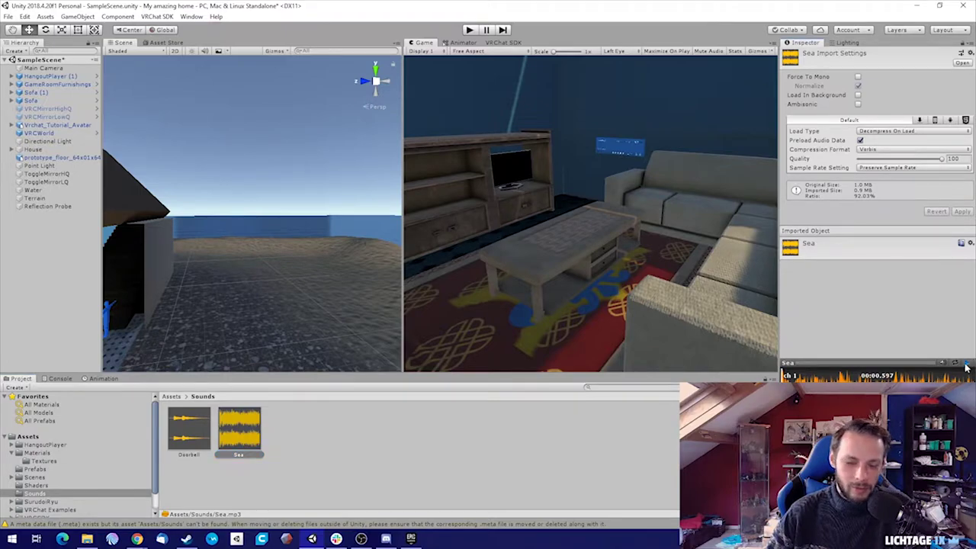
left_click(385, 441)
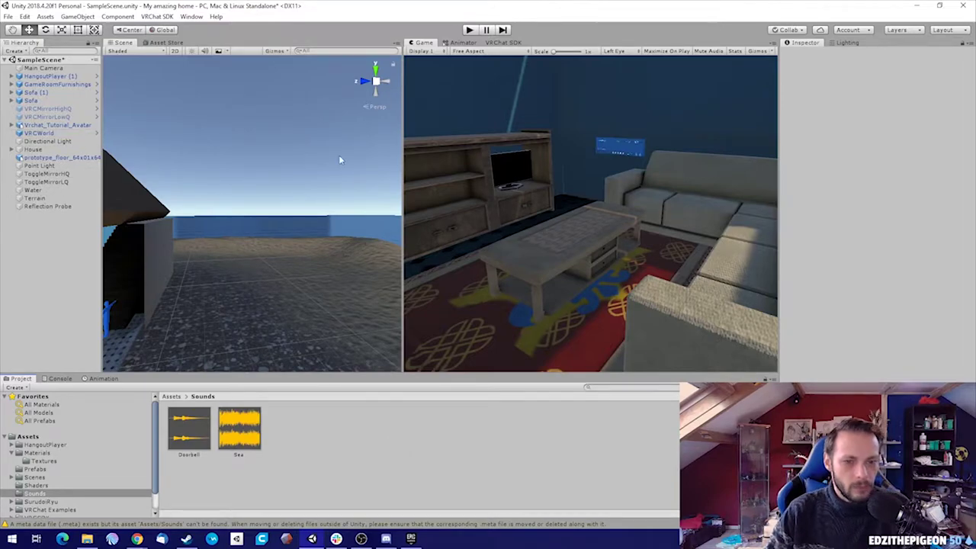
- Widen the Scene view and examine the whole island and its shoreline around the house
right_click_drag(340, 158, 320, 224)
left_click_drag(402, 209, 675, 212)
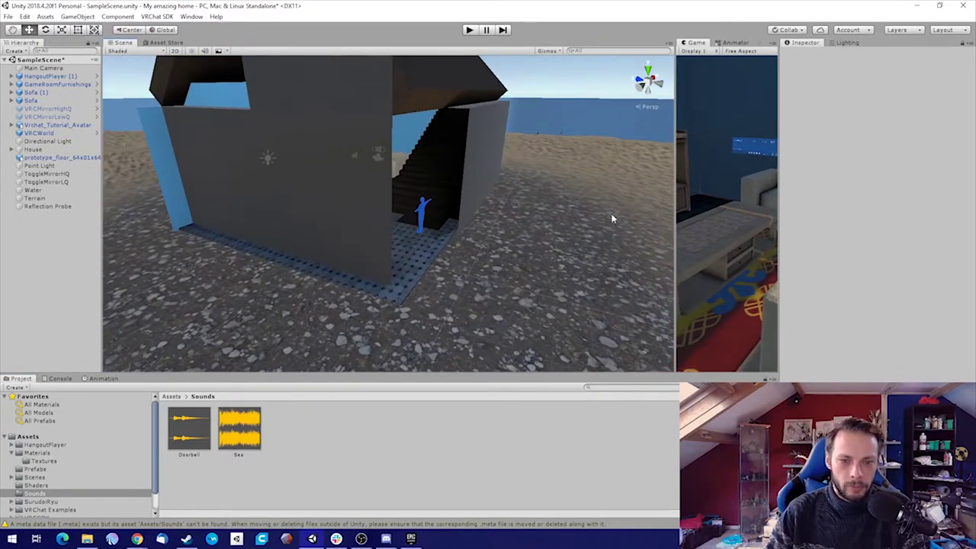
right_click_drag(613, 219, 249, 233)
key("s")
key("s")
key("d")
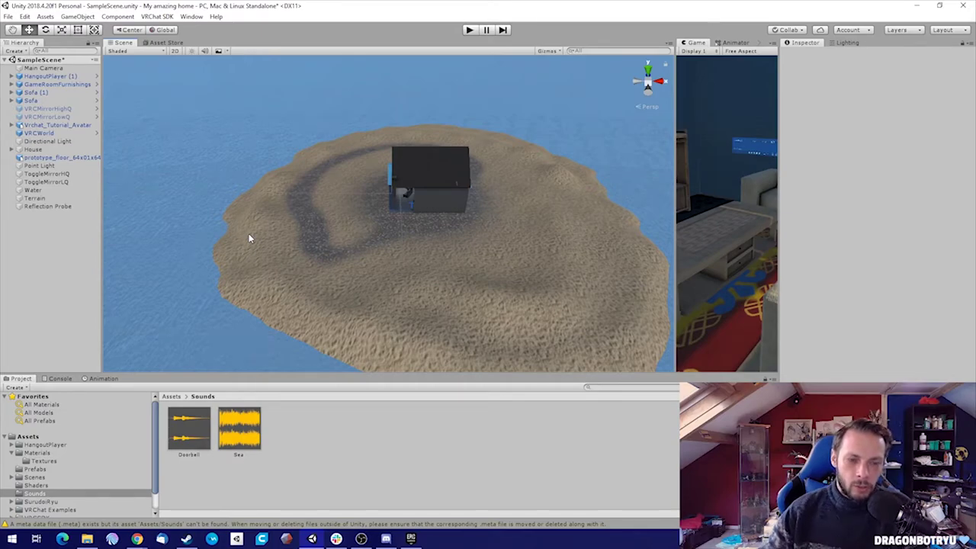
left_click_drag(581, 140, 491, 213, "alt")
scroll(490, 214, "down", 10)
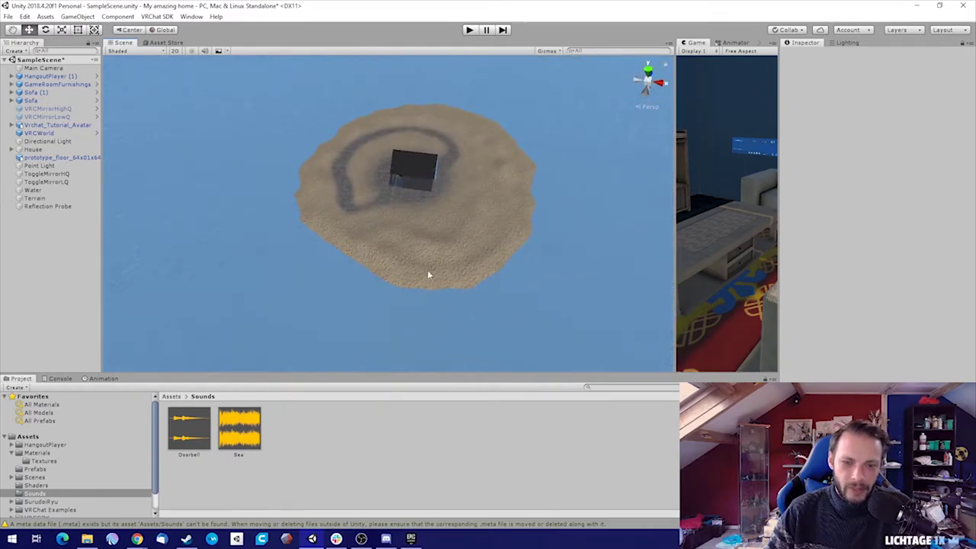
left_click_drag(427, 270, 280, 249, "alt")
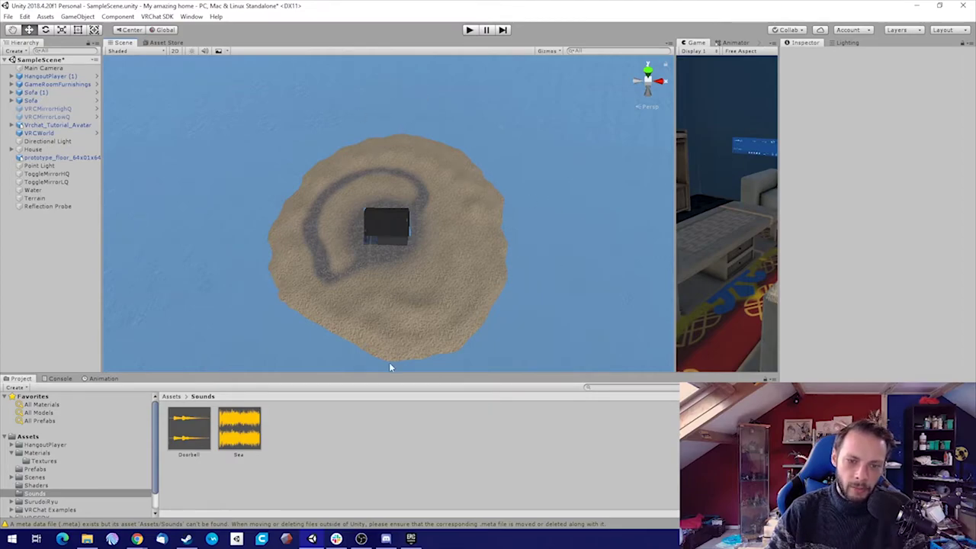
right_click_drag(516, 283, 389, 264)
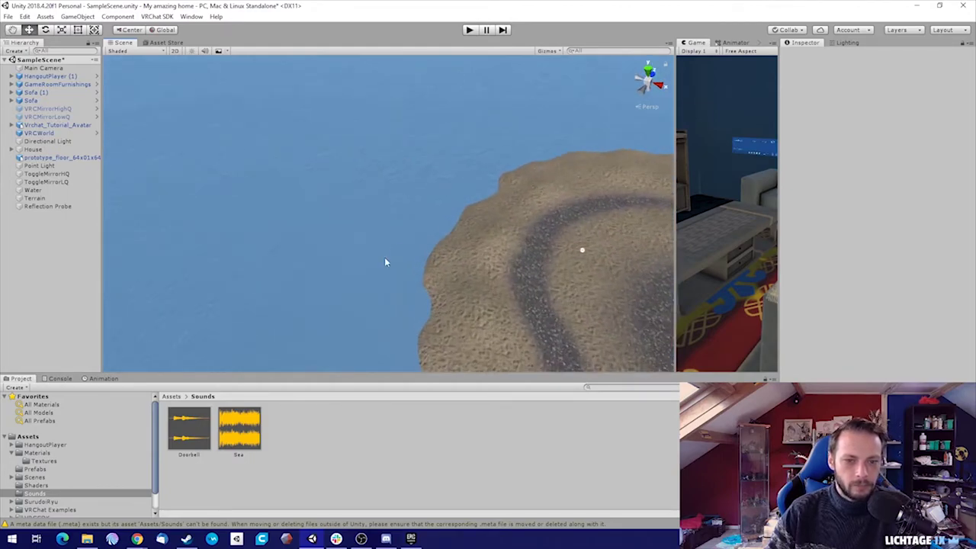
- Add an Audio Source near the island's shore and lower it to about Y 11.87
left_click(15, 51)
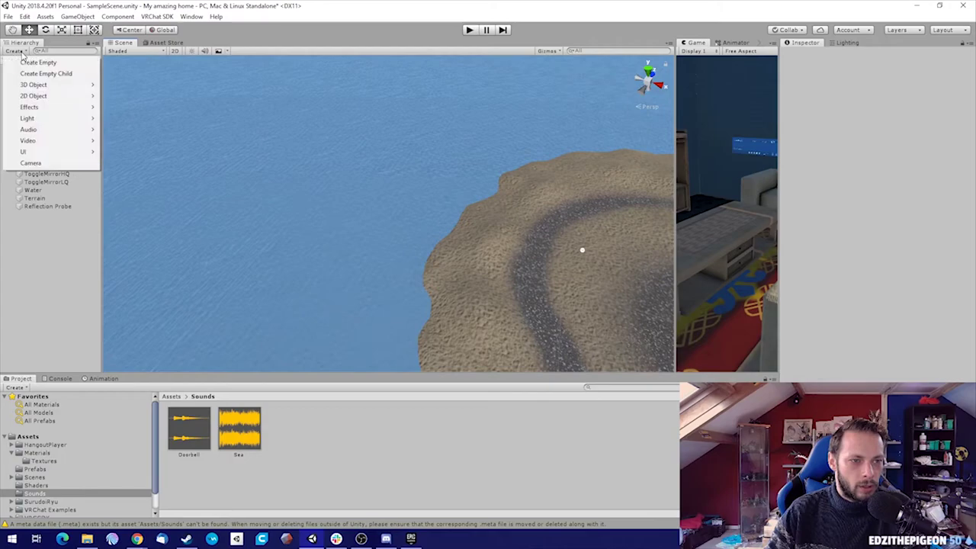
mouse_move(60, 134)
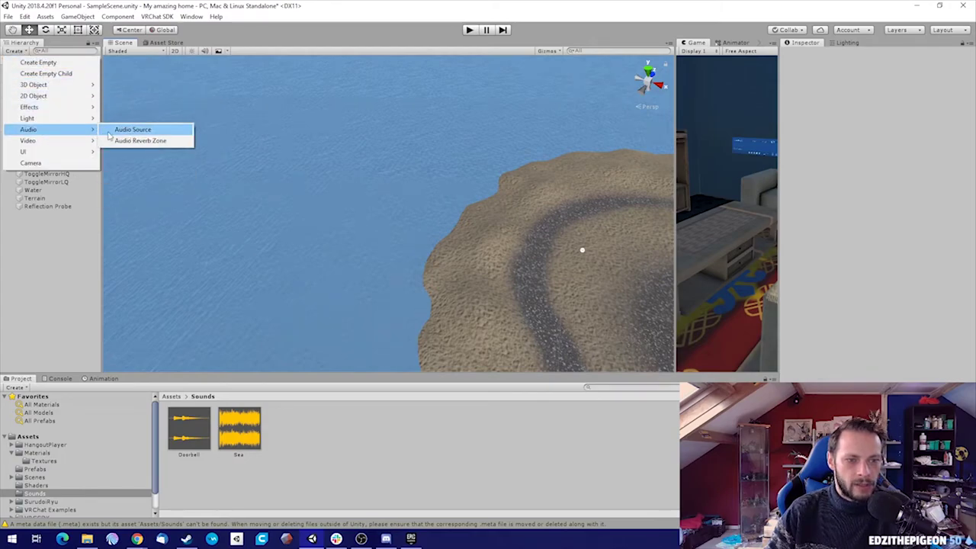
left_click(149, 132)
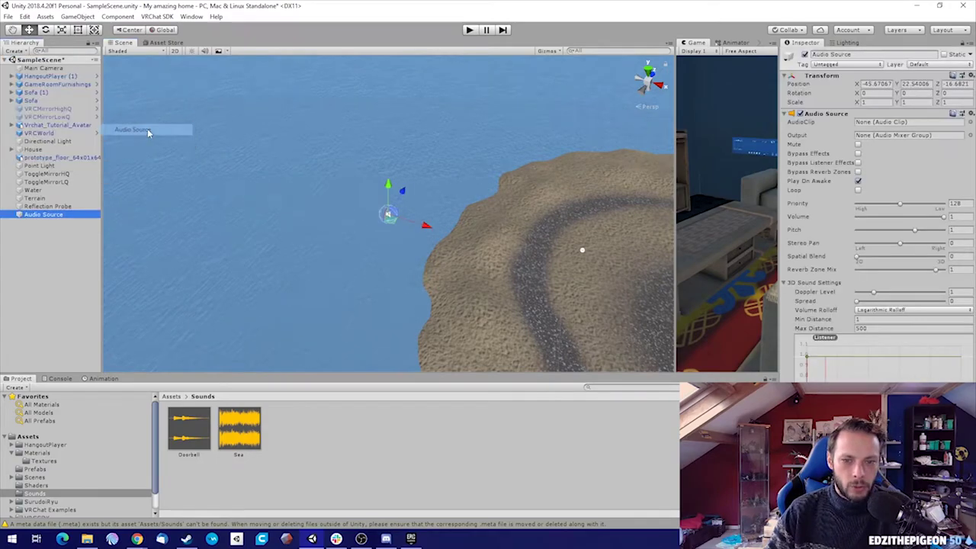
right_click_drag(484, 223, 562, 156)
left_click_drag(434, 156, 429, 294)
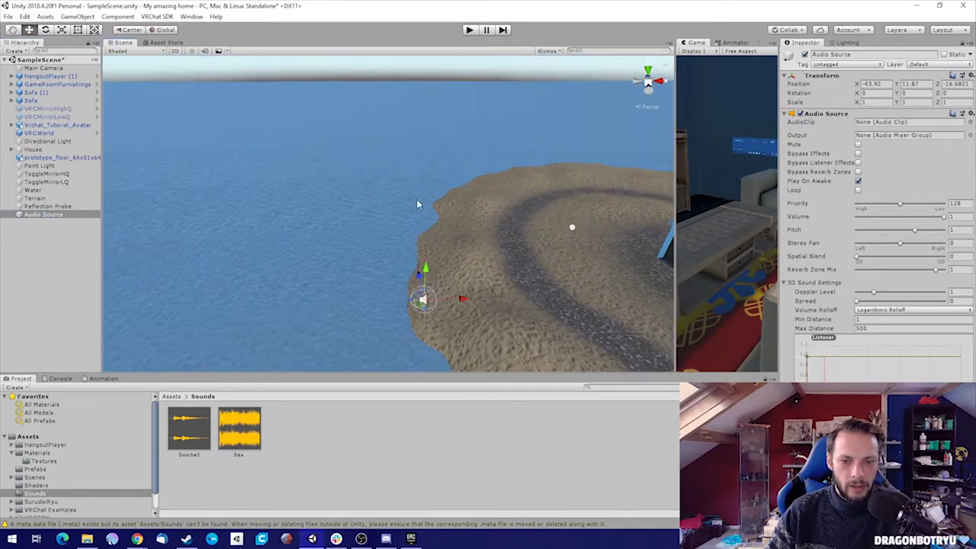
- Move the Audio Source off the island's edge over the sea, to about X -48.1, Y 5.21, Z 0.52
right_click_drag(417, 200, 386, 169)
left_click_drag(375, 137, 381, 226)
left_click_drag(418, 265, 340, 266)
right_click_drag(340, 242, 337, 263)
left_click_drag(337, 263, 517, 247, "alt")
left_click_drag(361, 238, 262, 236)
left_click_drag(446, 209, 221, 380, "alt")
scroll(181, 348, "down", 15)
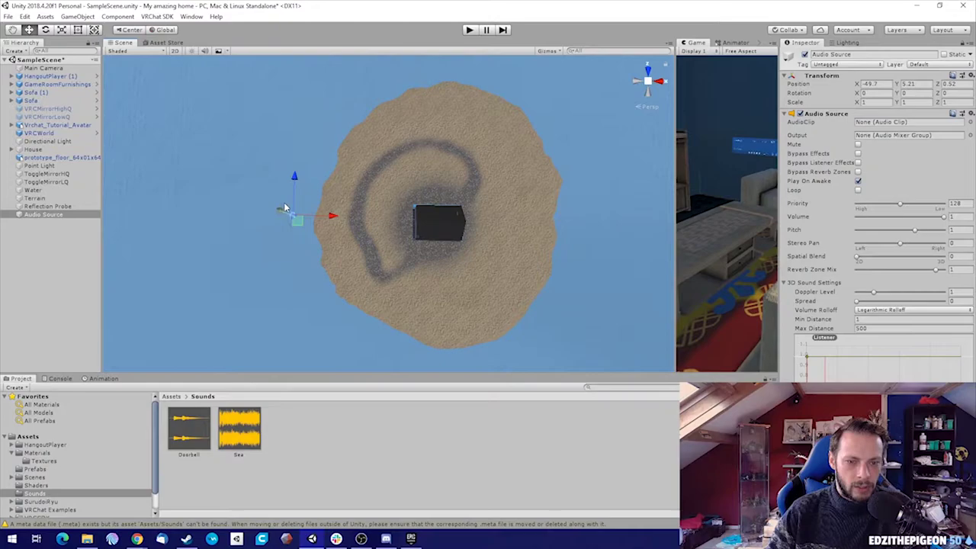
left_click_drag(285, 206, 221, 221)
scroll(339, 171, "up", 5)
left_click_drag(360, 205, 694, 526, "alt")
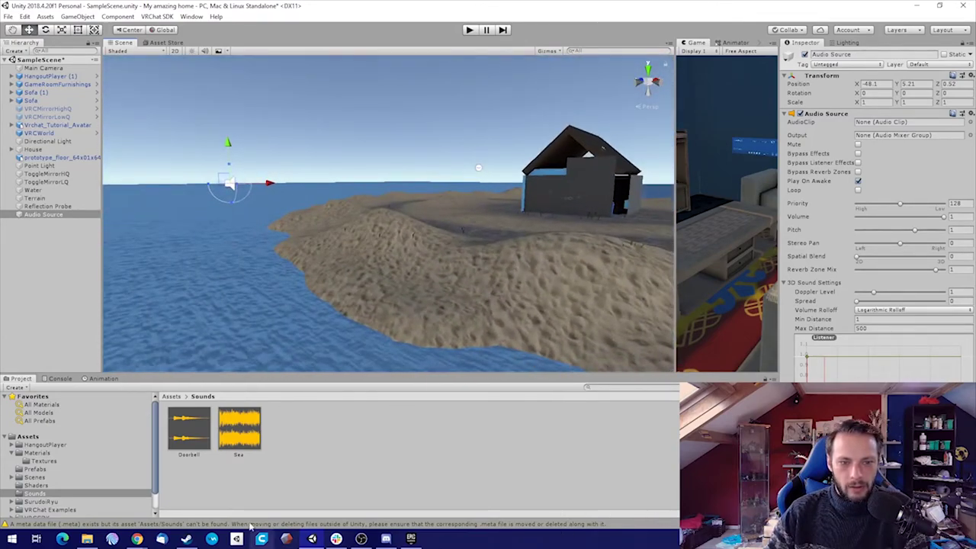
- Lower the Audio Source to about Y 1.23, close to the water, and check its placement against the shoreline
left_click_drag(227, 148, 234, 227)
right_click_drag(233, 228, 435, 224)
key("w")
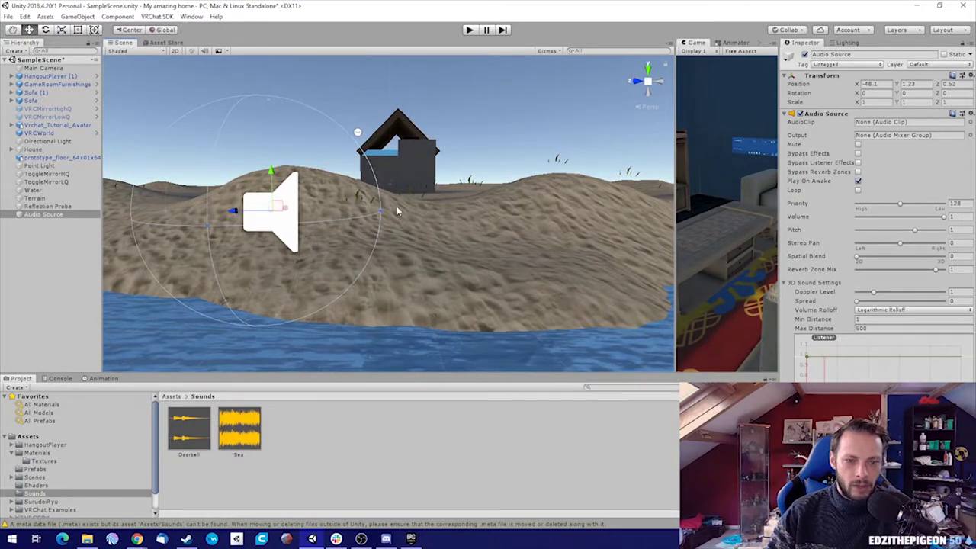
key("d")
right_click_drag(412, 195, 222, 280)
key("s")
left_click_drag(222, 280, 271, 266, "alt")
right_click_drag(271, 267, 261, 269)
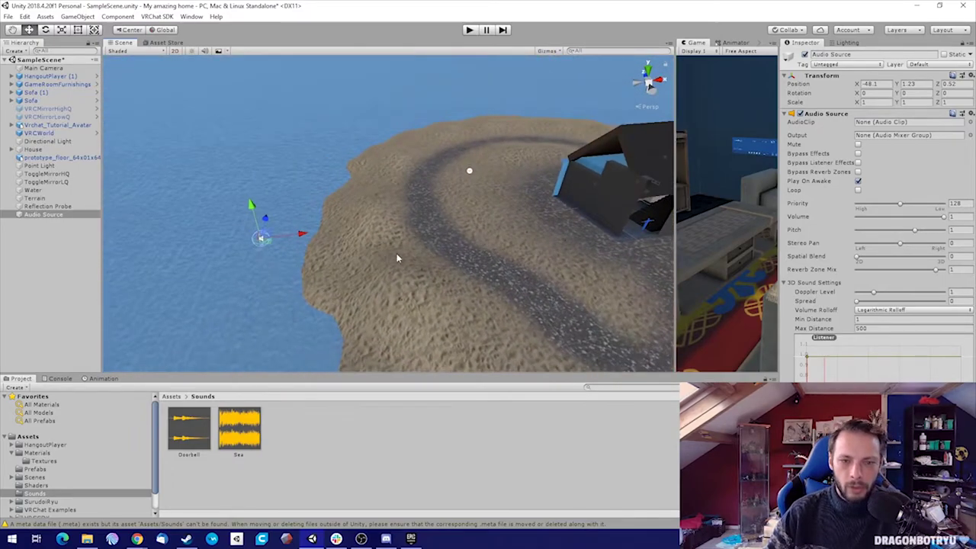
right_click_drag(362, 206, 359, 216)
left_click_drag(358, 217, 336, 221, "alt")
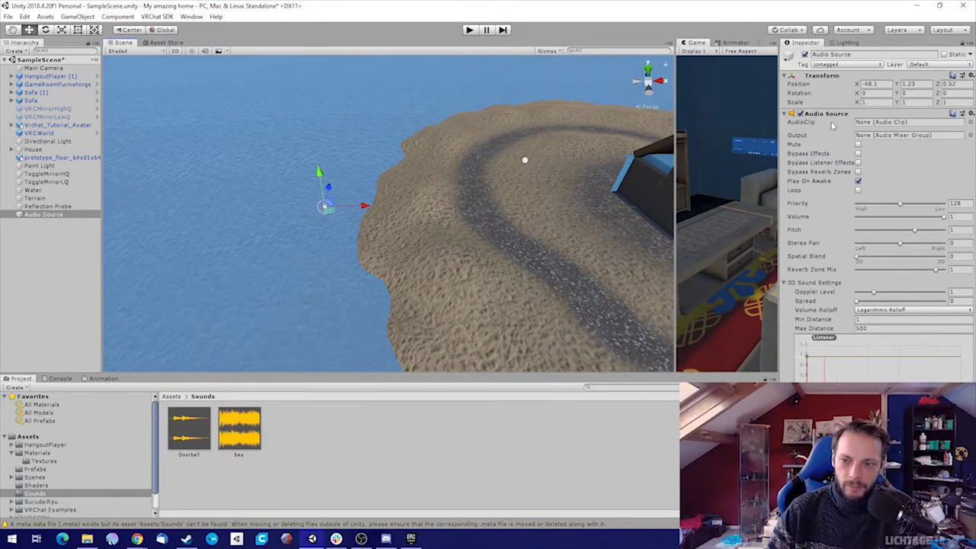
- Widen the Inspector and assign the Sea clip to the Audio Source
left_click_drag(779, 131, 720, 133)
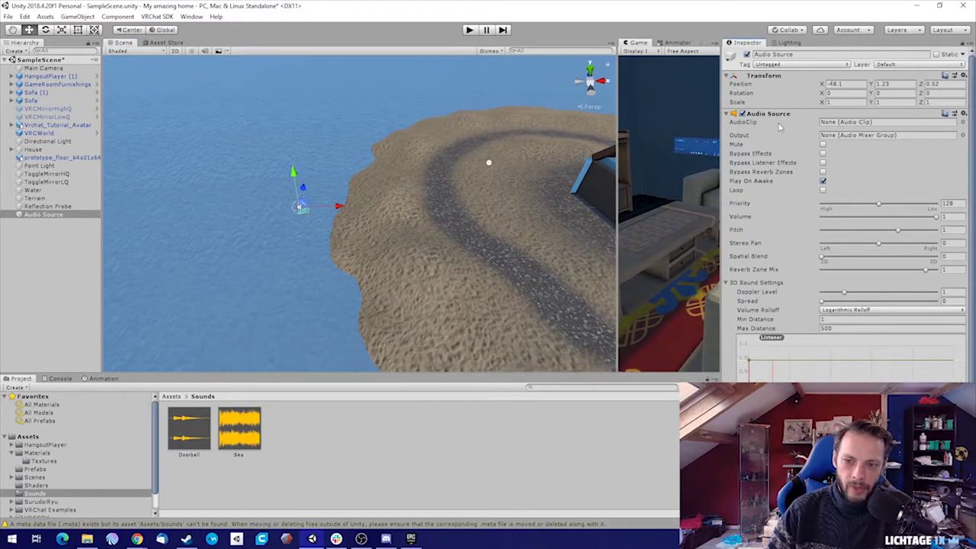
left_click(964, 123)
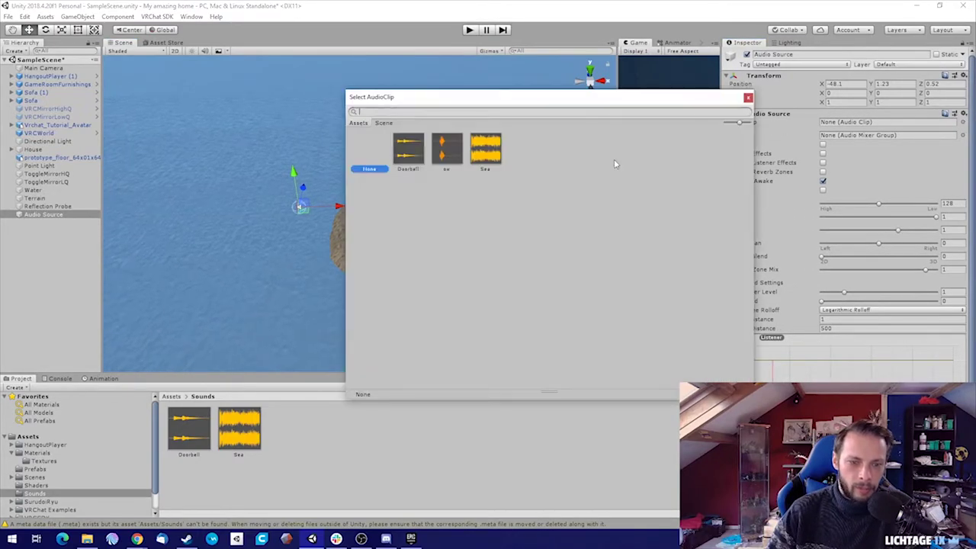
double_click(487, 150)
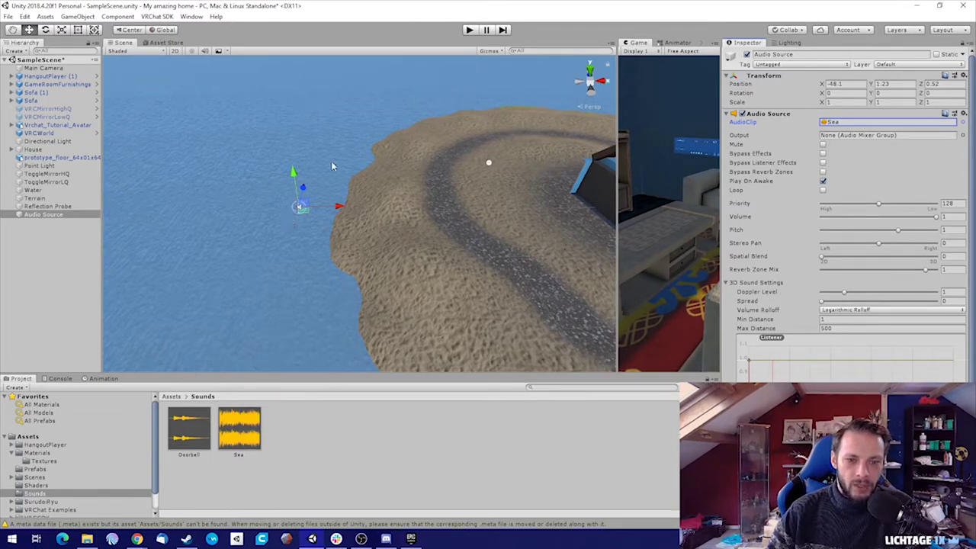
- Shift the Audio Source along the shore to about X -47.88, Z -1.43 and enable Loop
left_click_drag(303, 210, 305, 219)
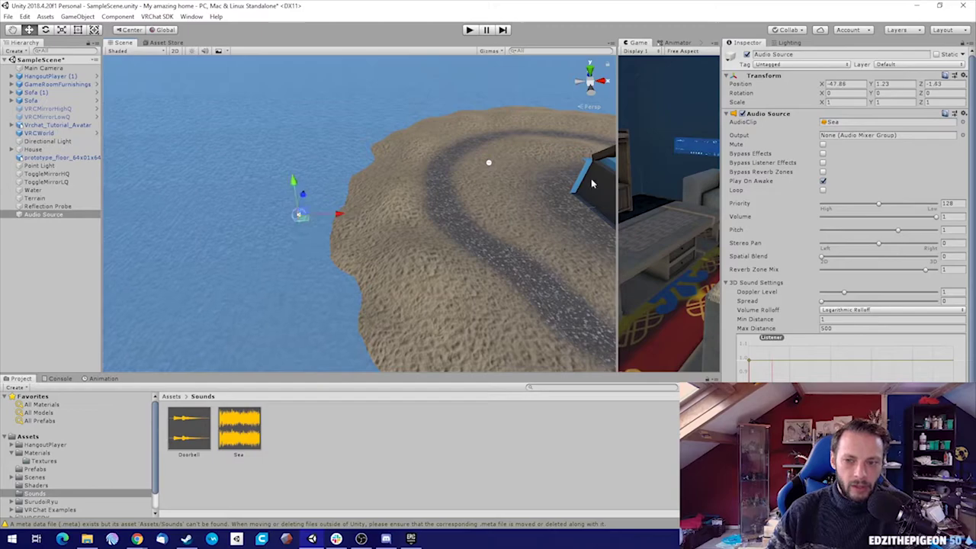
left_click(823, 190)
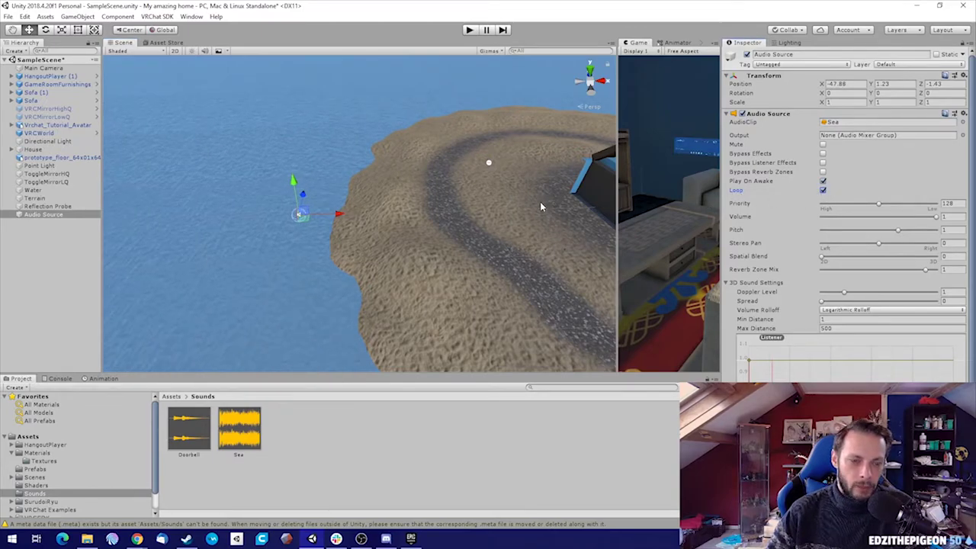
- Set the Audio Source's volume to 0.015 and its Spatial Blend to 1 for full 3D sound
left_click(239, 430)
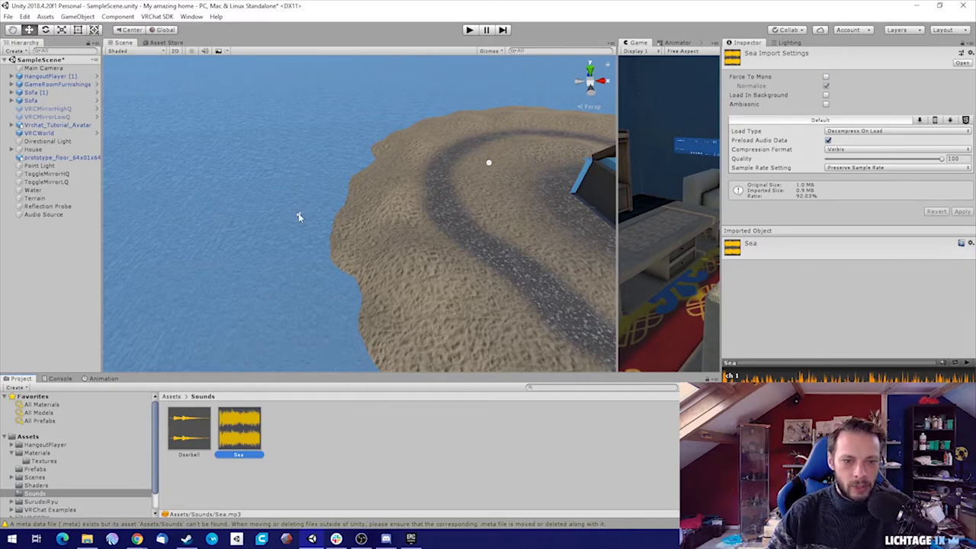
left_click_drag(299, 220, 299, 220)
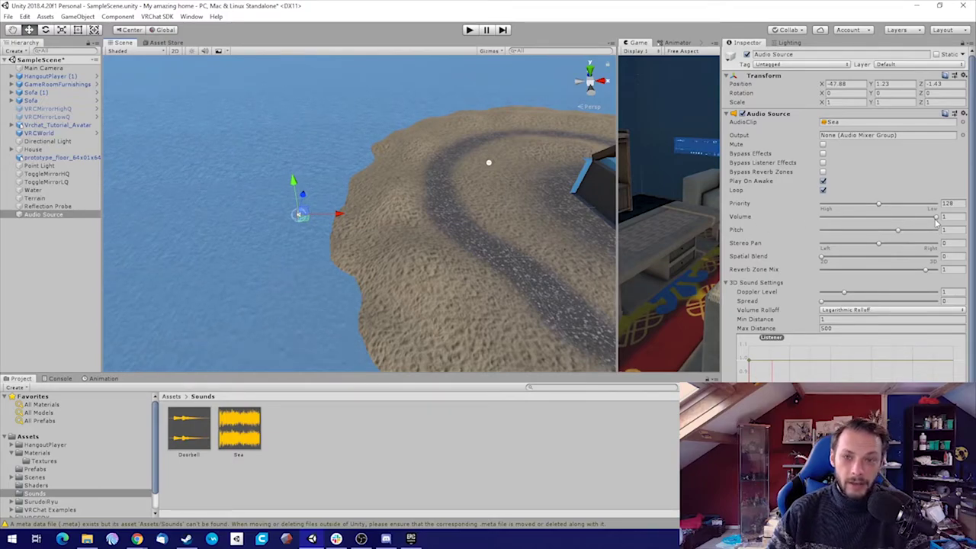
left_click_drag(937, 221, 827, 221)
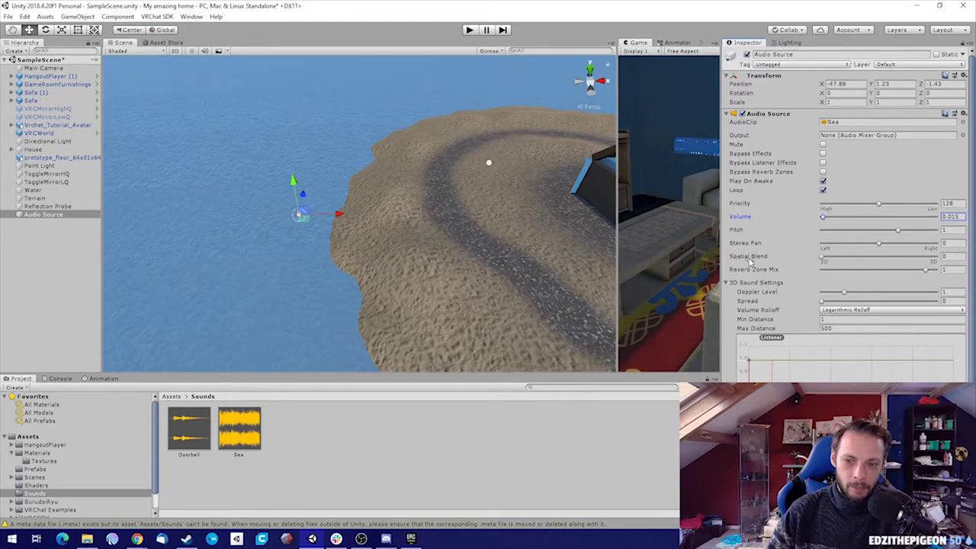
left_click_drag(823, 259, 951, 263)
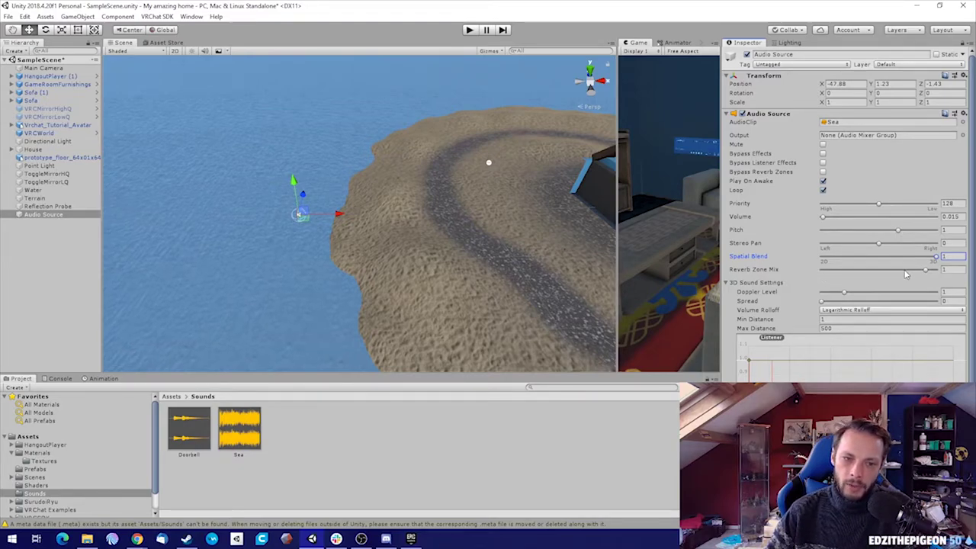
left_click(46, 214)
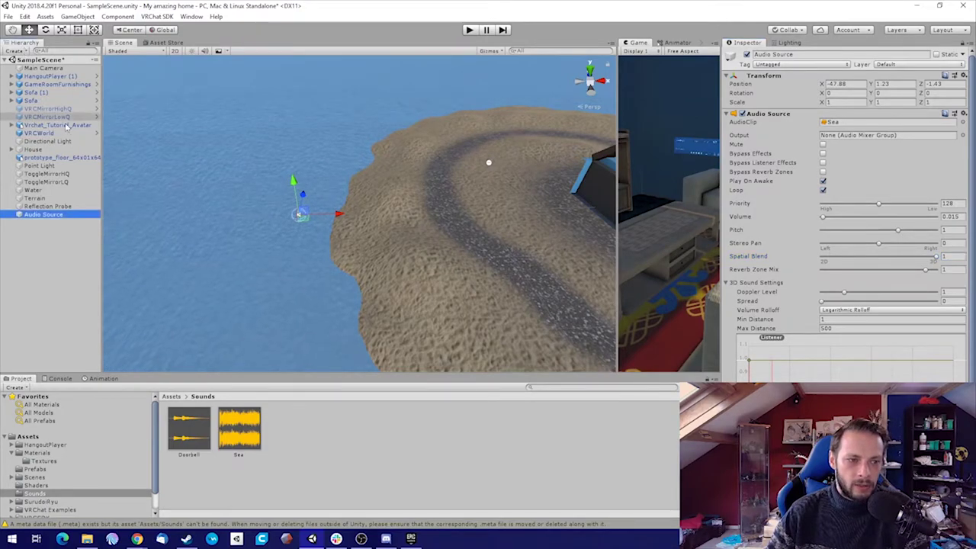
left_click(14, 51)
mouse_move(46, 129)
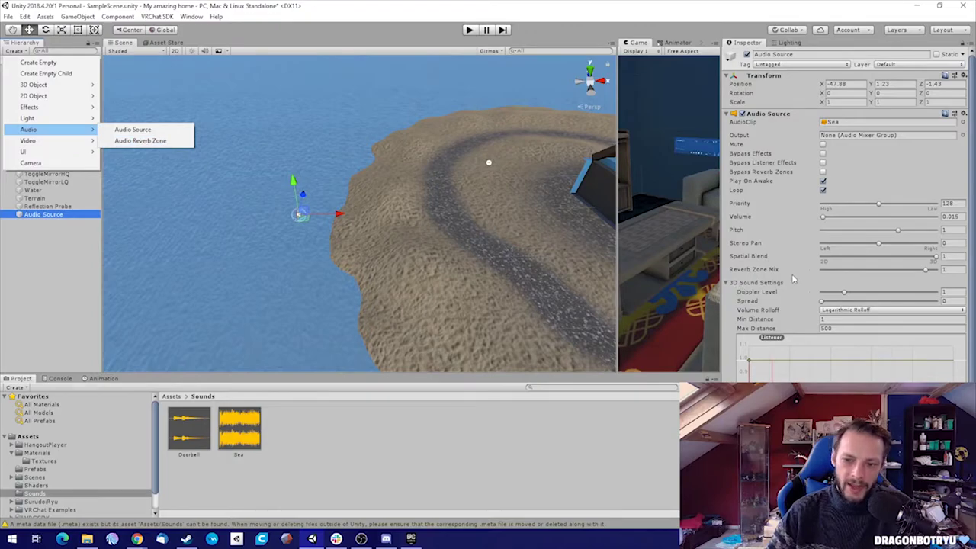
left_click(822, 276)
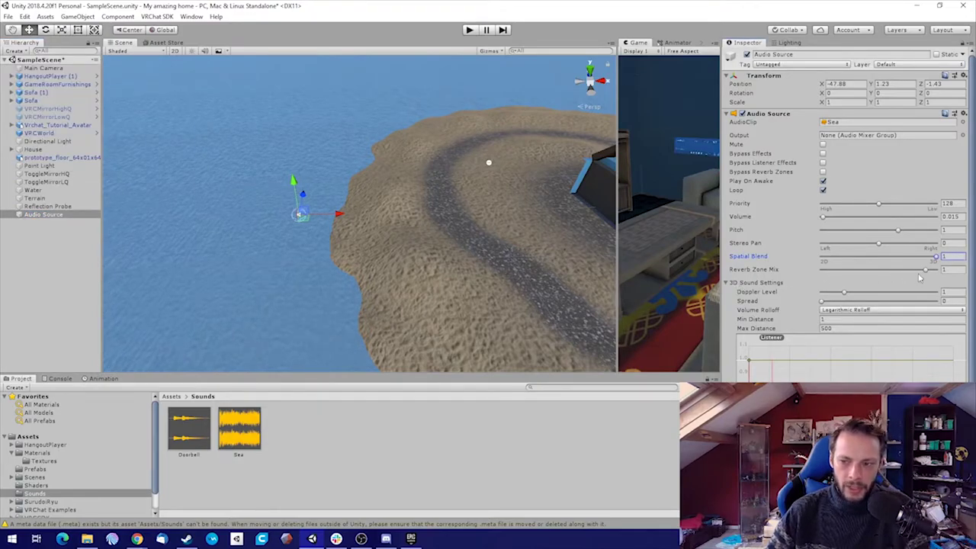
- Set the Audio Source's Reverb Zone Mix to 1
mouse_move(933, 270)
left_mouse_down()
mouse_move(858, 272)
mouse_move(927, 273)
left_mouse_up()
left_click(952, 270)
type("1")
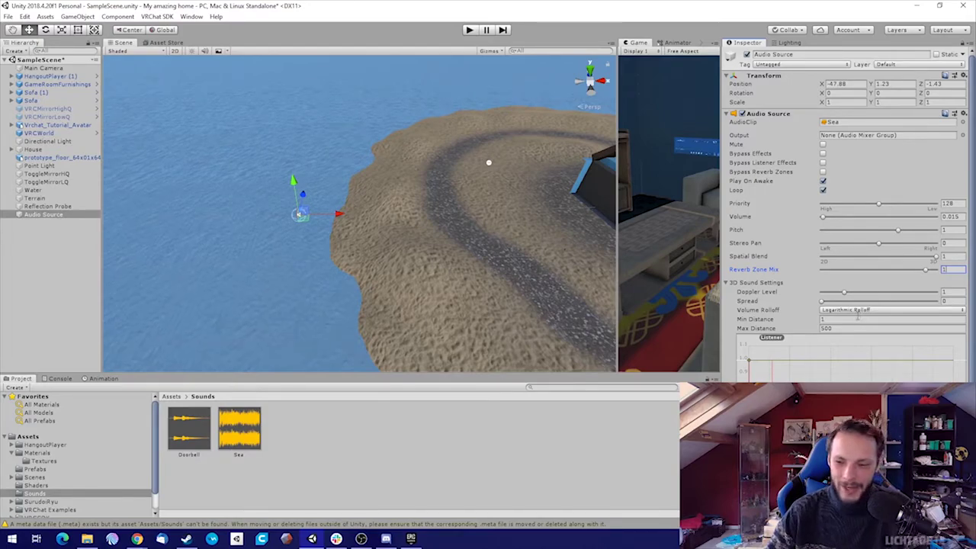
- Set the Audio Source's Volume Rolloff to Linear Rolloff
left_click(862, 311)
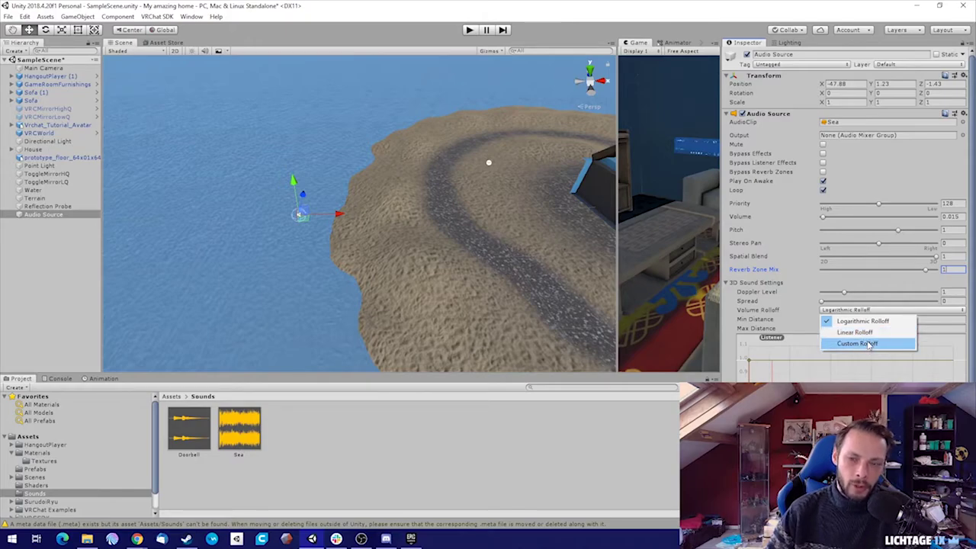
left_click(846, 321)
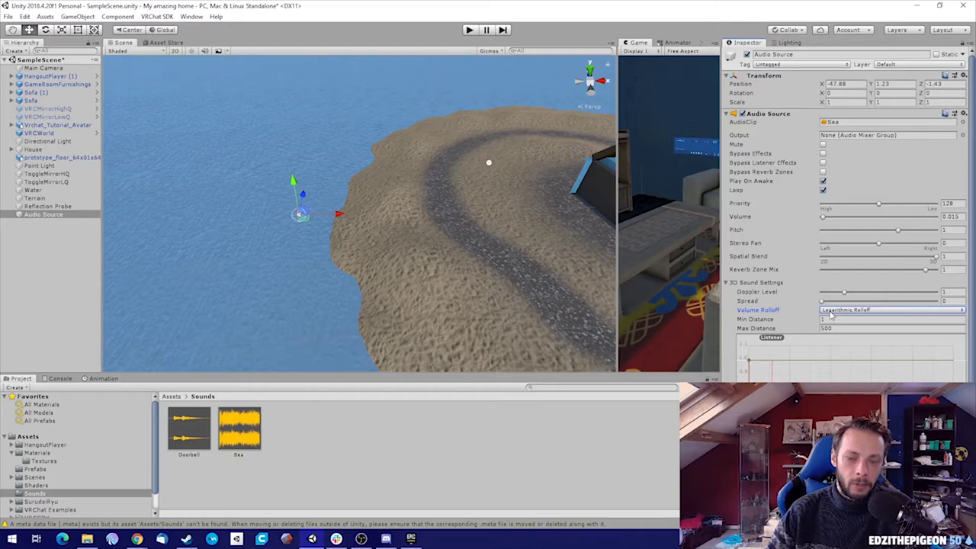
left_click(831, 311)
left_click(858, 333)
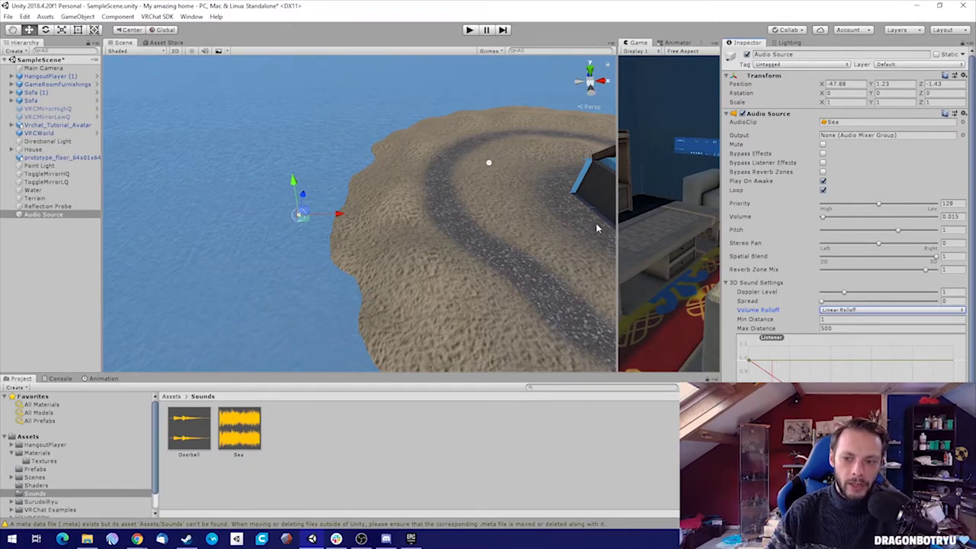
- Shrink the Audio Source's range sphere in the scene to a Max Distance of about 27.26
right_click_drag(442, 205, 387, 175)
key("w")
left_click_drag(387, 174, 380, 129, "alt")
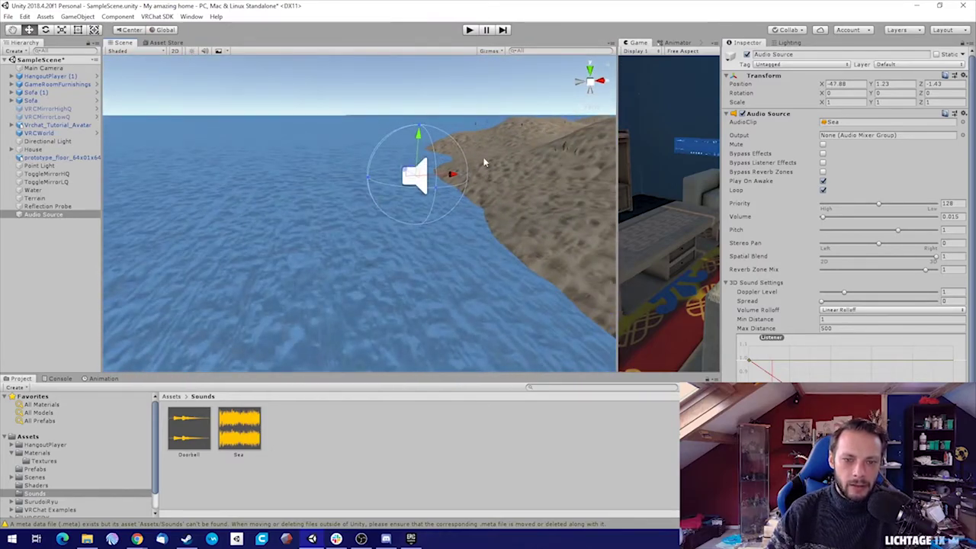
right_click_drag(335, 156, 457, 209)
key("a")
left_click_drag(427, 209, 349, 180, "alt")
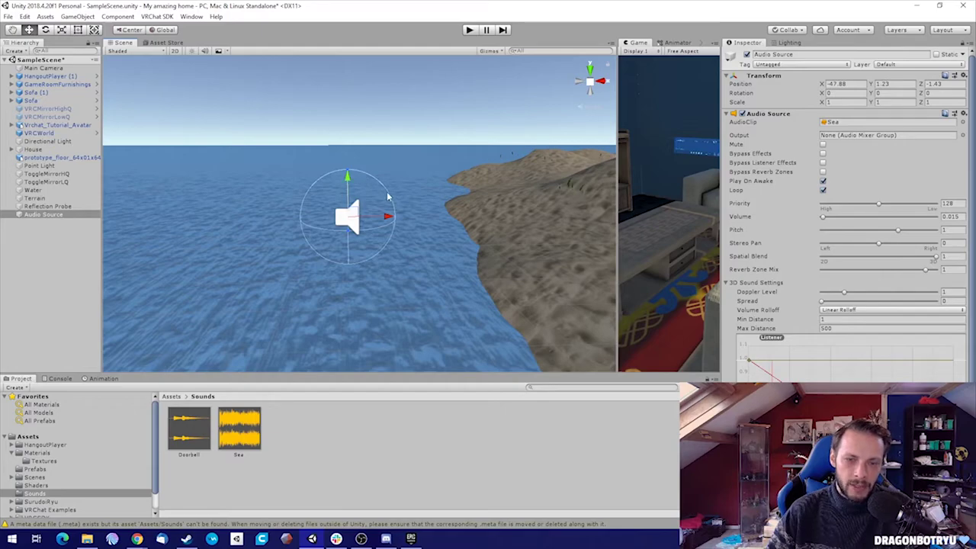
right_click_drag(424, 226, 393, 140)
key("w")
key("a")
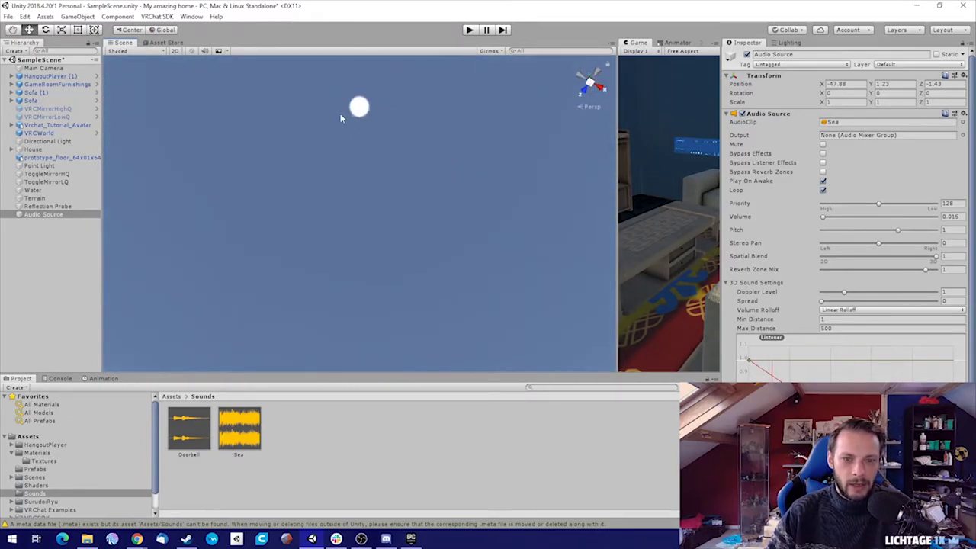
right_click_drag(375, 83, 524, 155)
key("d")
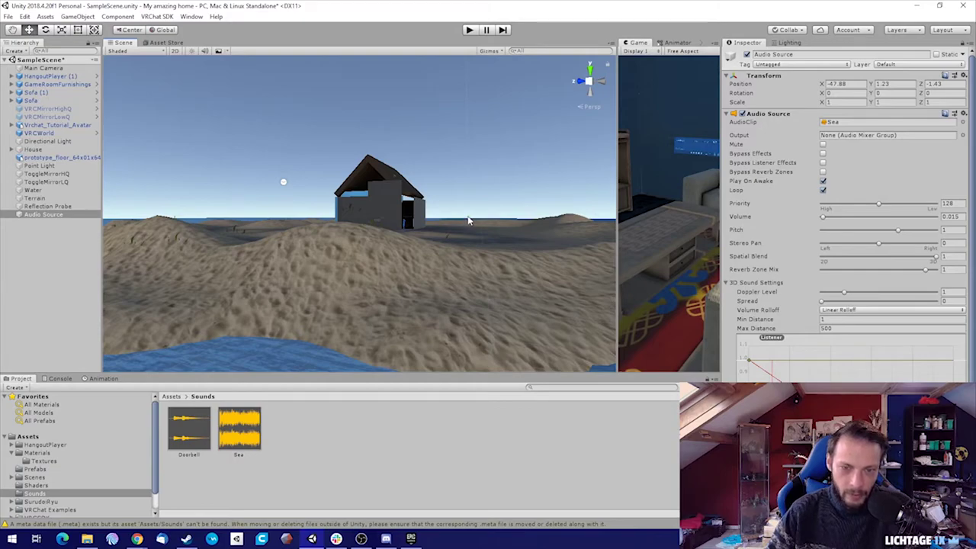
left_click_drag(469, 221, 303, 226)
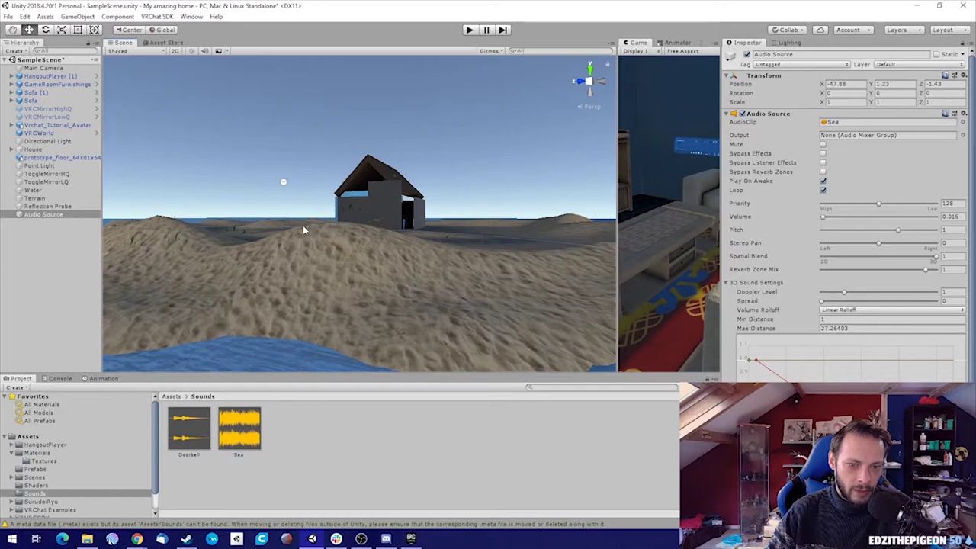
- Enlarge the Audio Source's range sphere up to the near wall of the house, a Max Distance of about 45.43
left_click_drag(412, 212, 172, 280, "alt")
left_click_drag(403, 246, 380, 253, "alt")
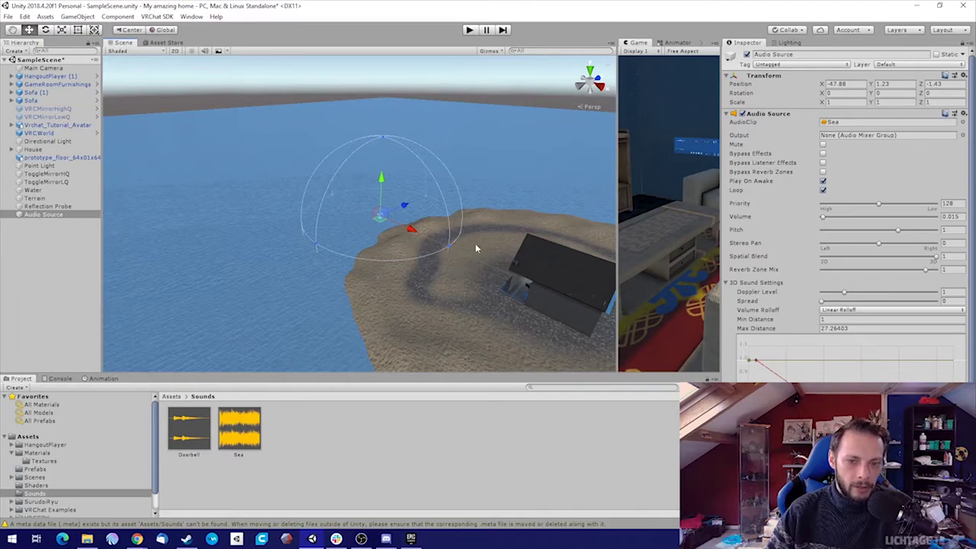
left_click_drag(447, 246, 362, 228, "alt")
right_click_drag(437, 221, 451, 205)
key("w")
left_click_drag(422, 167, 418, 167)
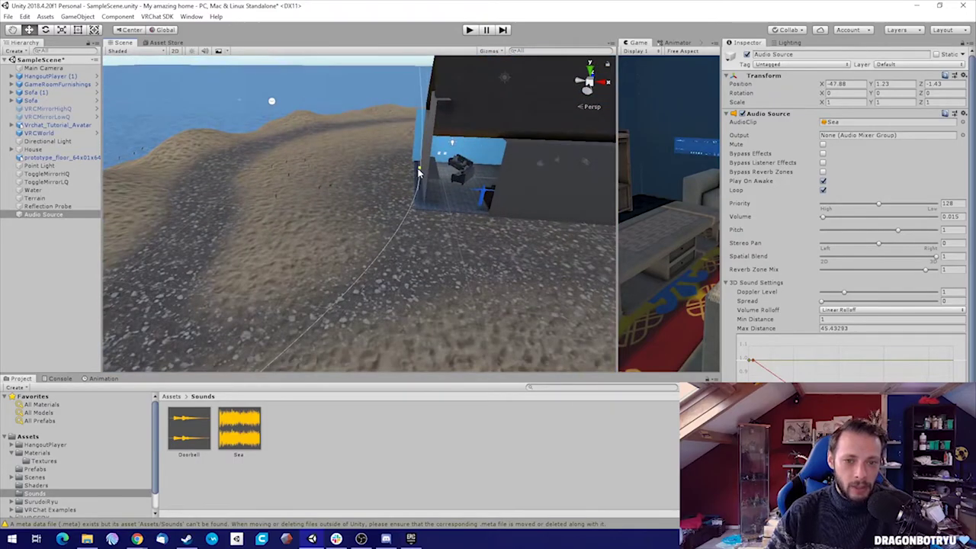
- Nudge the Audio Source along the shore to about Z -1.7
key("s")
right_click_drag(440, 201, 434, 283)
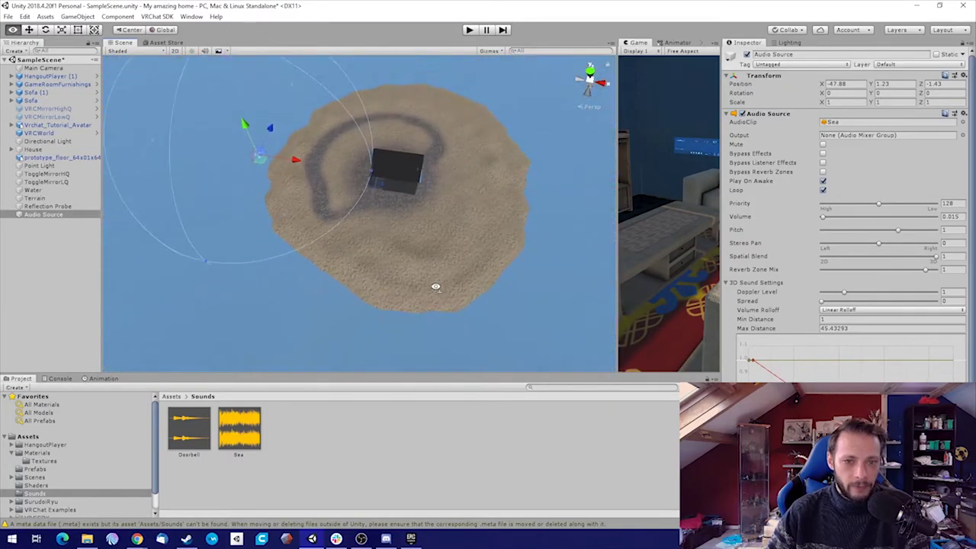
left_click_drag(266, 140, 265, 142)
right_click_drag(394, 191, 368, 124)
right_click_drag(442, 201, 448, 239)
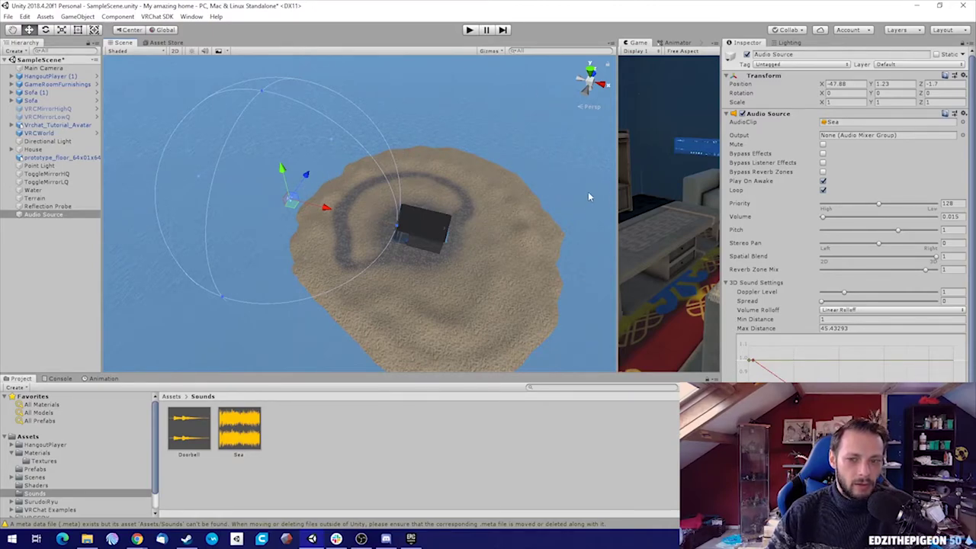
- Widen the Game view and start Play mode to test the sea sound
left_click_drag(618, 198, 530, 202)
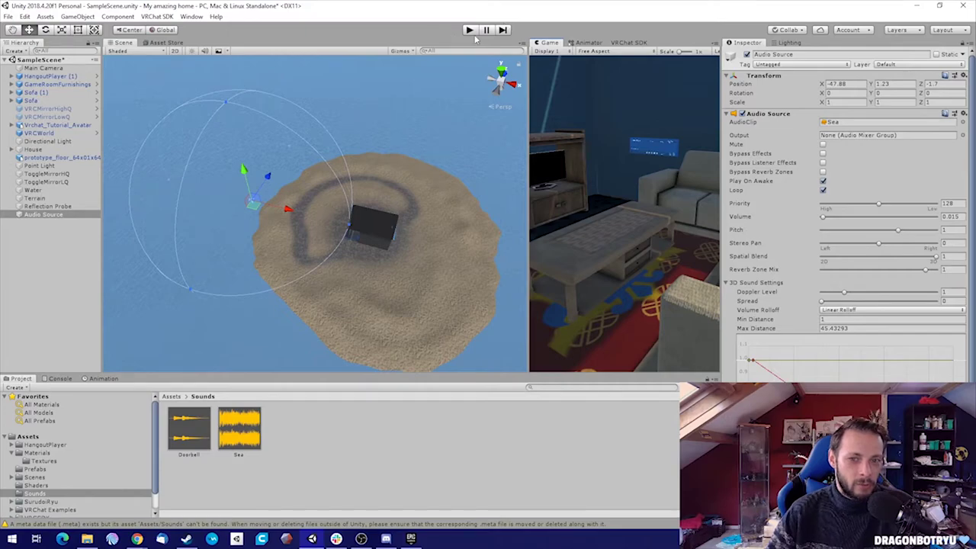
left_click_drag(530, 120, 436, 121)
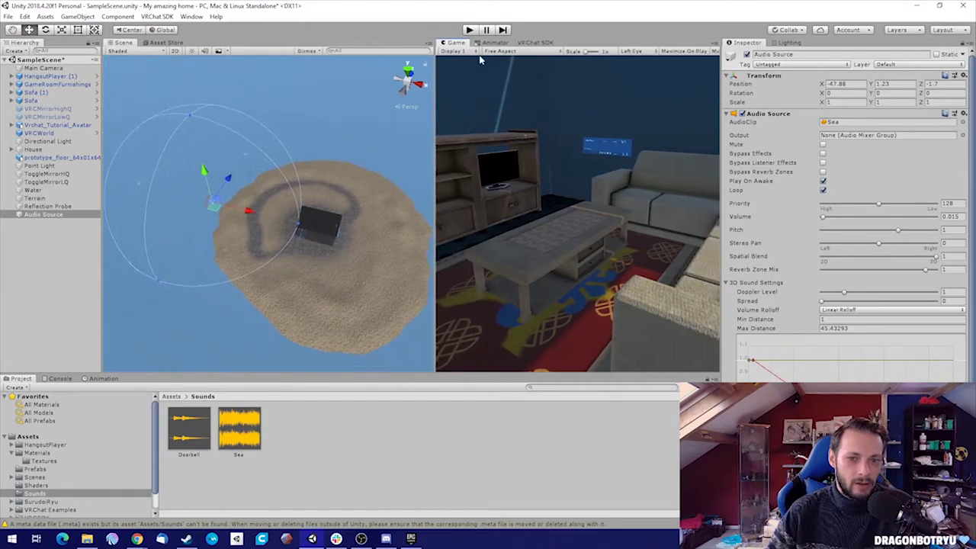
left_click(470, 30)
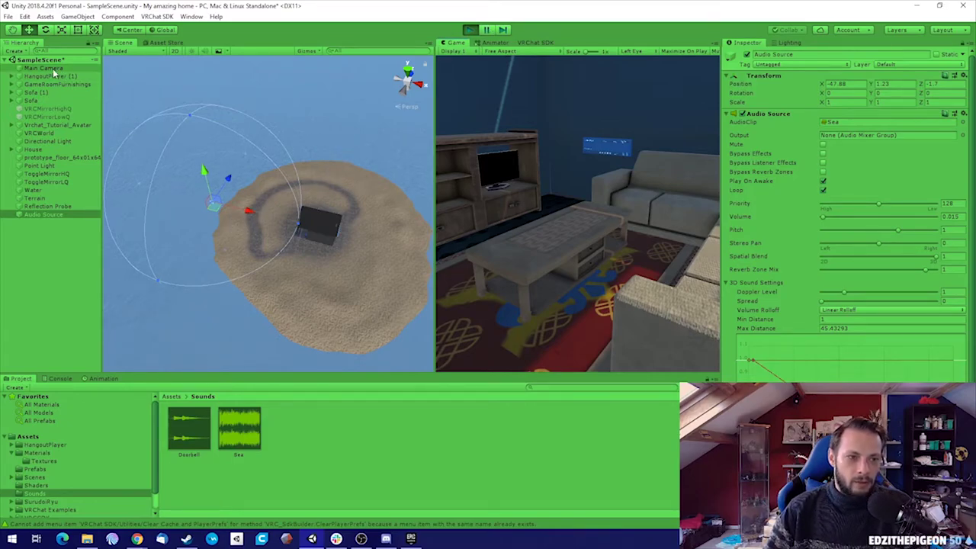
key("w")
right_click_drag(336, 229, 367, 172)
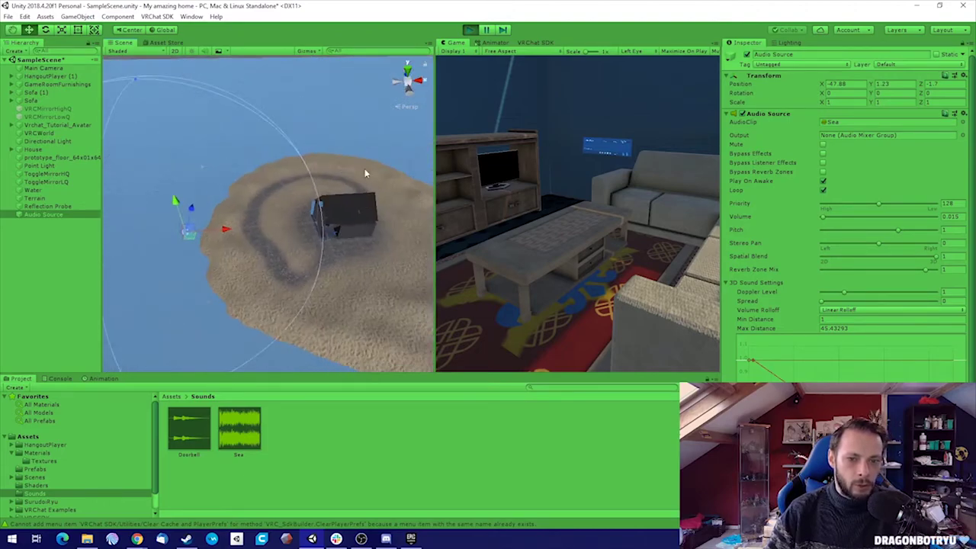
left_click_drag(435, 162, 315, 163)
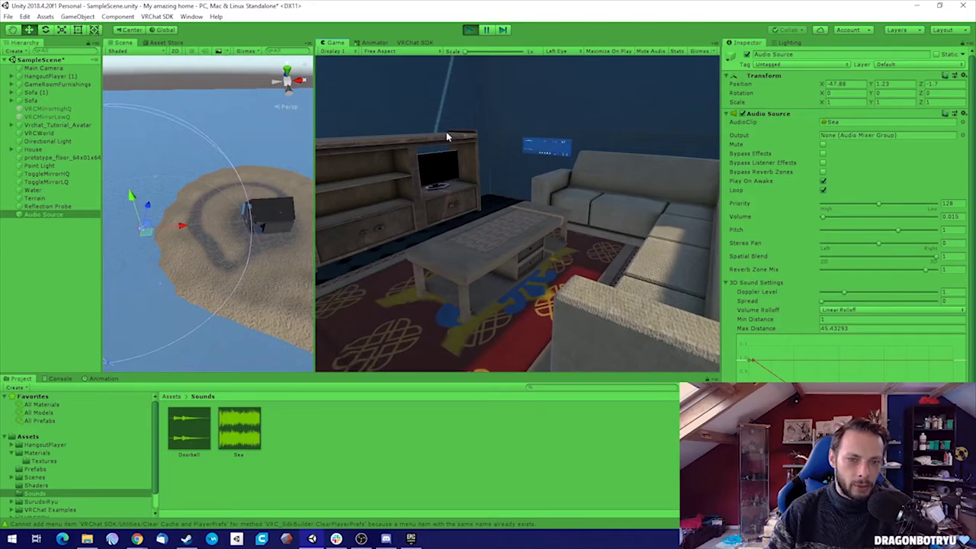
- Move the Main Camera to the shoreline at about X -45.3, Z -6.4 and toggle its Audio Listener off and on
left_click(37, 69)
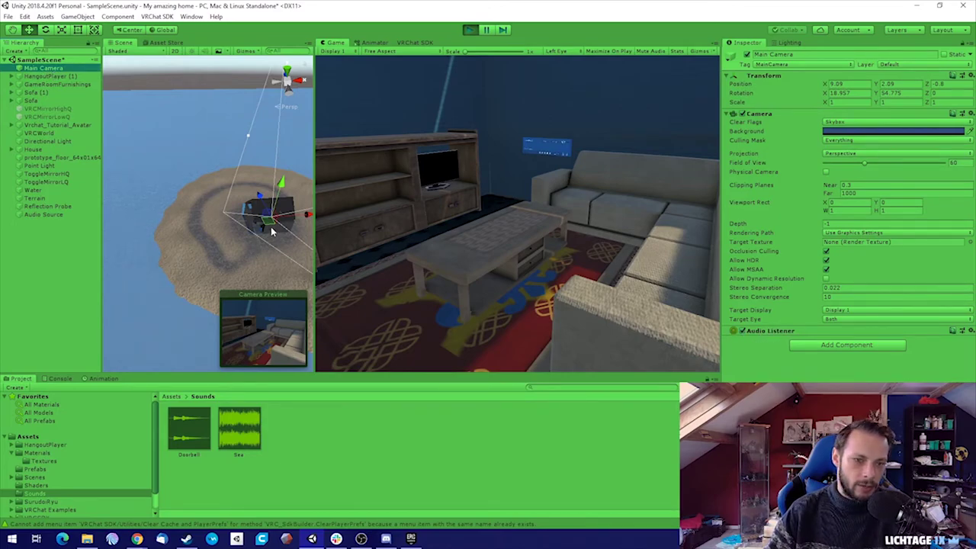
left_click_drag(267, 223, 133, 246)
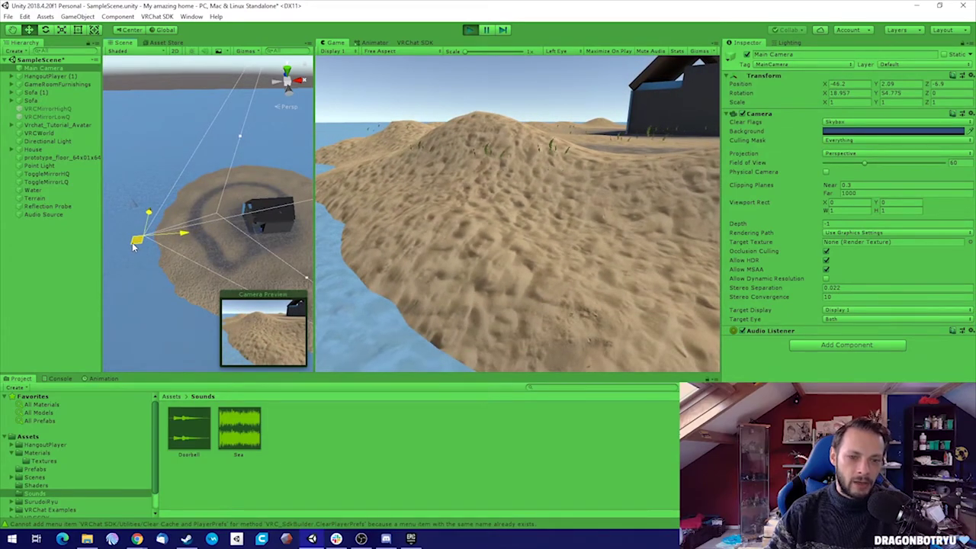
left_click_drag(132, 247, 137, 244)
left_click(742, 330)
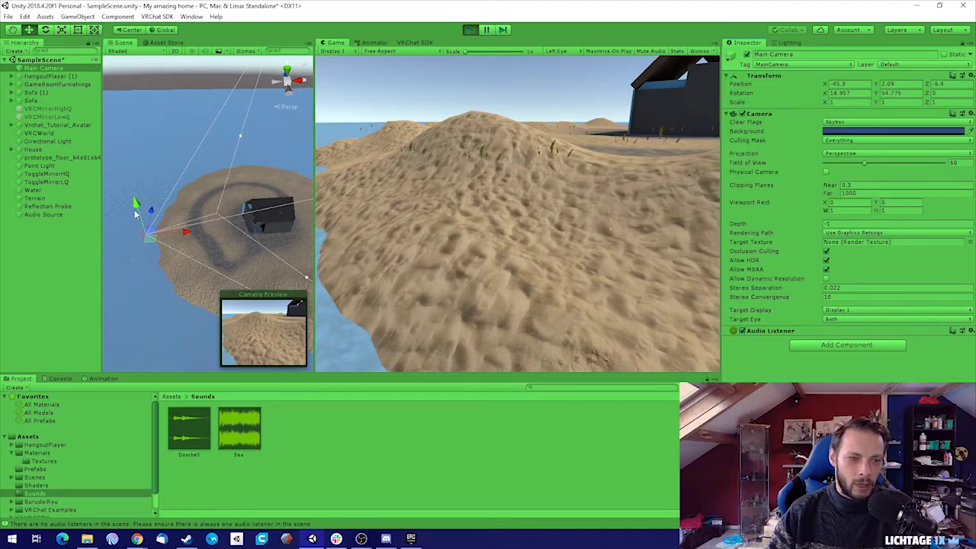
- Slide the Main Camera inland to the house and back towards the beach to test how the sea sound fades
left_click_drag(151, 241, 276, 234)
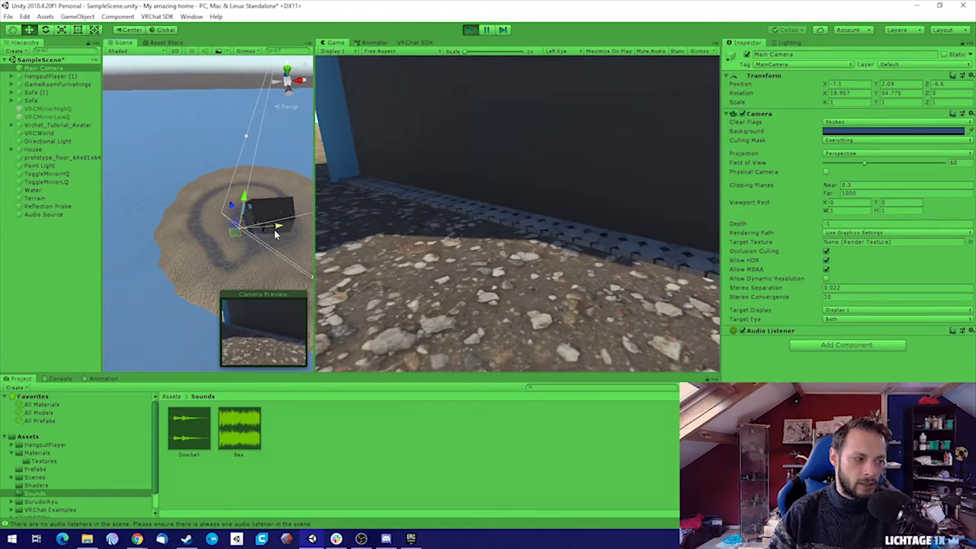
left_click_drag(277, 230, 246, 231)
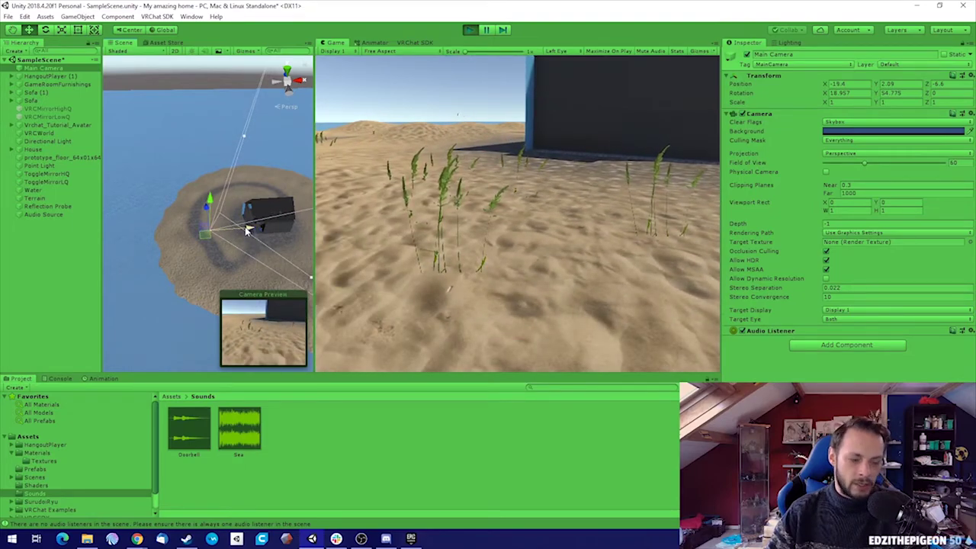
left_click_drag(246, 231, 224, 230)
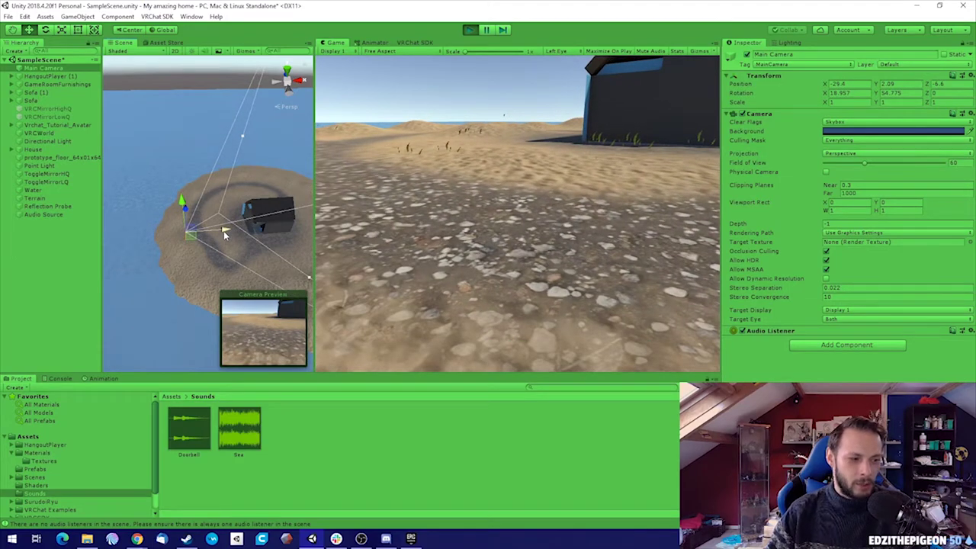
mouse_move(225, 230)
left_mouse_down()
mouse_move(183, 233)
mouse_move(233, 231)
left_mouse_up()
- Compare 2D and 3D playback of the Audio Source by sweeping its Spatial Blend between 0 and 1, ending at 1
left_click(45, 215)
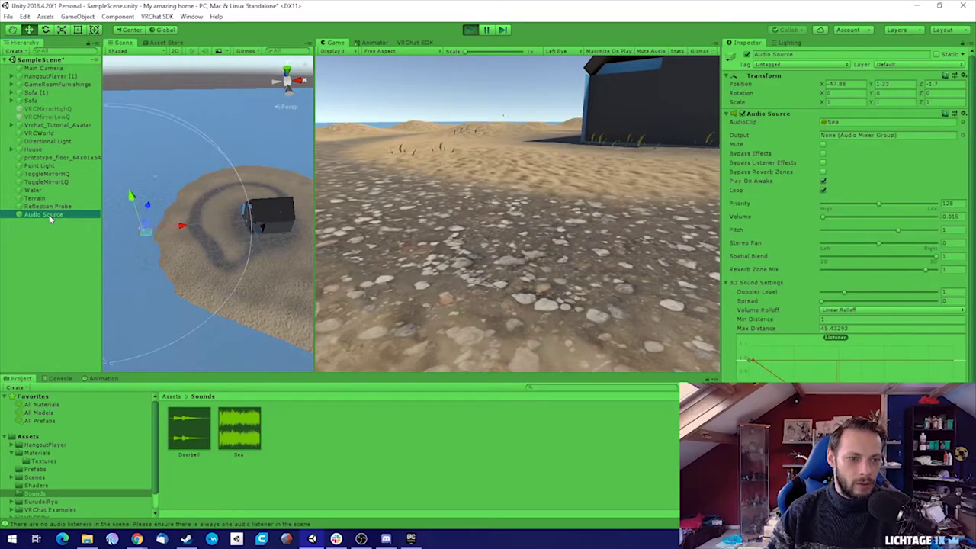
key("f")
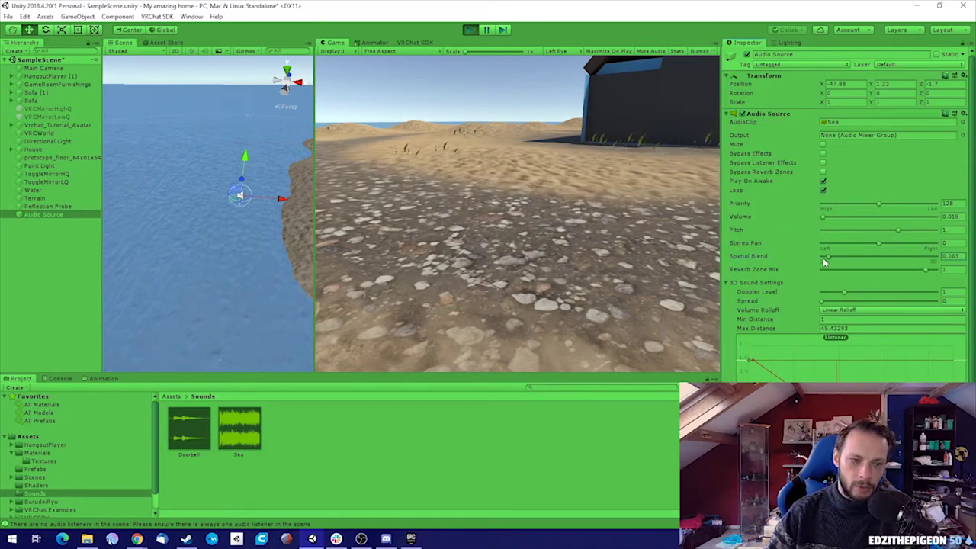
left_click_drag(824, 260, 907, 259)
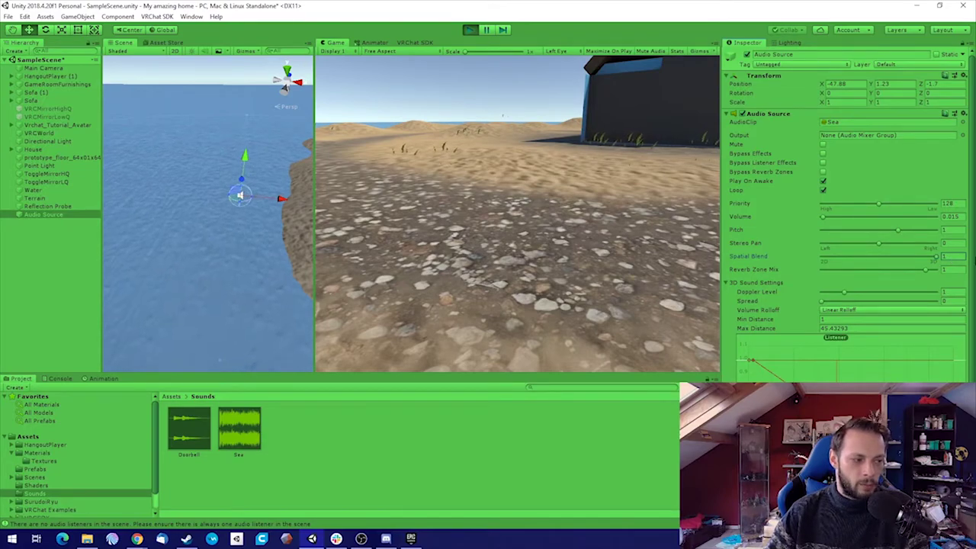
left_click_drag(936, 257, 806, 260)
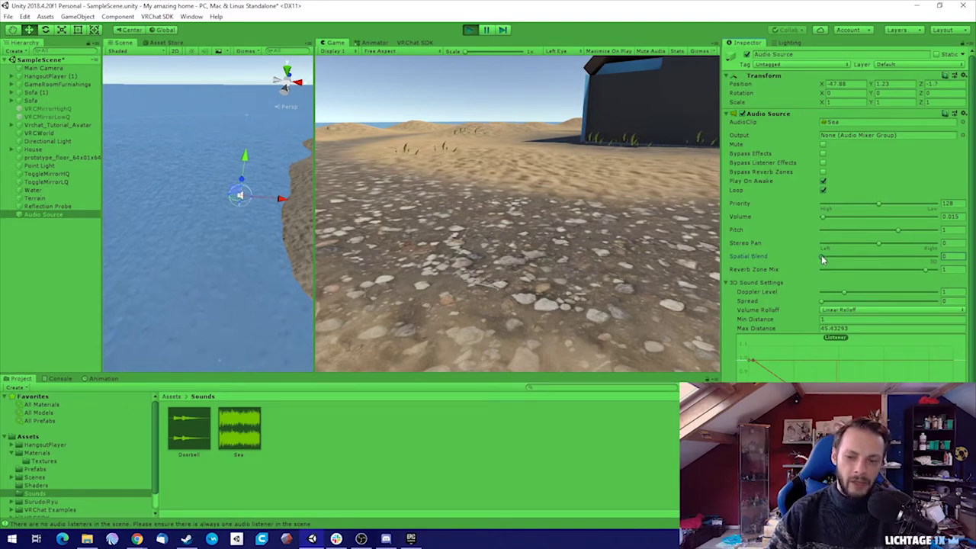
left_click_drag(822, 257, 965, 264)
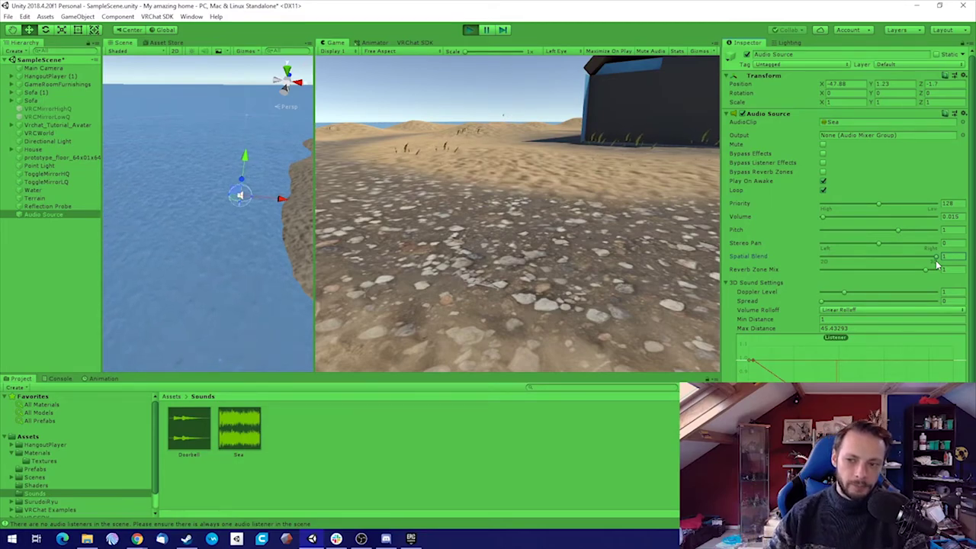
mouse_move(936, 260)
left_mouse_down()
mouse_move(820, 270)
mouse_move(853, 258)
mouse_move(950, 258)
left_mouse_up()
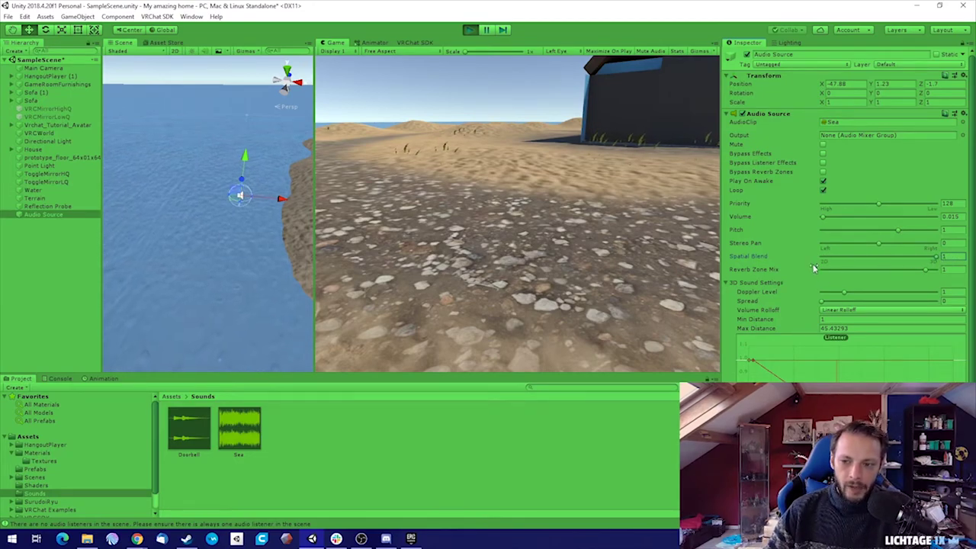
left_click_drag(813, 264, 939, 258)
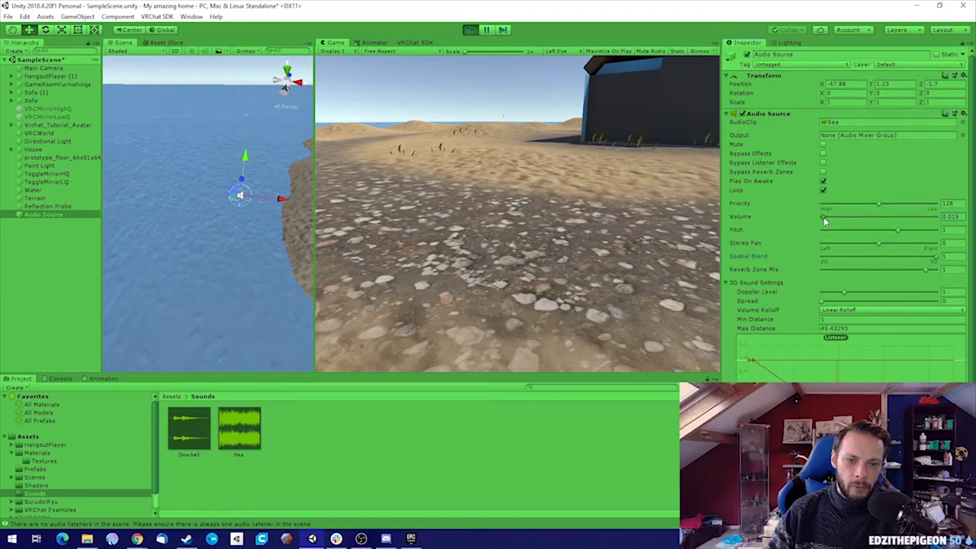
- Raise the Audio Source's volume to 0.050
left_click_drag(823, 217, 828, 219)
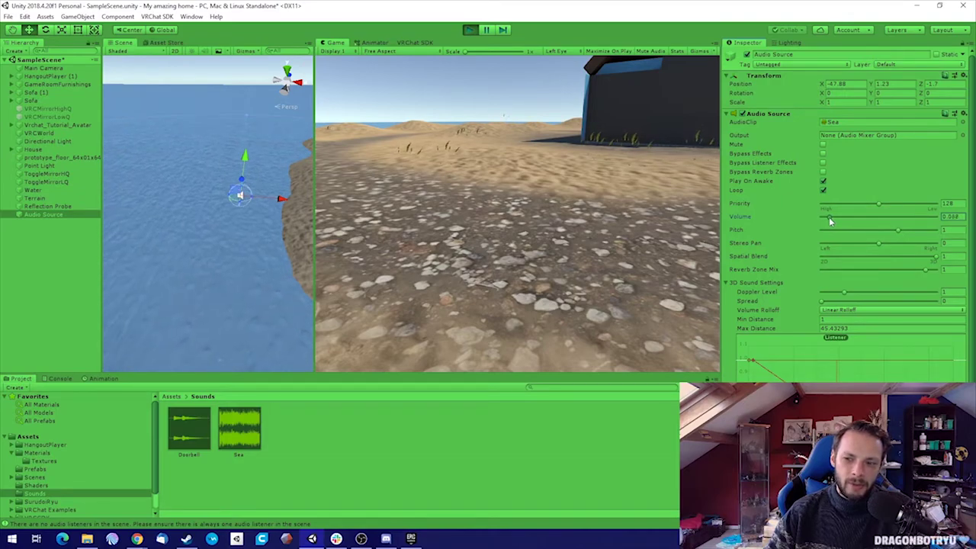
left_click_drag(831, 221, 831, 221)
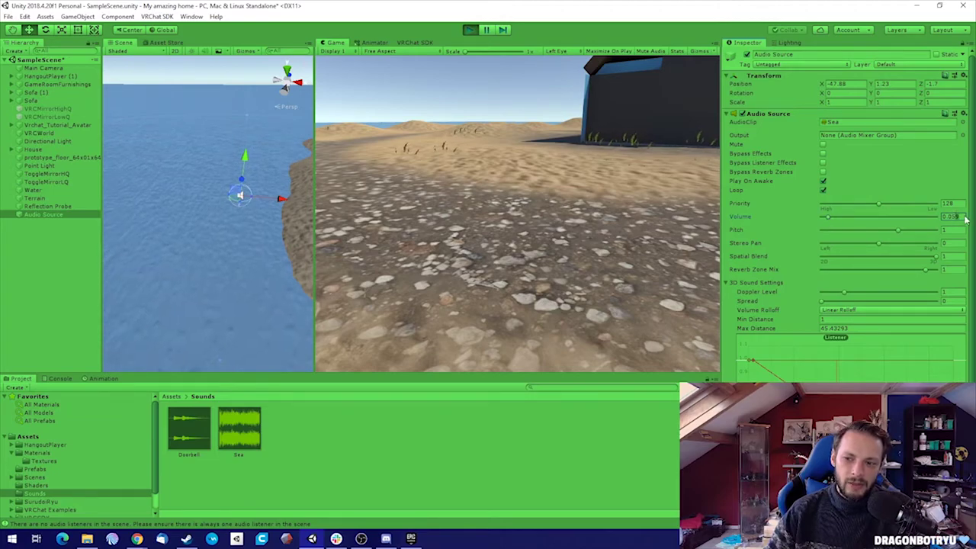
type("0")
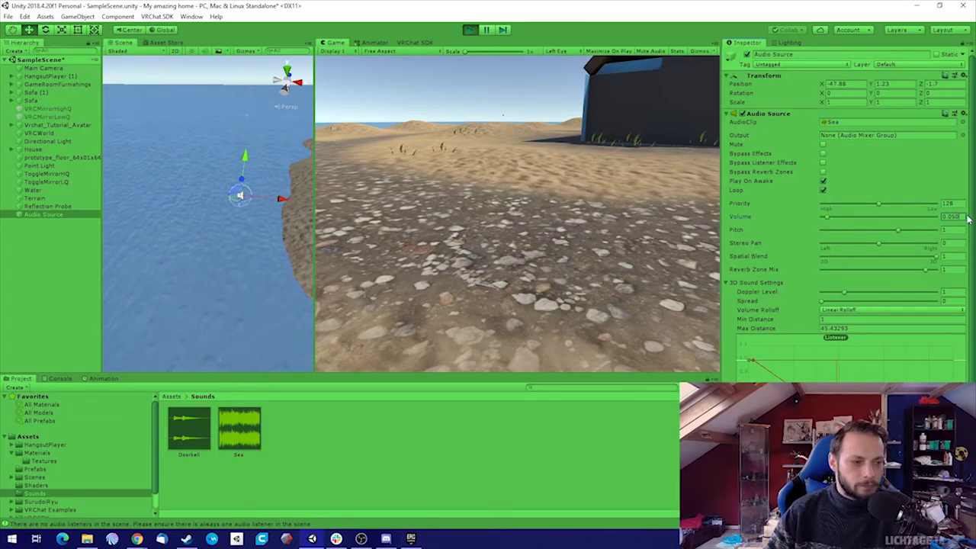
- Leave Play mode and set the Audio Source's volume to 0.050 in the saved scene settings
left_click_drag(962, 217, 946, 219)
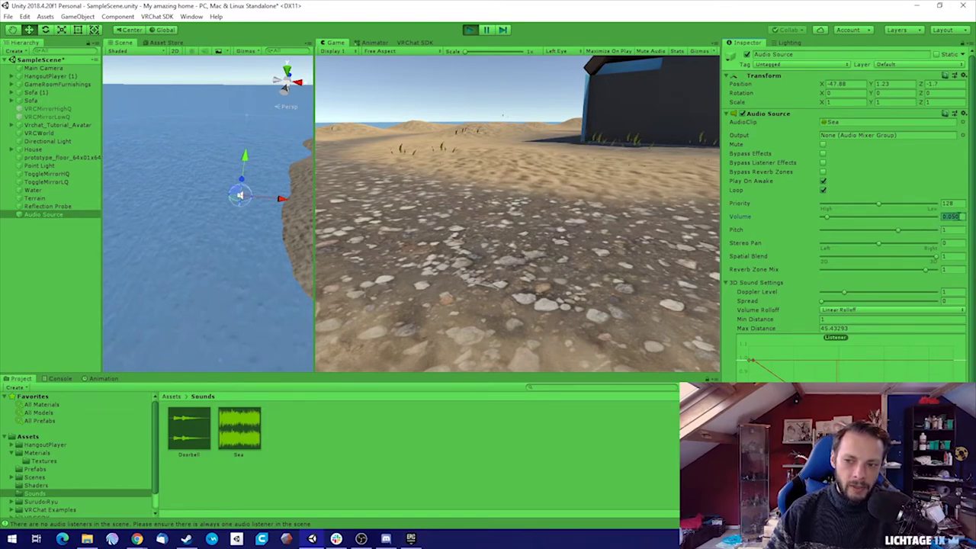
left_click(964, 113)
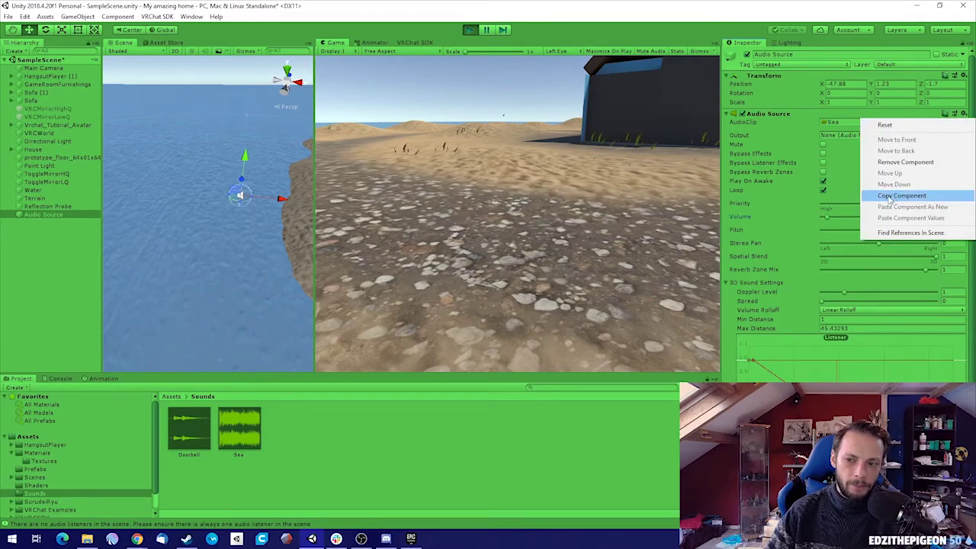
left_click(810, 198)
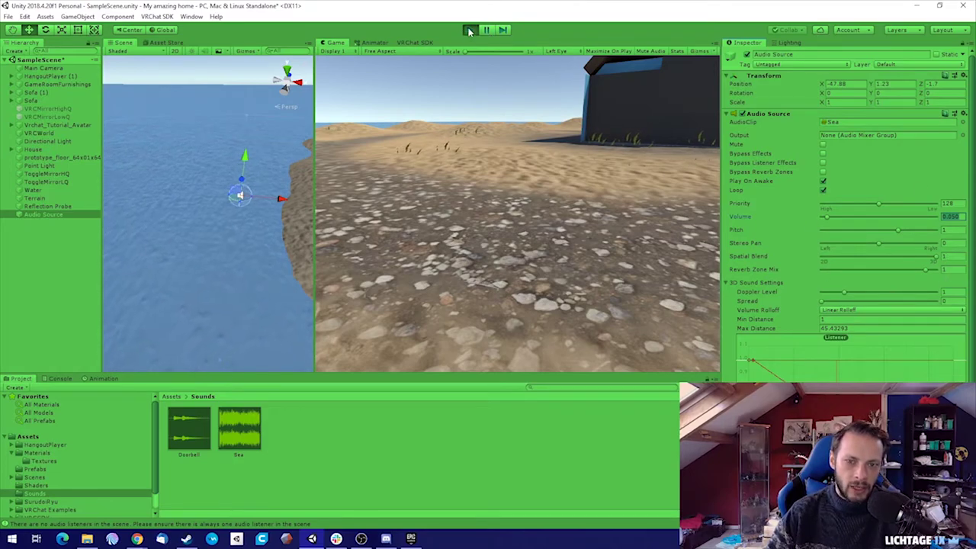
key("ctrl+p")
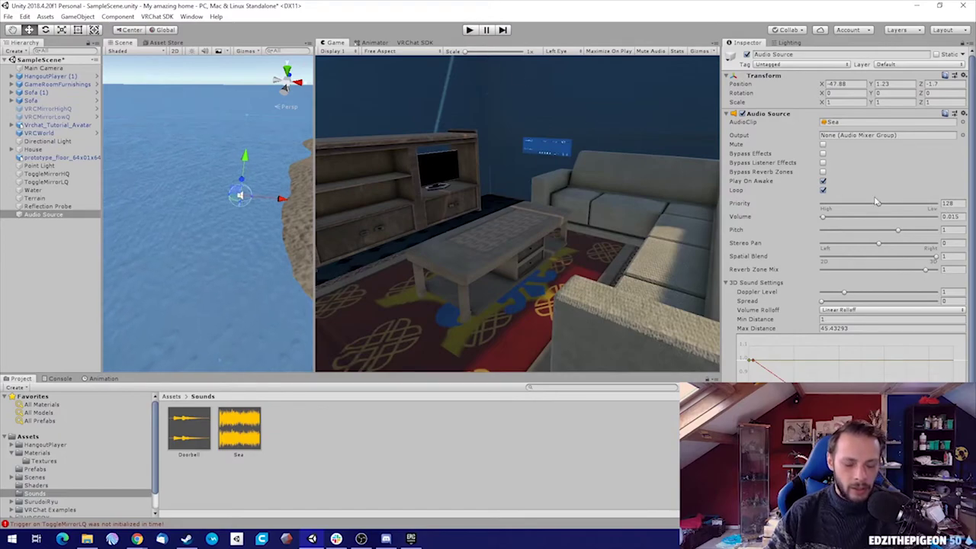
left_click(962, 217)
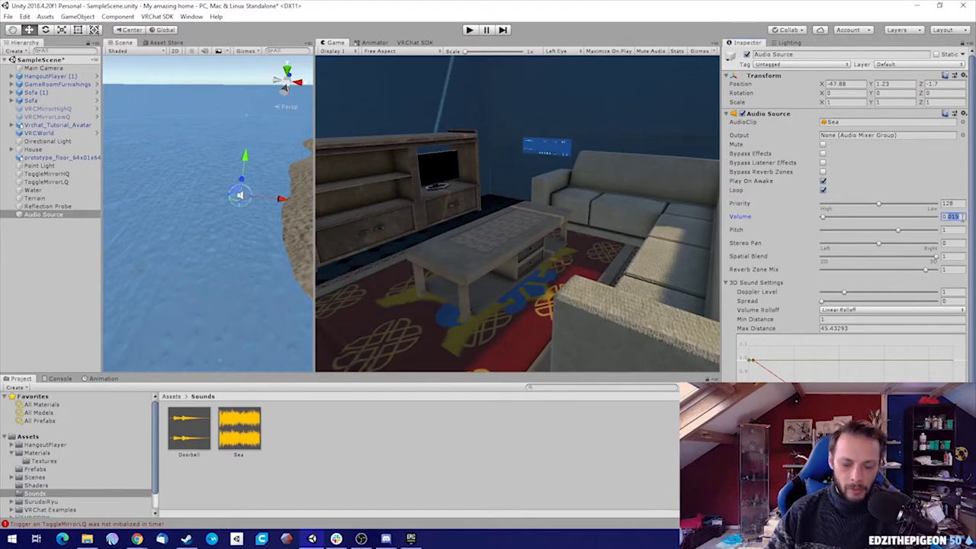
type("0.050")
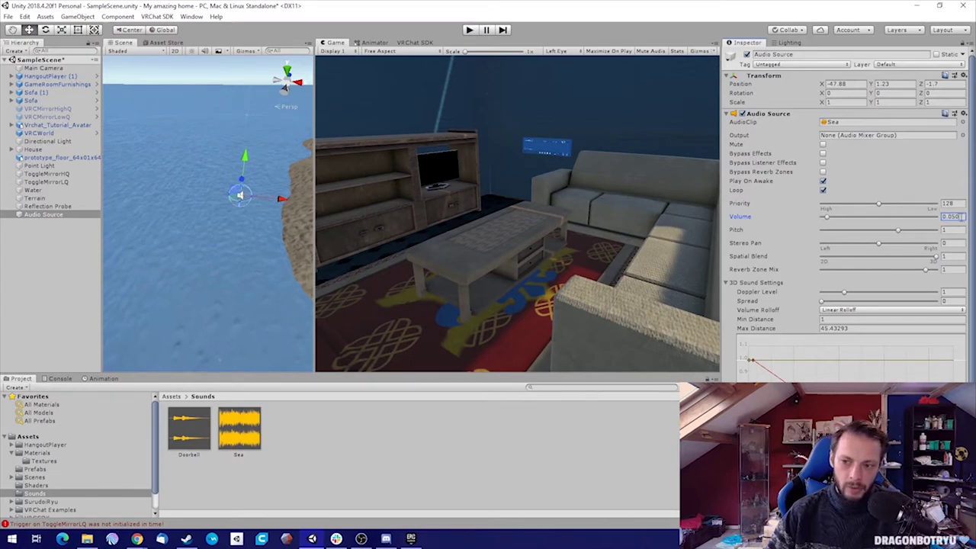
left_click(964, 113)
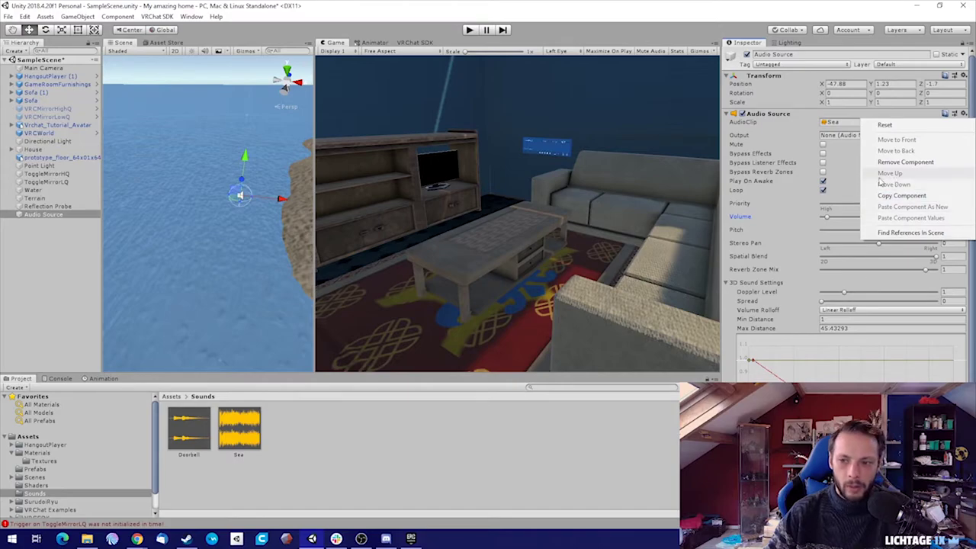
left_click(730, 336)
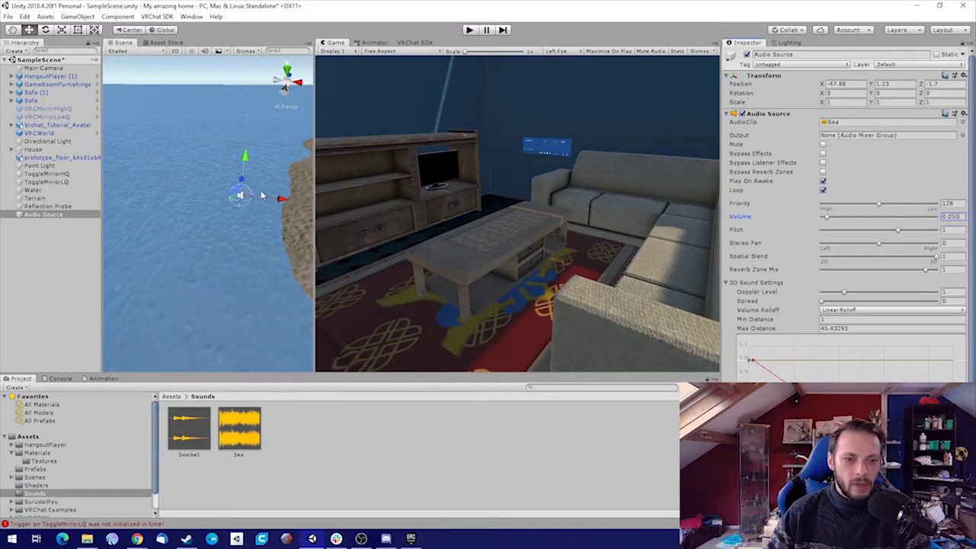
- Widen the Scene view and duplicate the Audio Source, placing the copy off the island's opposite shore at about X 60.3, Z -1.9
left_click_drag(314, 221, 546, 223)
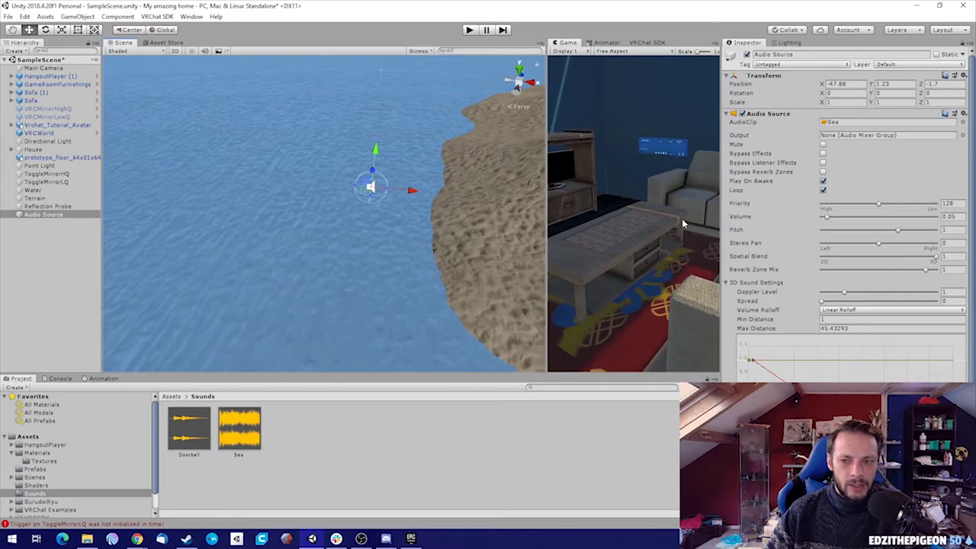
left_click_drag(720, 225, 835, 227)
left_click_drag(468, 186, 318, 245, "alt")
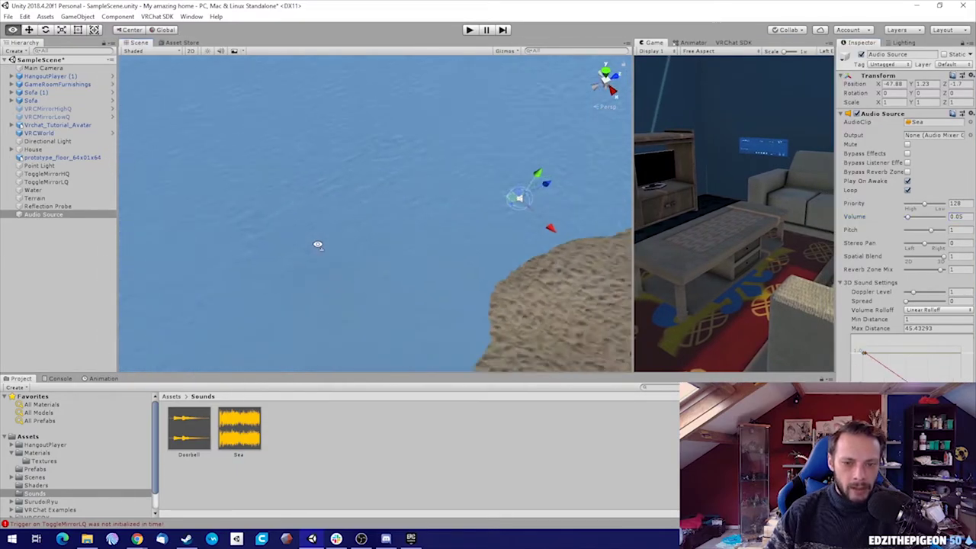
right_click_drag(318, 244, 480, 248)
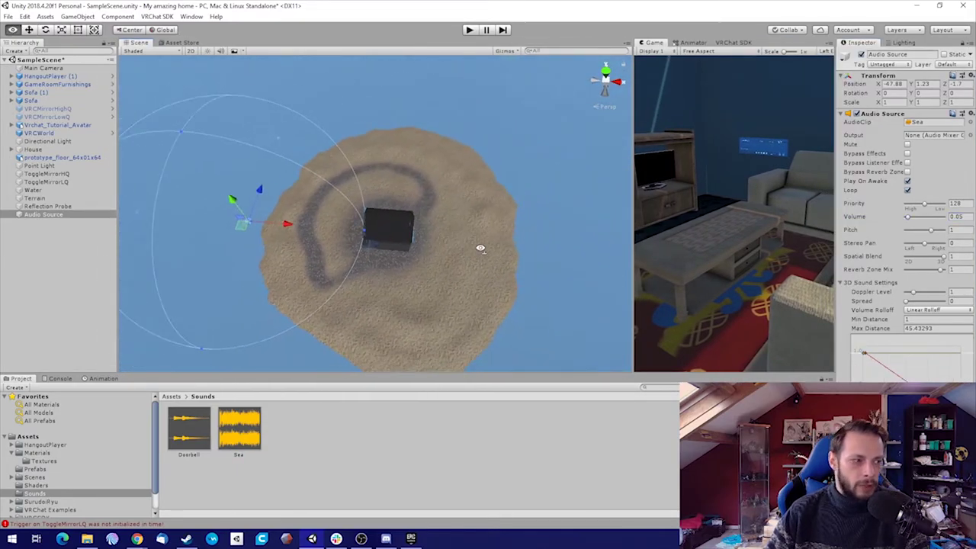
key("ctrl+d")
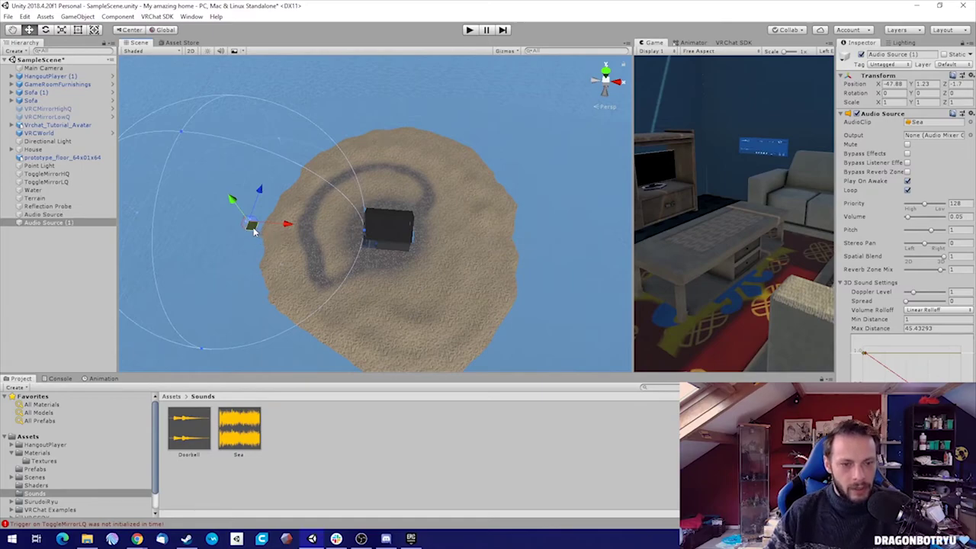
left_click_drag(254, 229, 556, 256)
- Duplicate the sea Audio Source twice more and spread the copies along the island's remaining shores
key("ctrl+d")
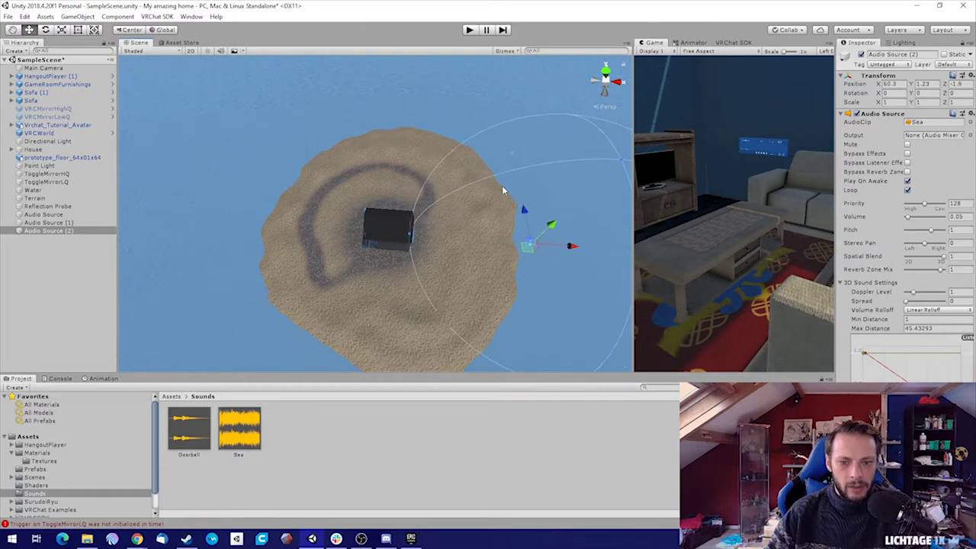
right_click_drag(503, 187, 484, 224)
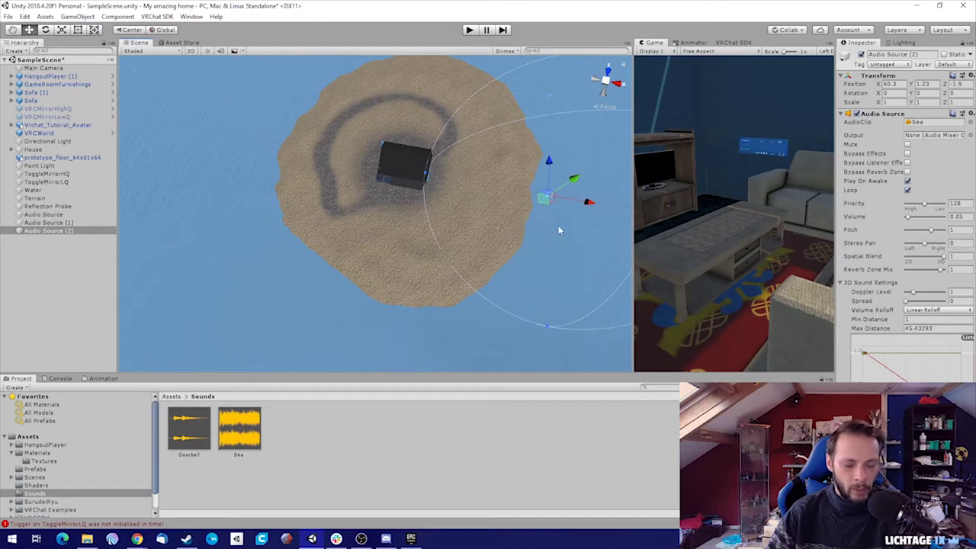
key("ctrl+d")
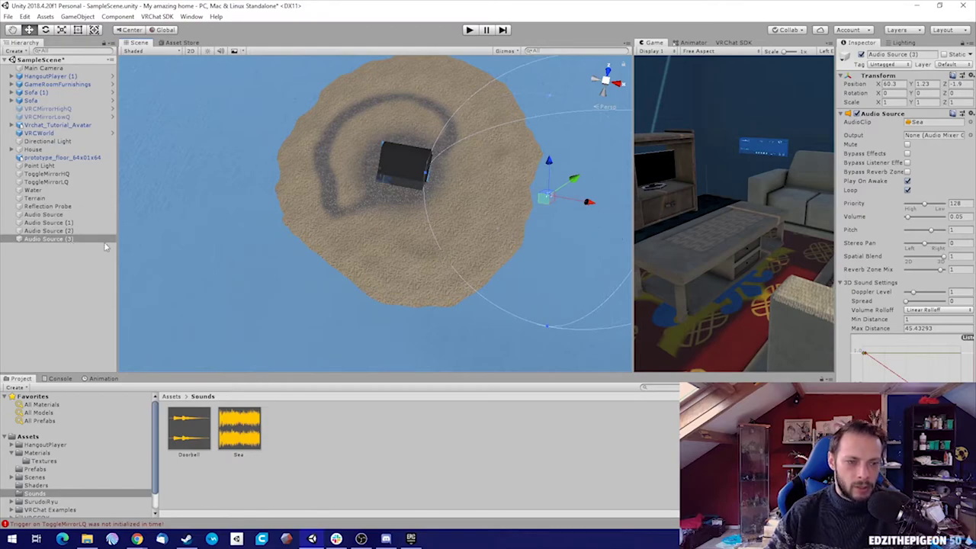
left_click_drag(544, 204, 371, 321)
- Select all four Audio Sources, inspect how their ranges cover the island, and save the scene
left_click(55, 231, "ctrl")
left_click(52, 224, "ctrl")
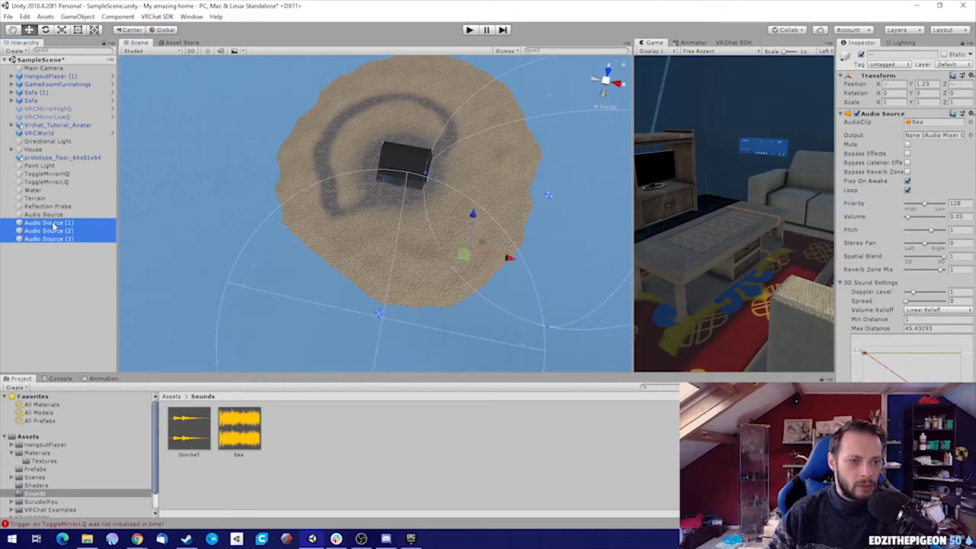
left_click(52, 215, "ctrl")
left_click_drag(382, 220, 862, 168, "alt")
key("w")
key("d")
right_click_drag(862, 167, 961, 454)
key("w")
key("s")
right_click_drag(450, 122, 474, 160)
key("ctrl+s")
right_click_drag(382, 182, 235, 237)
key("w")
key("w")
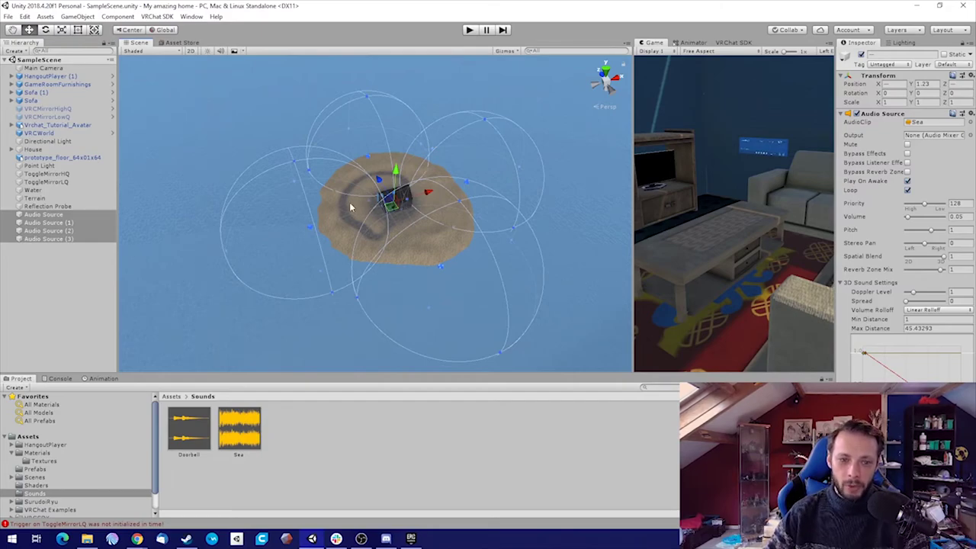
- Deselect the Audio Sources and create a cube near the house entrance
key("w")
right_click_drag(371, 195, 432, 162)
key("a")
left_click(42, 288)
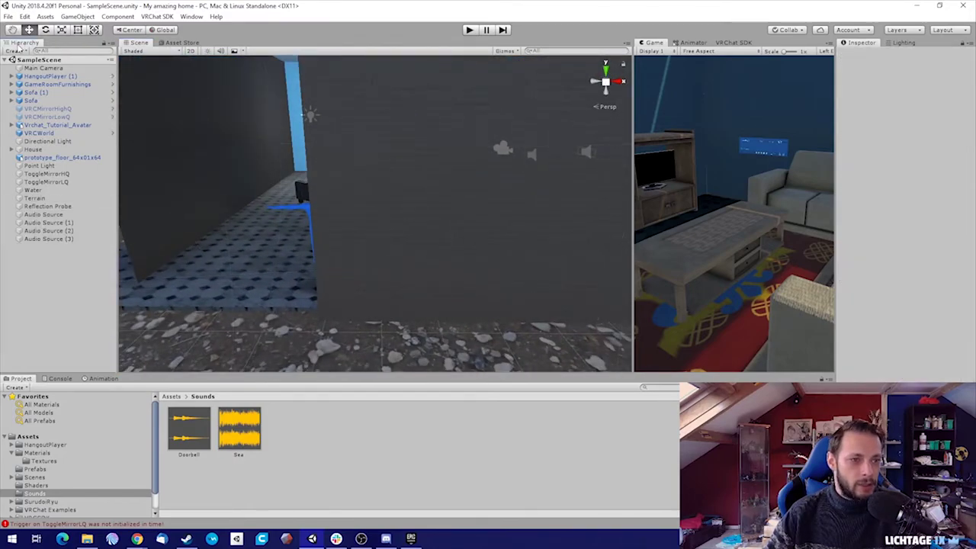
left_click(15, 51)
mouse_move(38, 85)
left_click(121, 88)
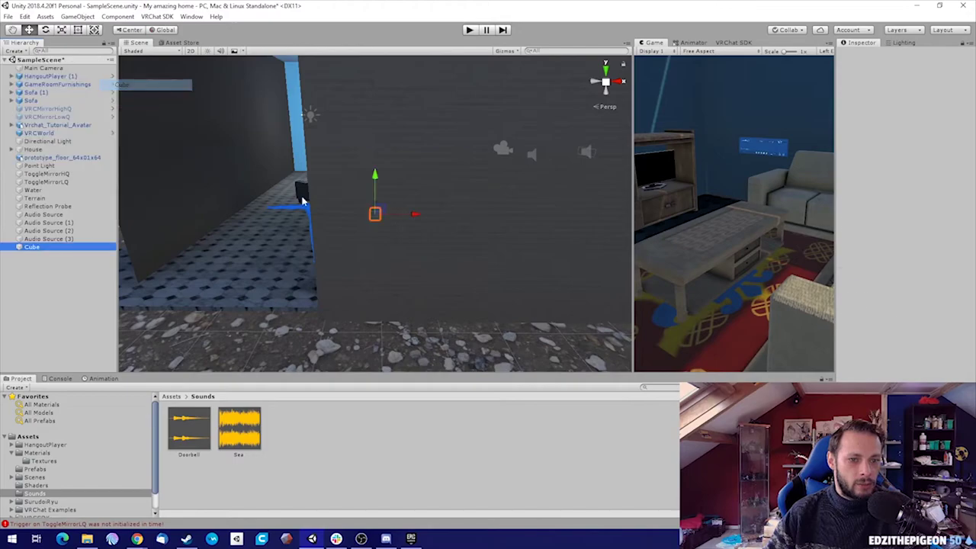
- Move the cube outside the house wall beside the doorway, to about Y 1.72, Z -9.13
left_click_drag(377, 212, 372, 275)
left_click_drag(375, 338, 380, 303)
left_click_drag(309, 284, 422, 300, "alt")
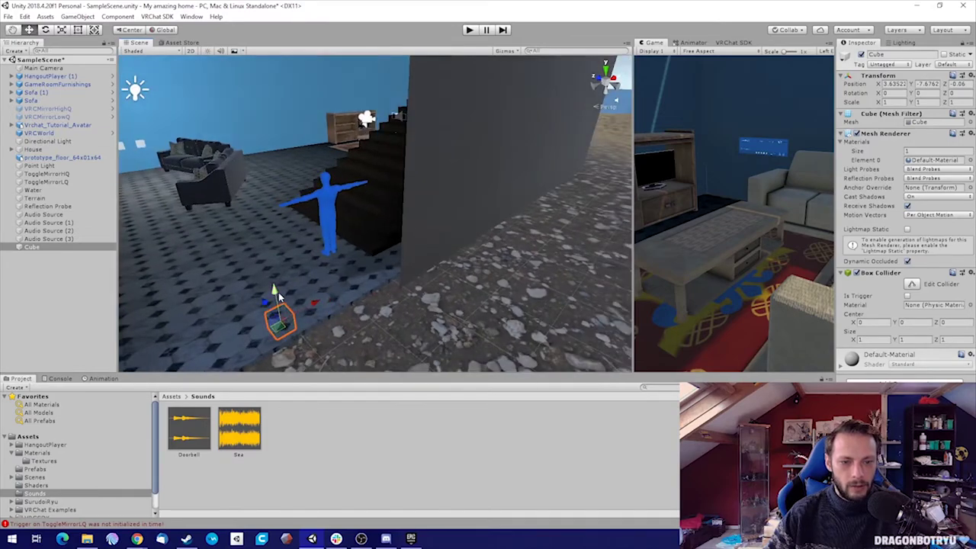
left_click_drag(278, 292, 317, 205)
left_click_drag(474, 245, 330, 149, "alt")
- Scale the cube uniformly to about 0.24 and place it against the outer wall at about Y 1.38, Z -8.83
key("r")
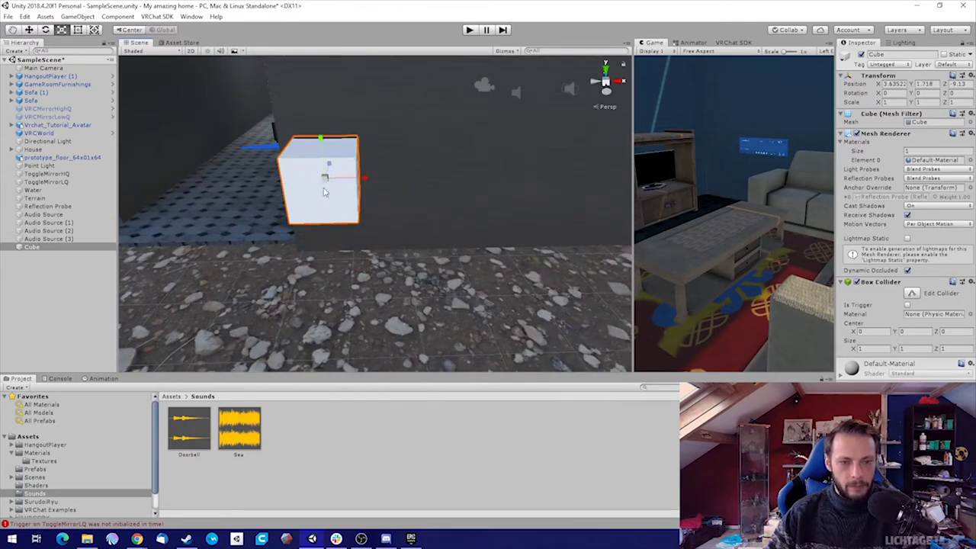
left_click_drag(323, 184, 303, 212)
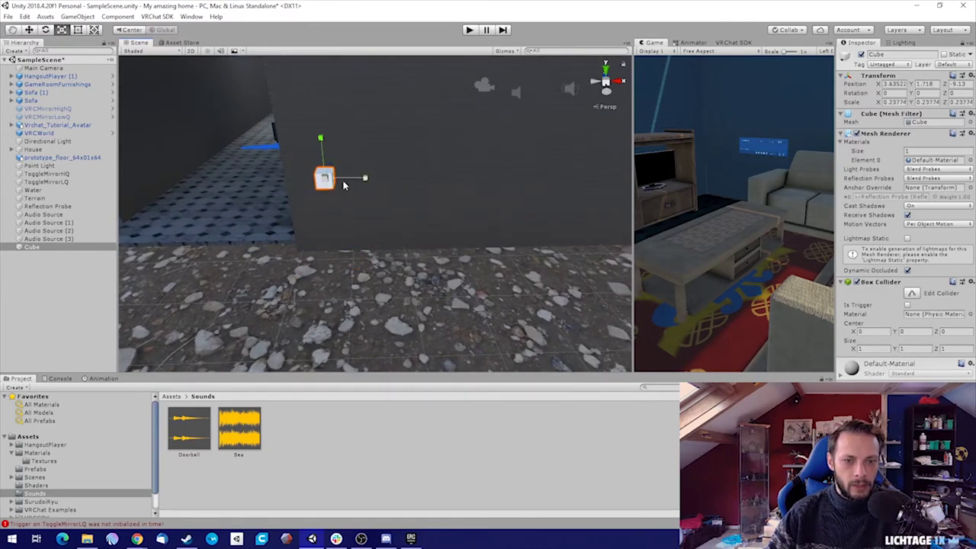
right_click_drag(342, 183, 380, 164)
key("w")
left_click_drag(381, 164, 584, 184, "alt")
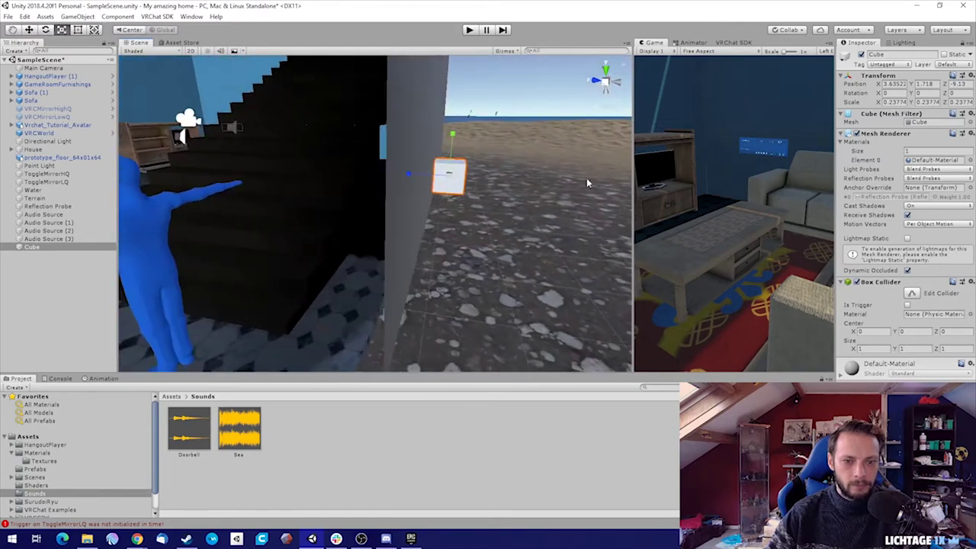
key("w")
left_click_drag(454, 140, 453, 173)
left_click_drag(407, 211, 250, 239)
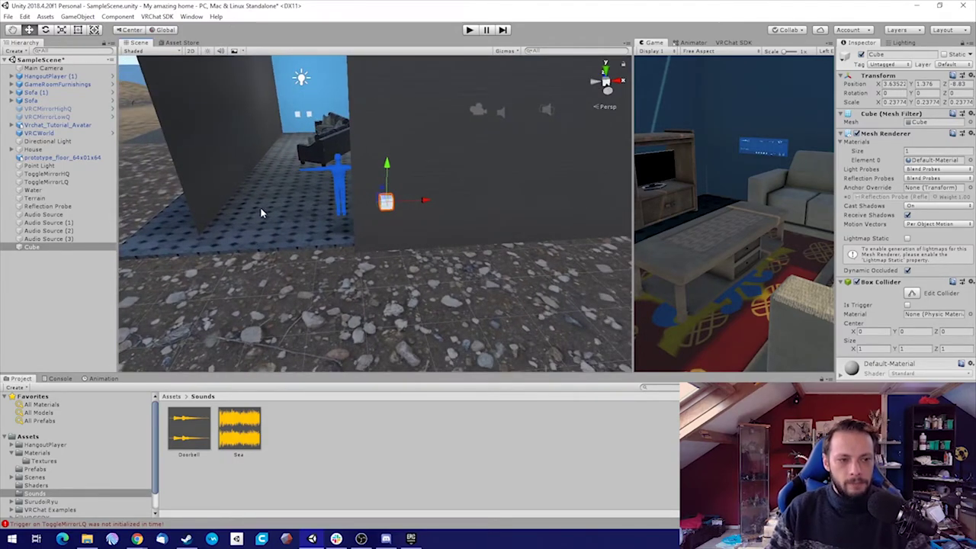
right_click(32, 246)
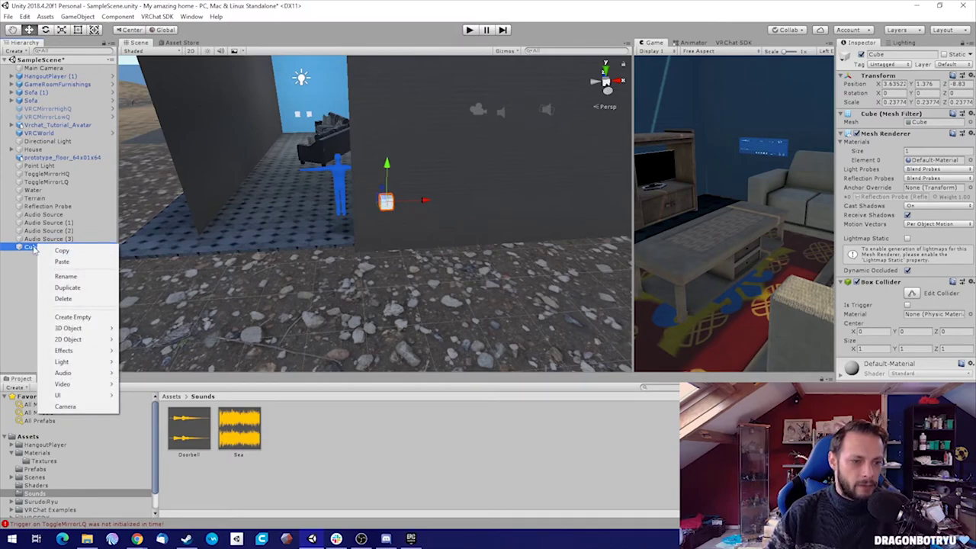
left_click(18, 287)
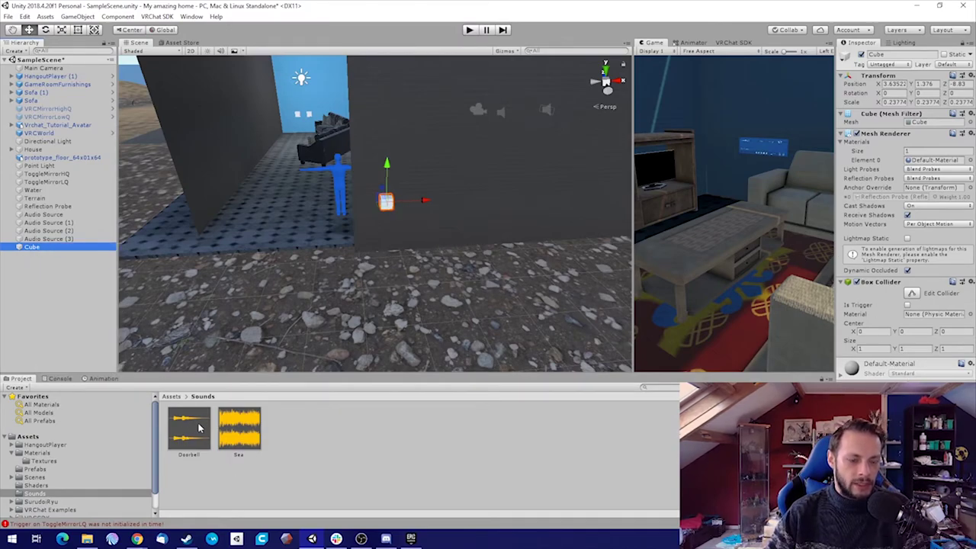
left_click(31, 248)
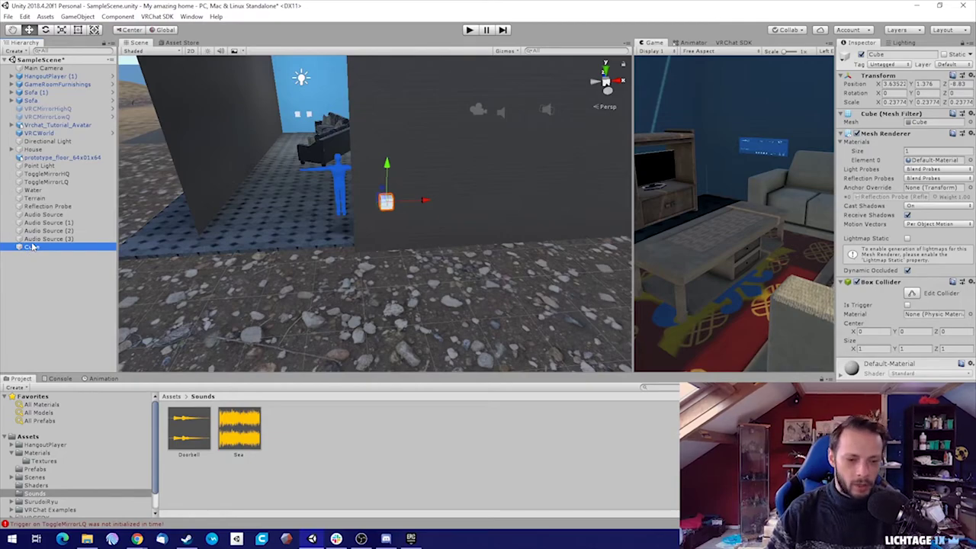
right_click(35, 248)
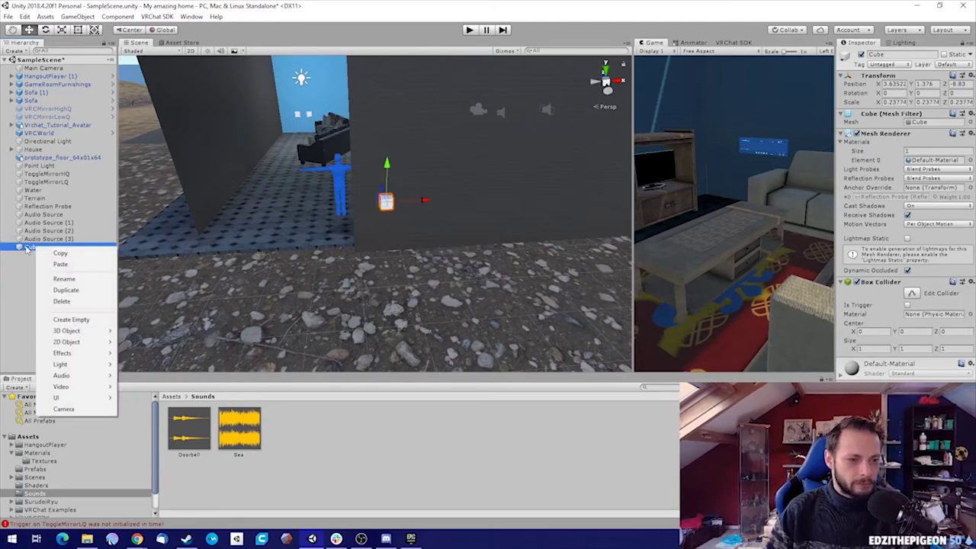
left_click(28, 257)
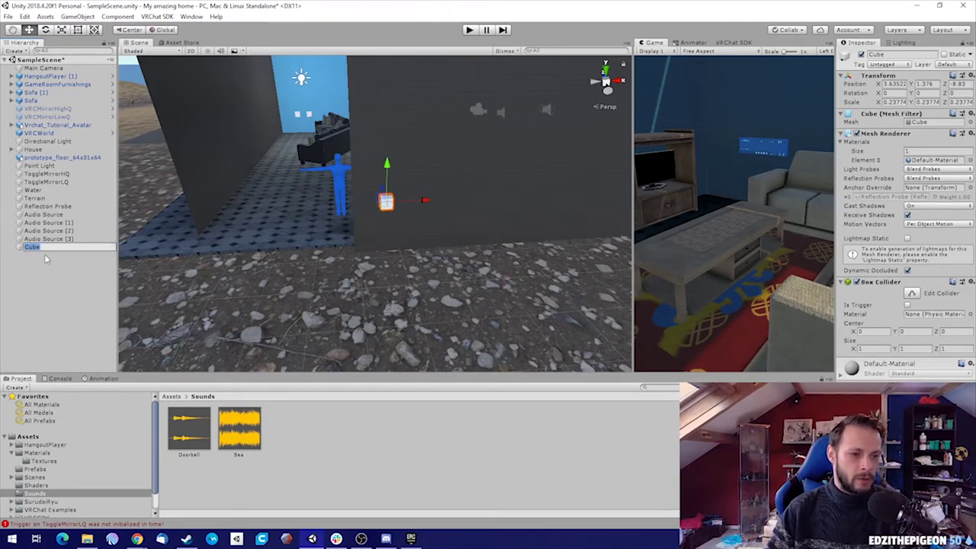
right_click(32, 249)
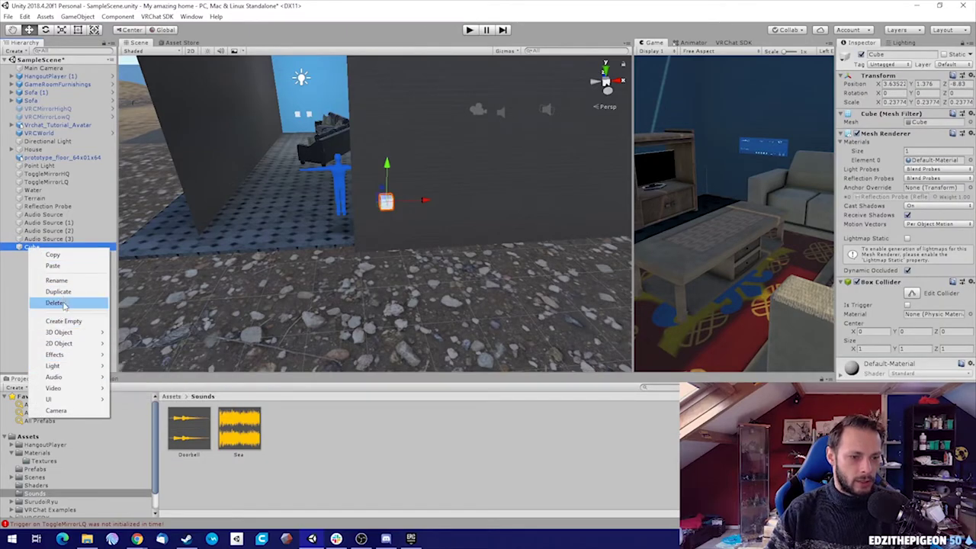
left_click(34, 248)
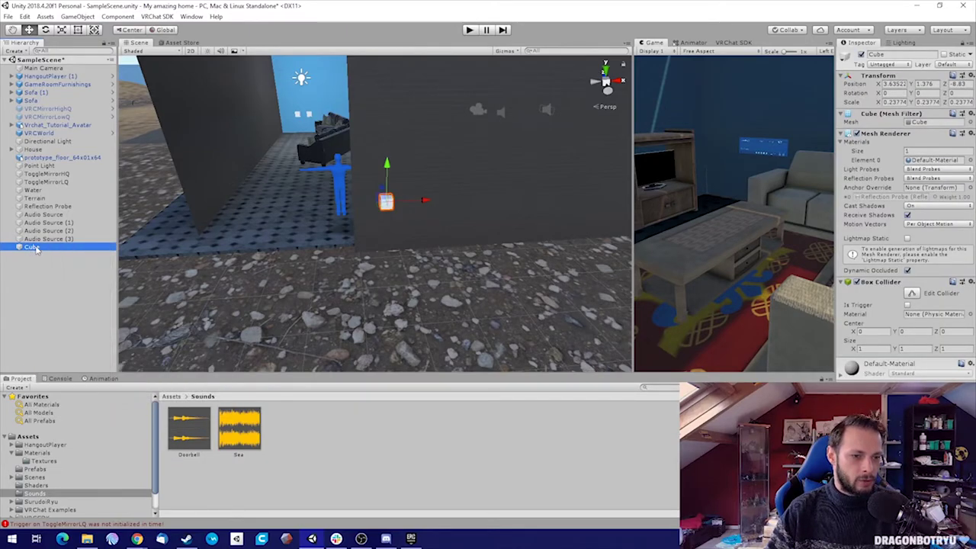
left_click(32, 270)
- Rename the cube as DoorbellTrigger
left_click(31, 247)
key("F2")
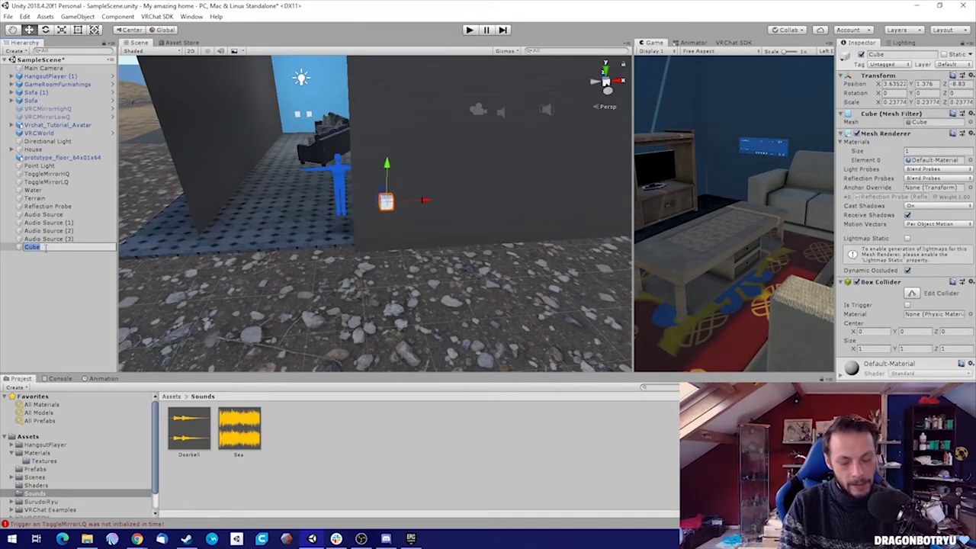
type("Doorbell")
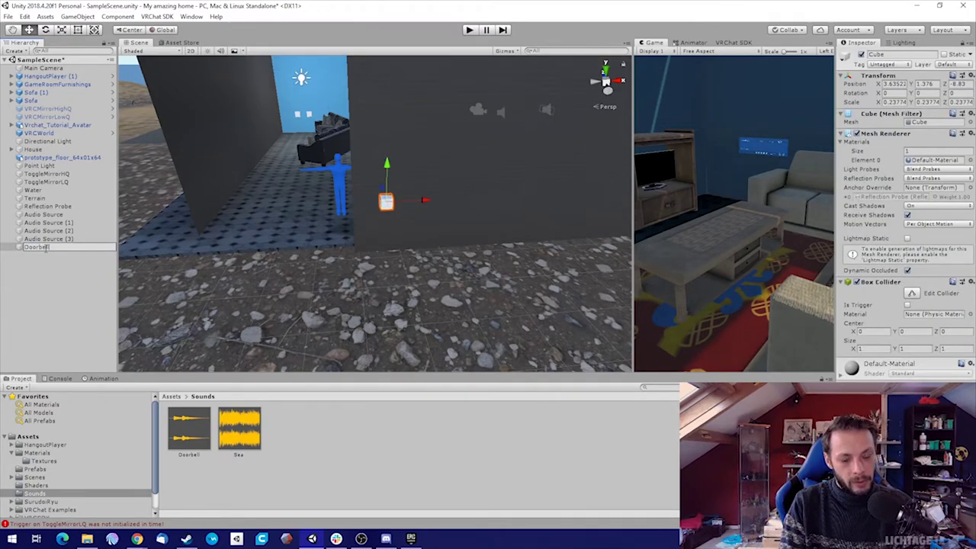
type("Trig")
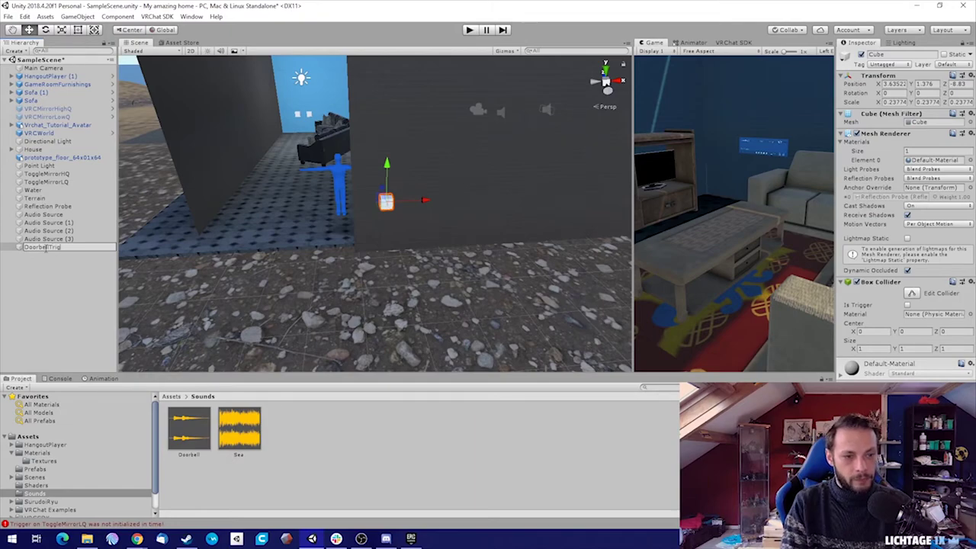
type("ger")
key("Return")
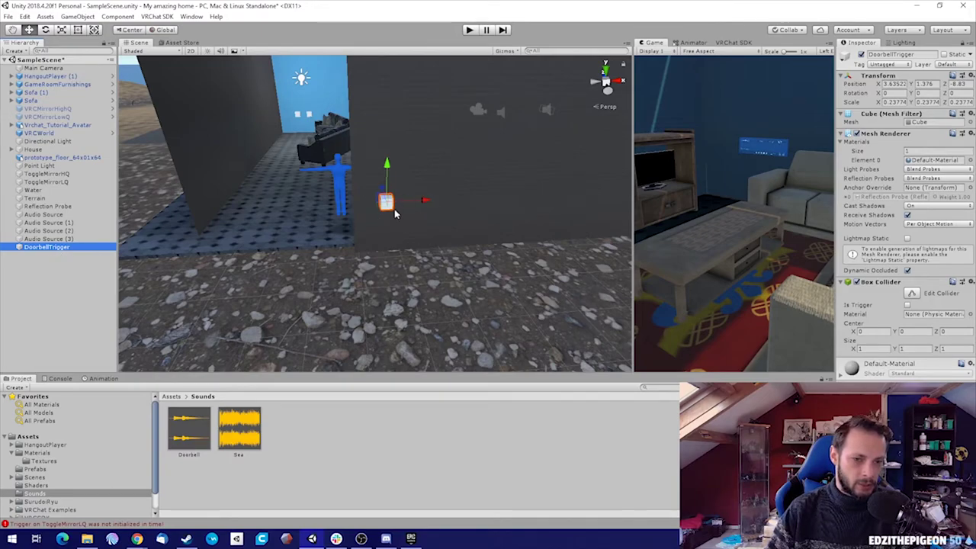
- Add an Audio Source as a child of DoorbellTrigger
right_click_drag(347, 244, 348, 240)
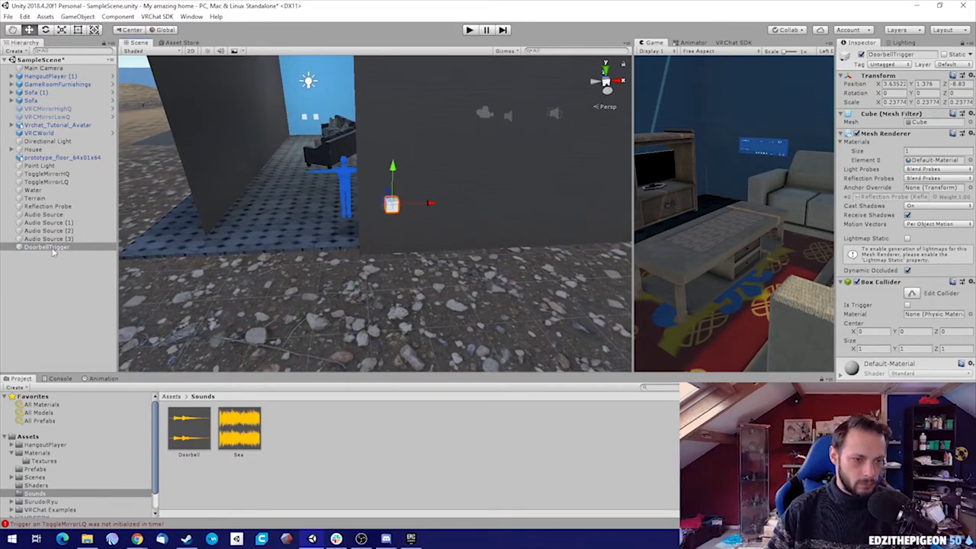
right_click(47, 248)
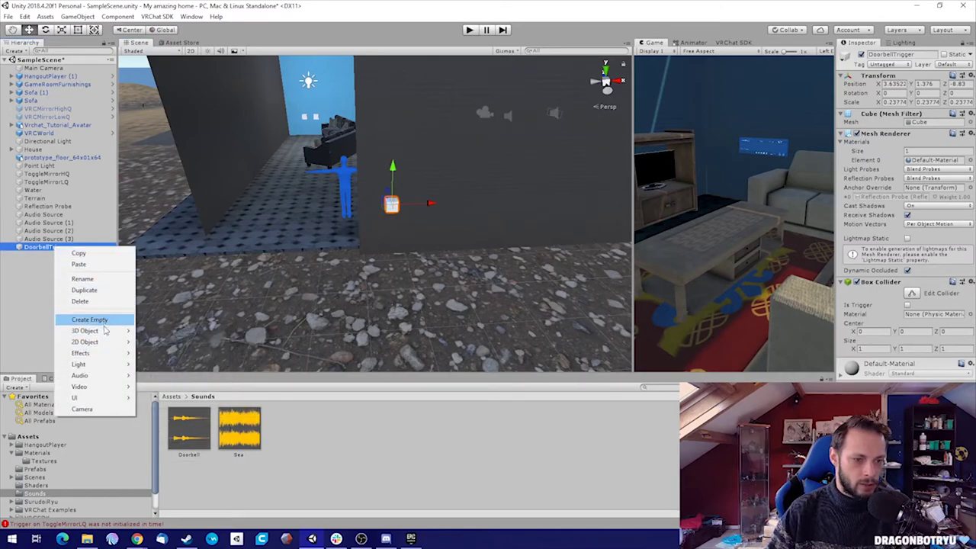
mouse_move(98, 375)
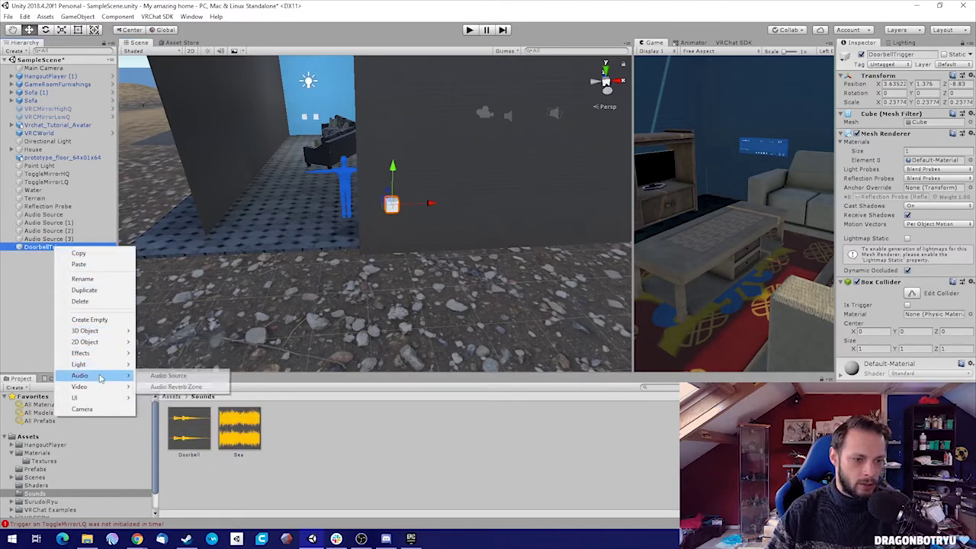
left_click(165, 376)
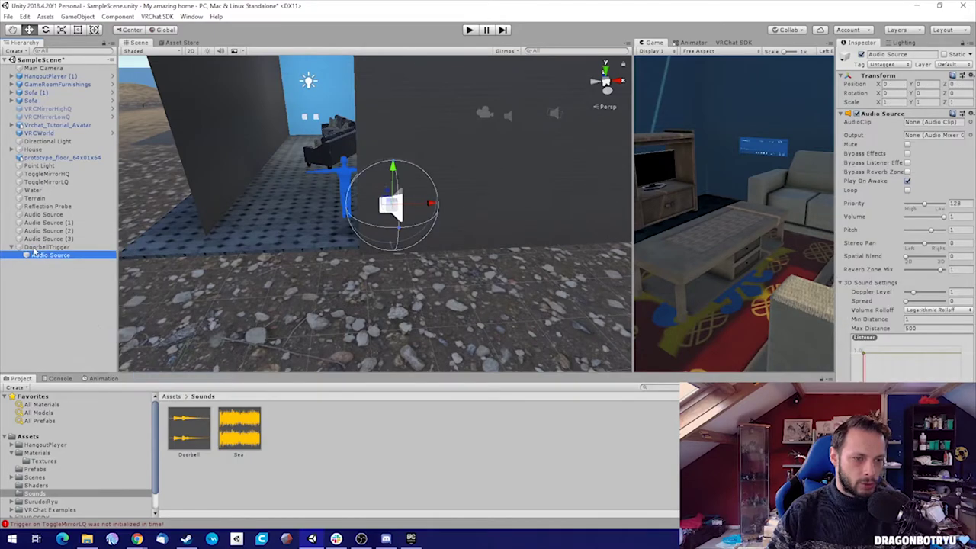
left_click(912, 54)
left_click(919, 55)
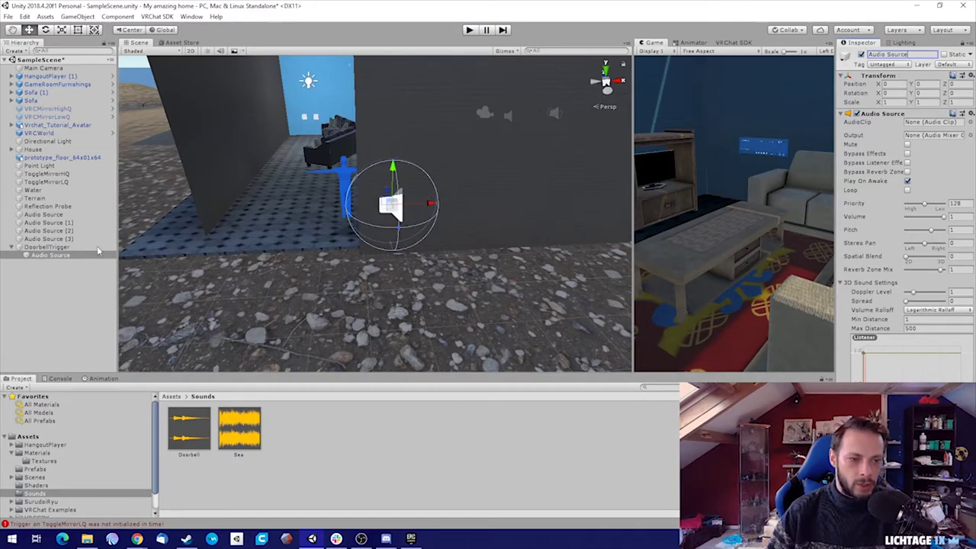
- Disable Play On Awake on the DoorbellTrigger's Audio Source and assign the Doorbell sound as its AudioClip
left_click(908, 181)
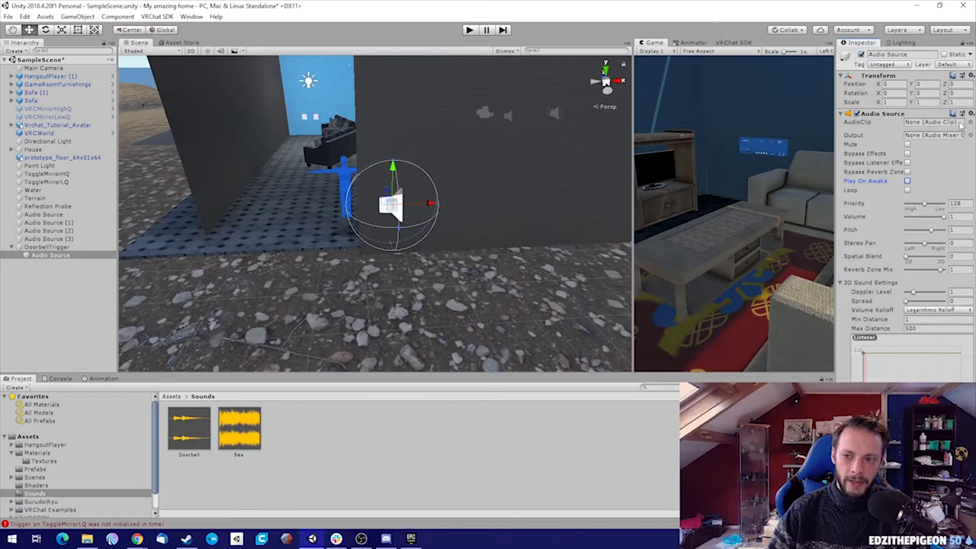
left_click(962, 123)
double_click(409, 153)
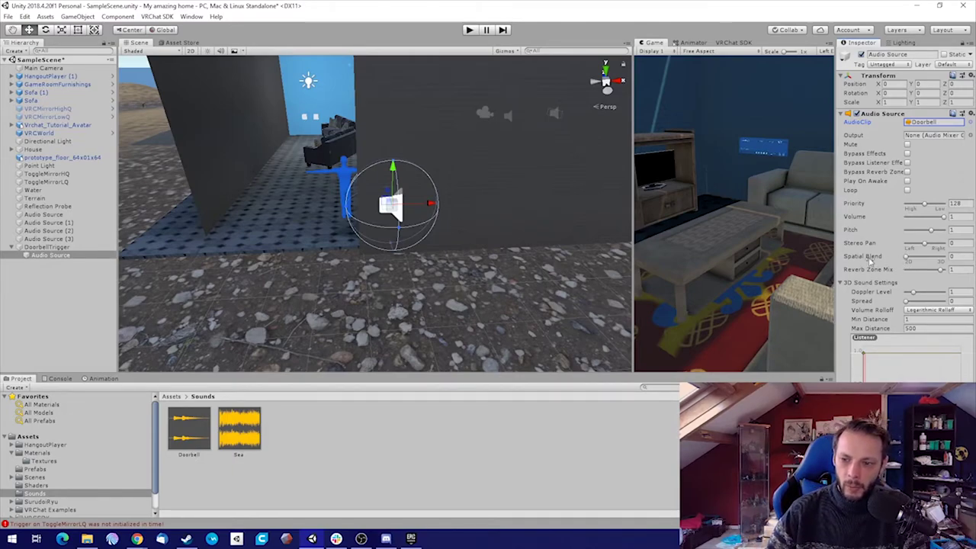
- Set the doorbell Audio Source's Spatial Blend to 1 (fully 3D) and keep its Volume Rolloff on Logarithmic Rolloff
left_click_drag(906, 257, 953, 262)
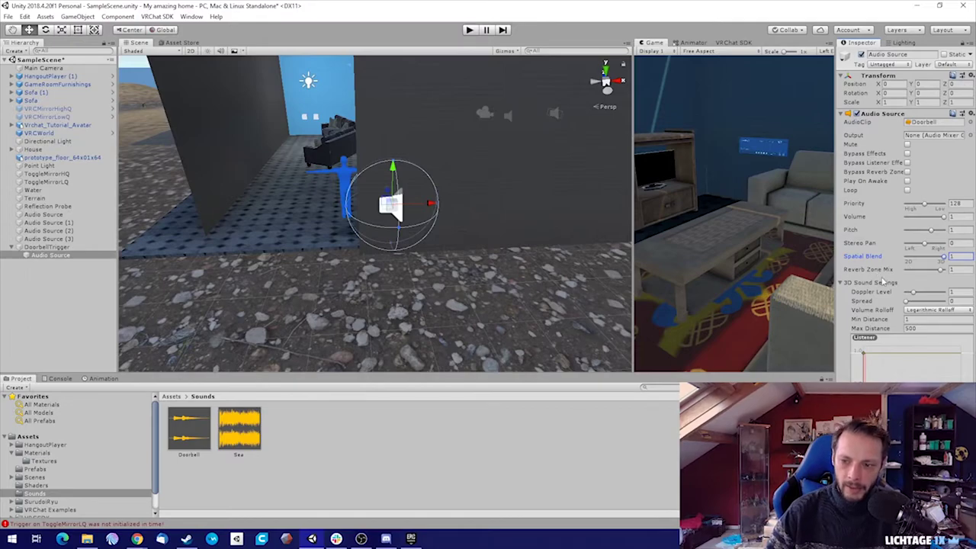
left_click(923, 311)
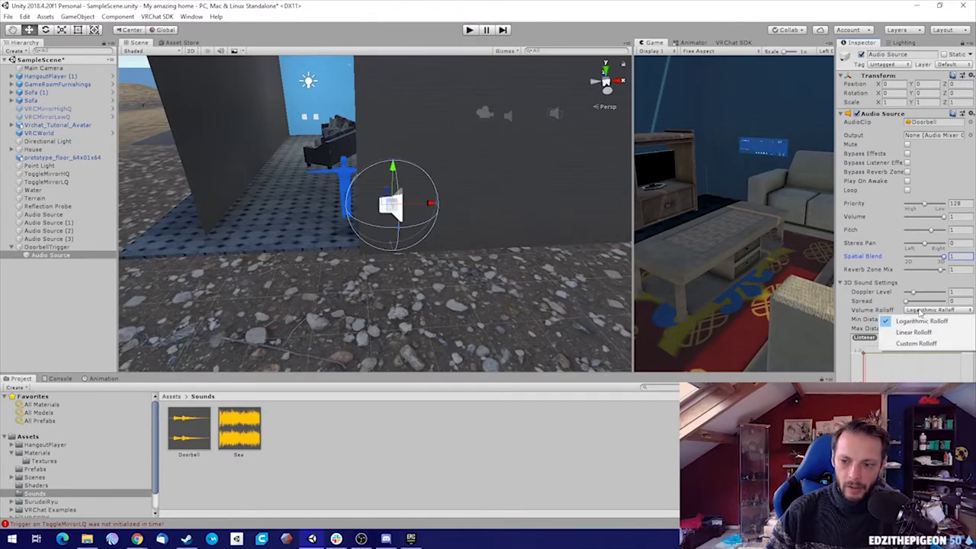
left_click(919, 319)
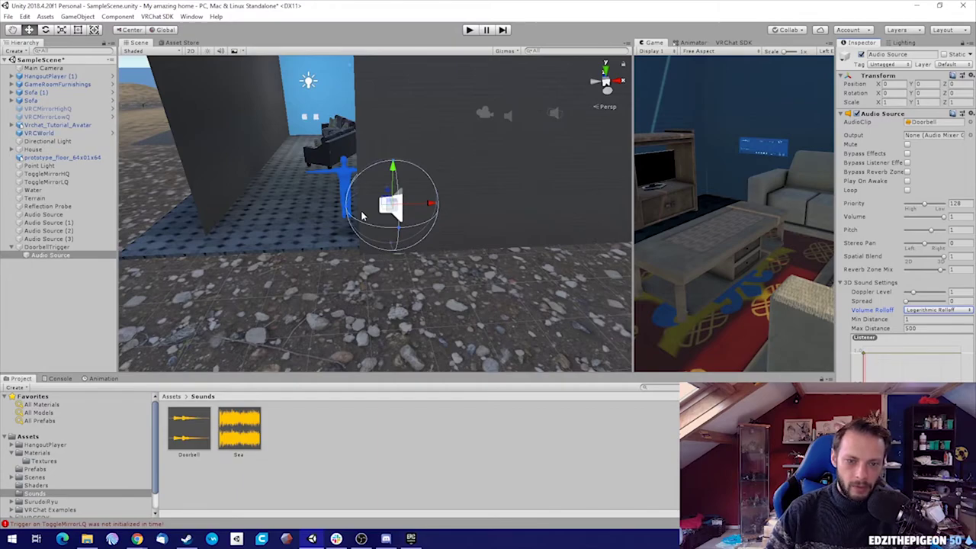
- Enable Play On Awake on the doorbell Audio Source and run the scene briefly to test the sound
right_click_drag(497, 247, 517, 229)
left_click(908, 182)
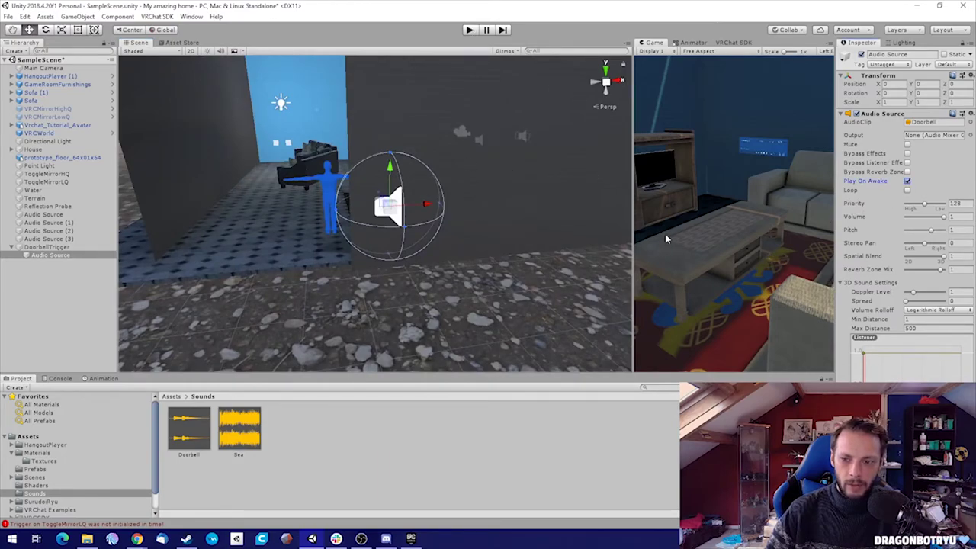
left_click_drag(632, 170, 414, 171)
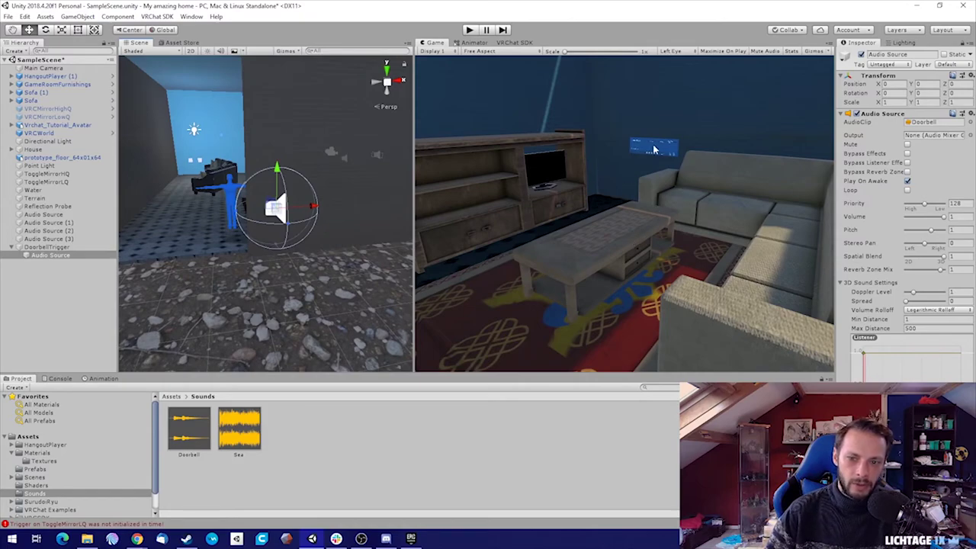
left_click(470, 30)
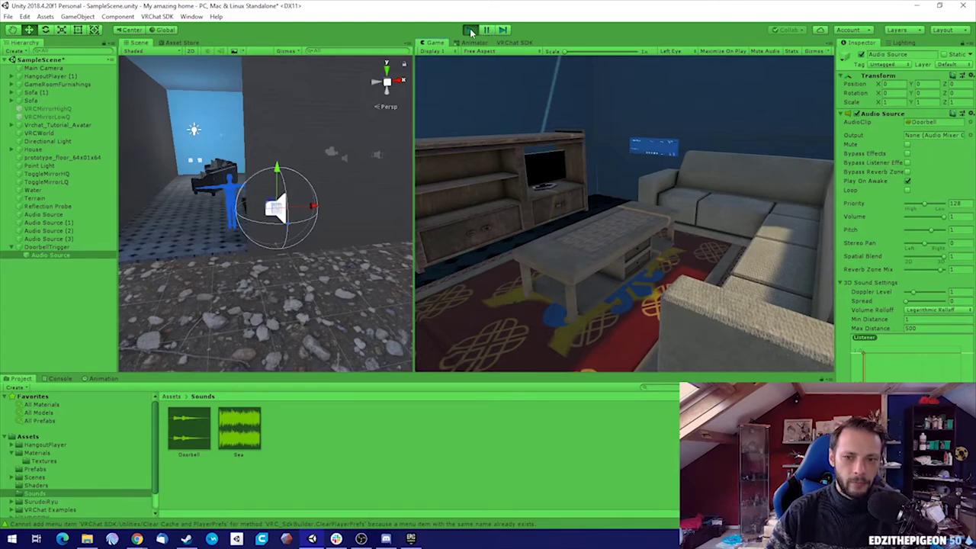
left_click(471, 30)
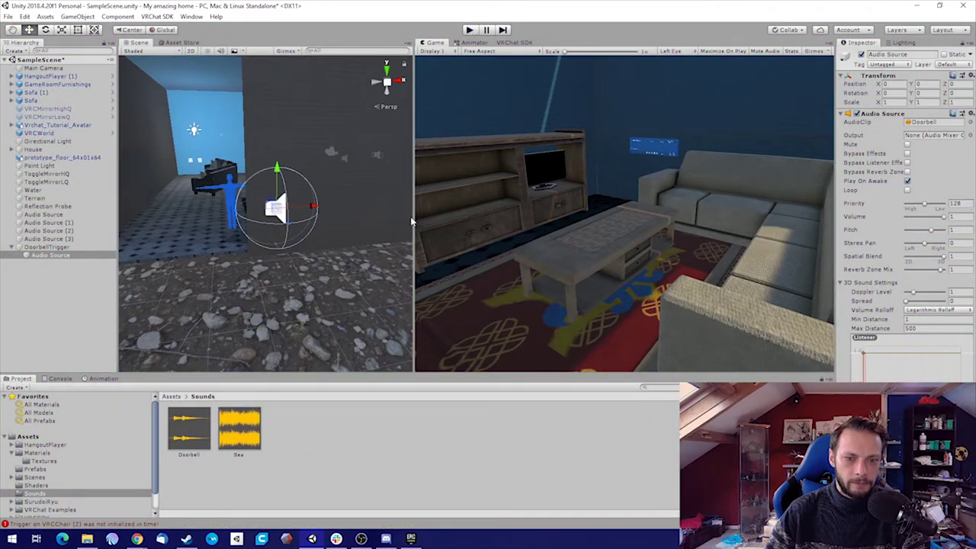
- Examine the doorbell Audio Source's placement from inside the house and around the entrance wall
left_click_drag(412, 221, 578, 229)
key("w")
right_click_drag(430, 247, 632, 227)
key("w")
right_click_drag(429, 166, 362, 125)
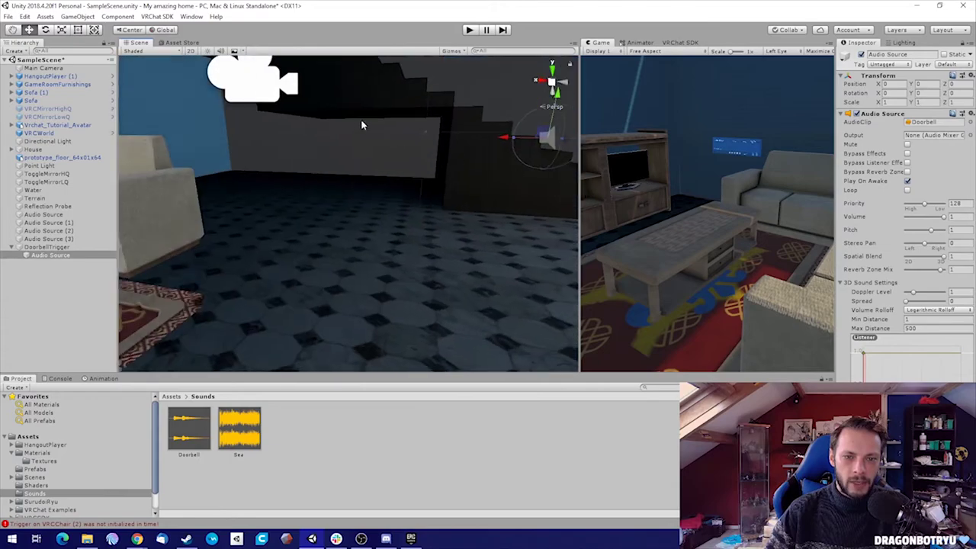
key("f")
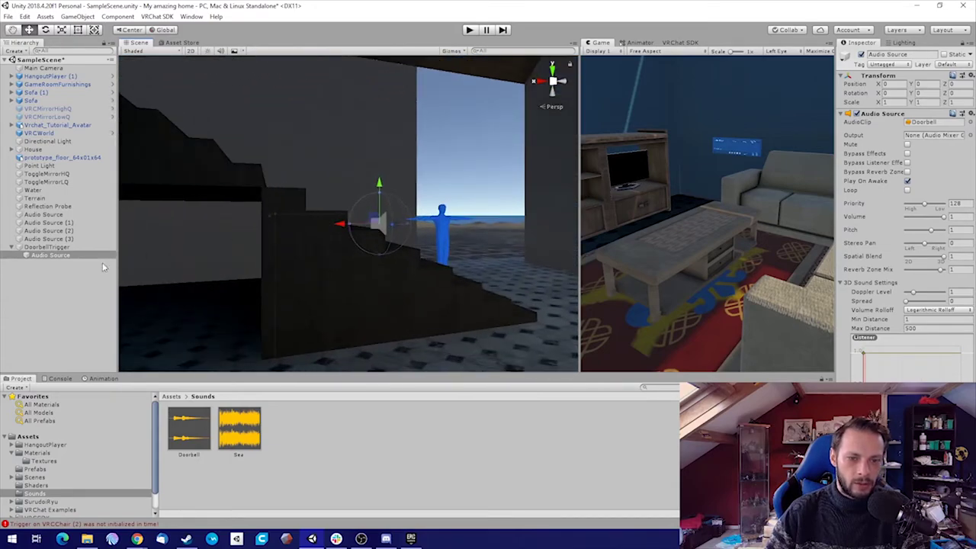
key("w")
right_click_drag(380, 201, 924, 244)
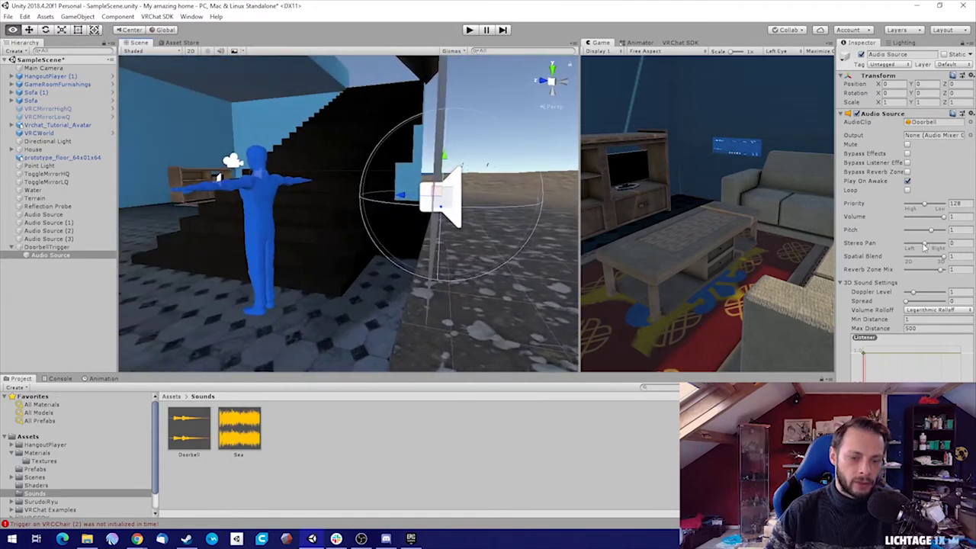
left_click_drag(924, 248, 921, 249, "alt")
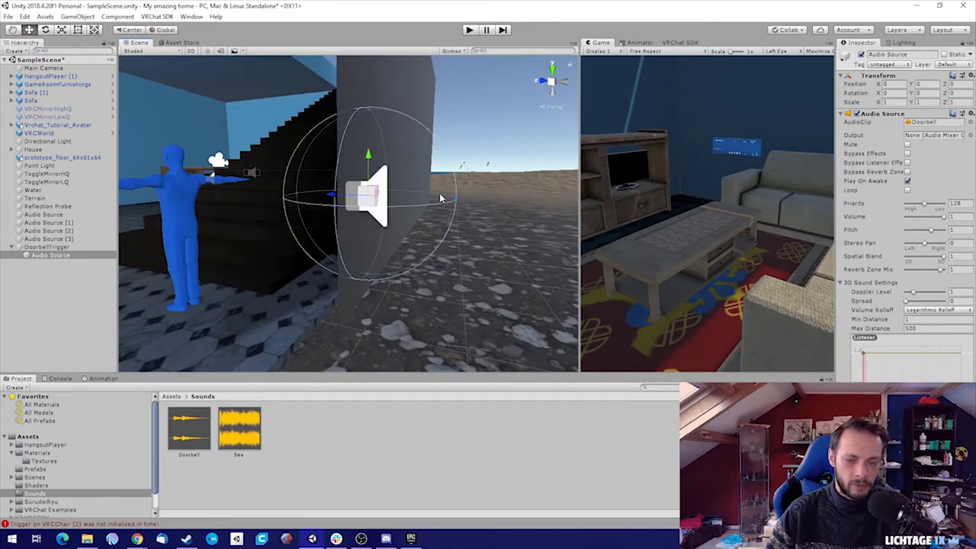
right_click_drag(440, 197, 393, 224)
key("s")
key("w")
- Turn off Play On Awake on the doorbell Audio Source and give its component settings more width
left_click(906, 182)
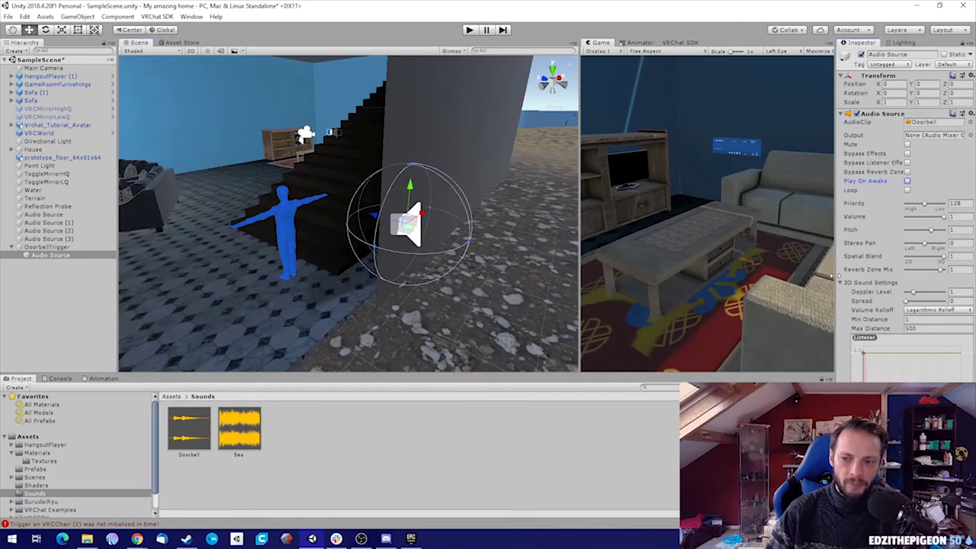
left_click_drag(835, 276, 797, 305)
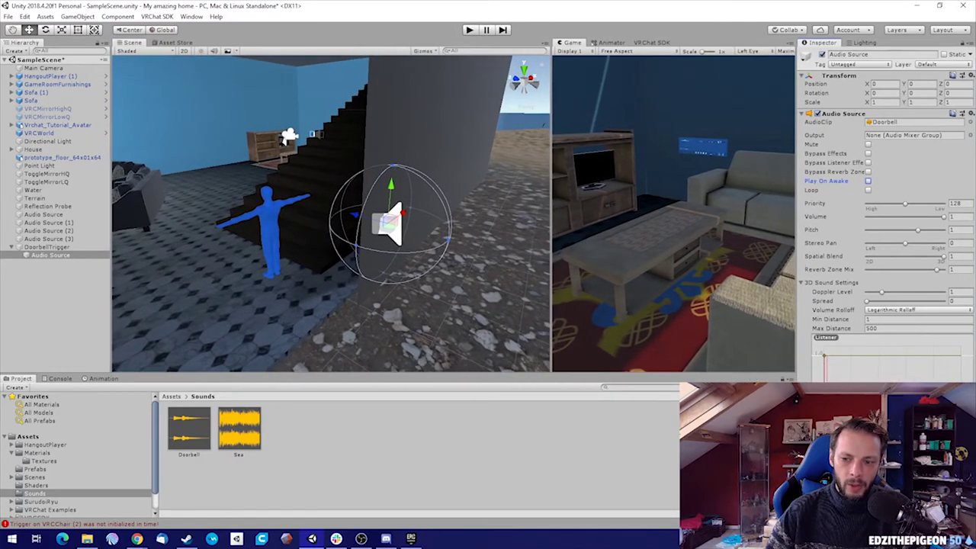
key("ctrl+shift+a")
type("t")
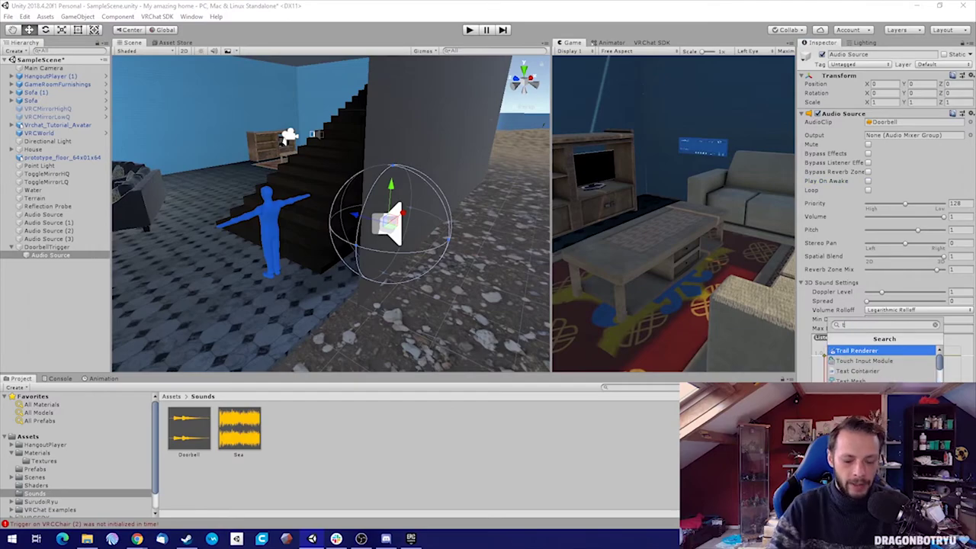
type("rigger")
key("Down")
key("Down")
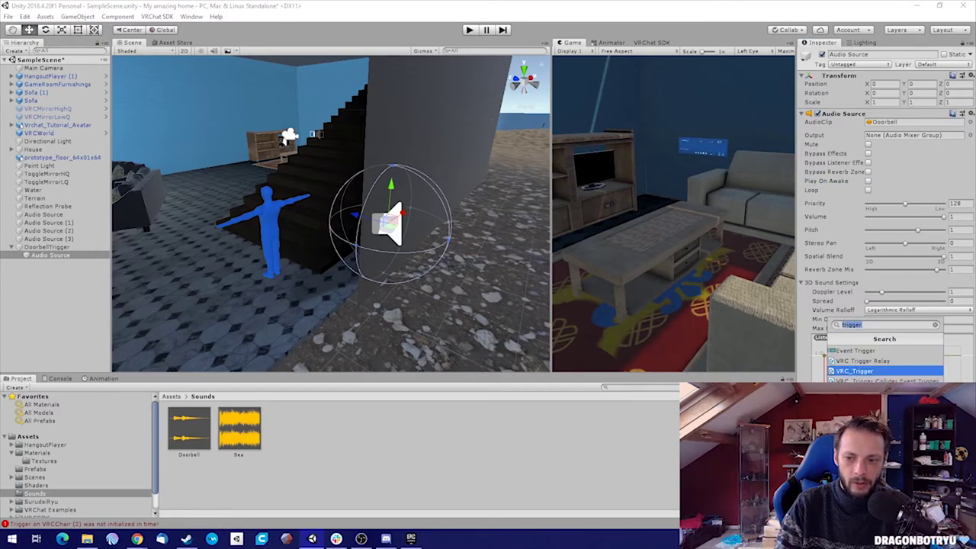
- Add a VRC_Trigger component to DoorbellTrigger and choose OnInteract as its trigger type
left_click(54, 248)
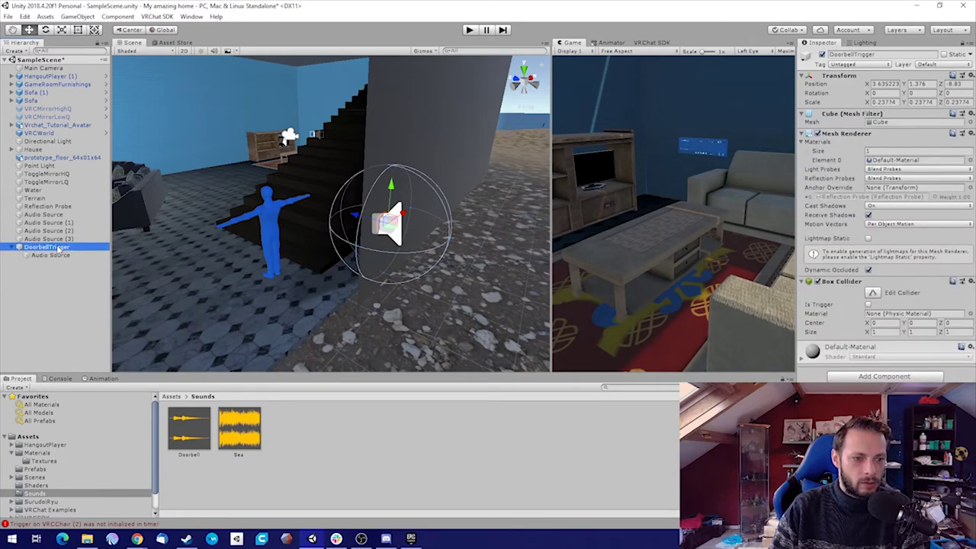
left_click(885, 376)
type("trigg")
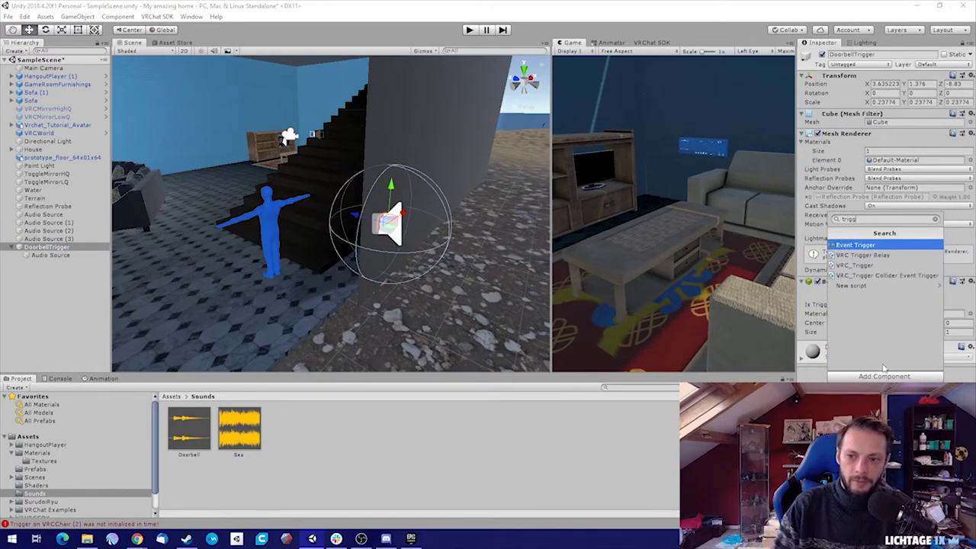
left_click(877, 267)
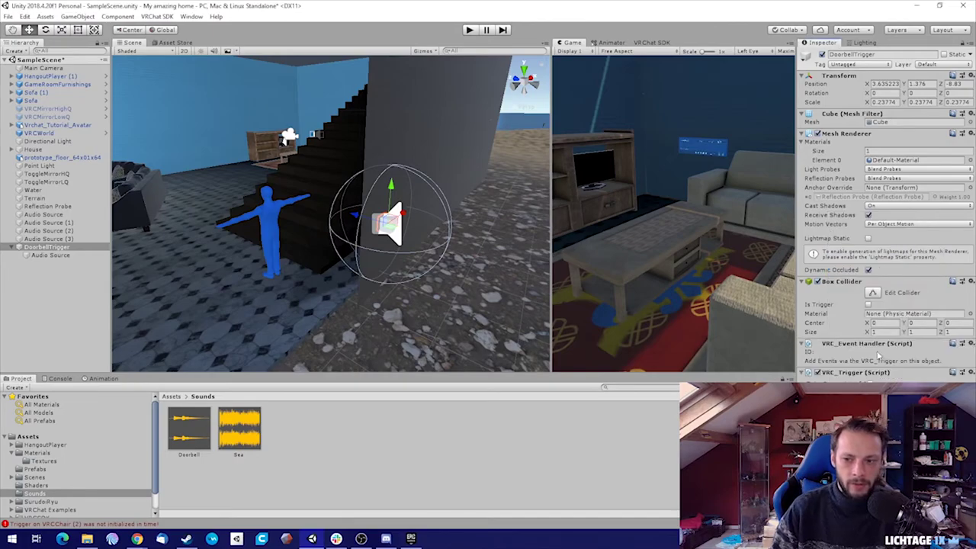
left_click(858, 416)
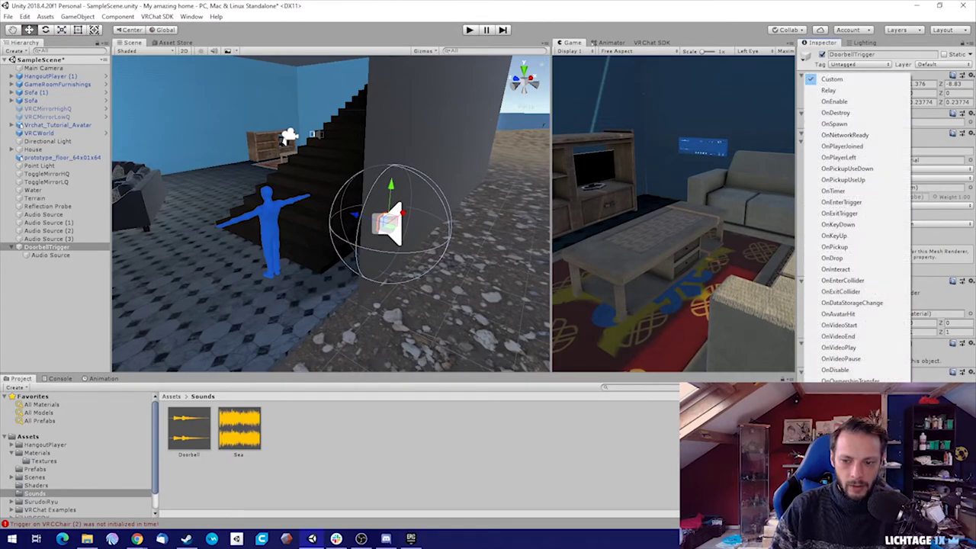
left_click(865, 271)
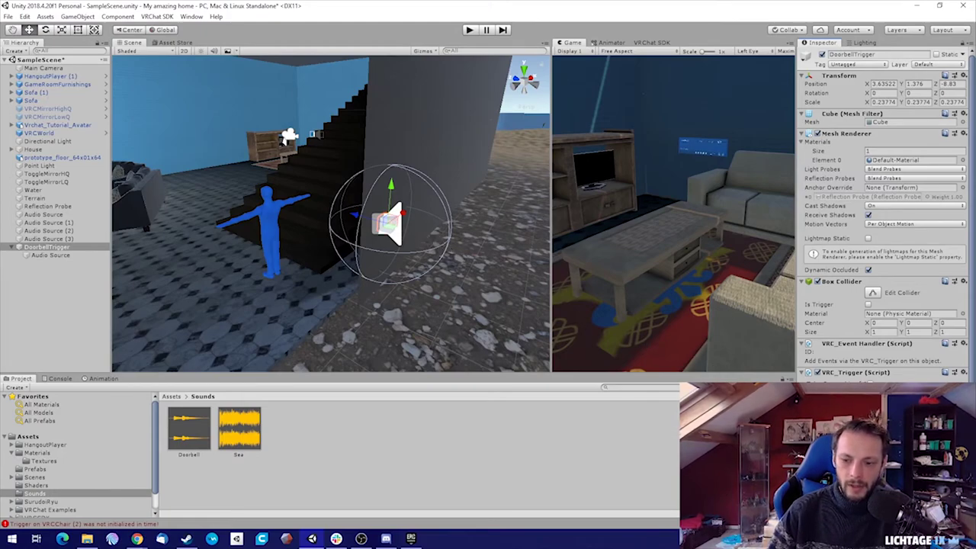
- Add an AudioTrigger action to DoorbellTrigger's OnInteract trigger and assign the child Audio Source as its receiver
left_click(882, 501)
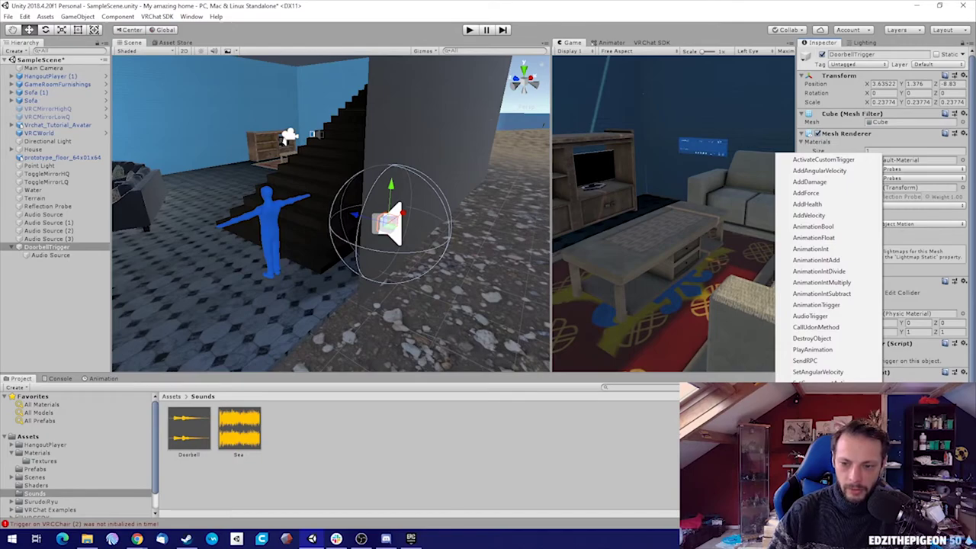
left_click(811, 316)
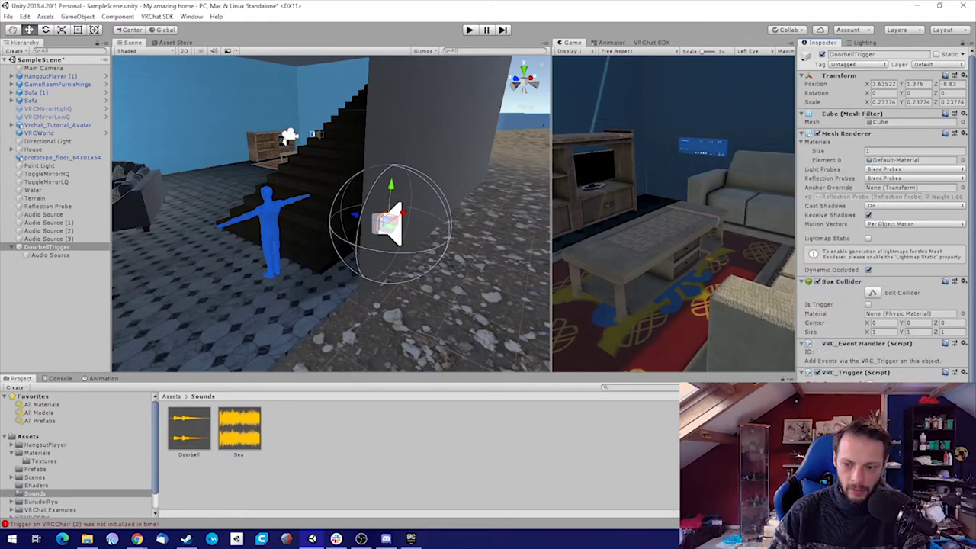
left_click(882, 473)
left_click(882, 473)
left_click(882, 473)
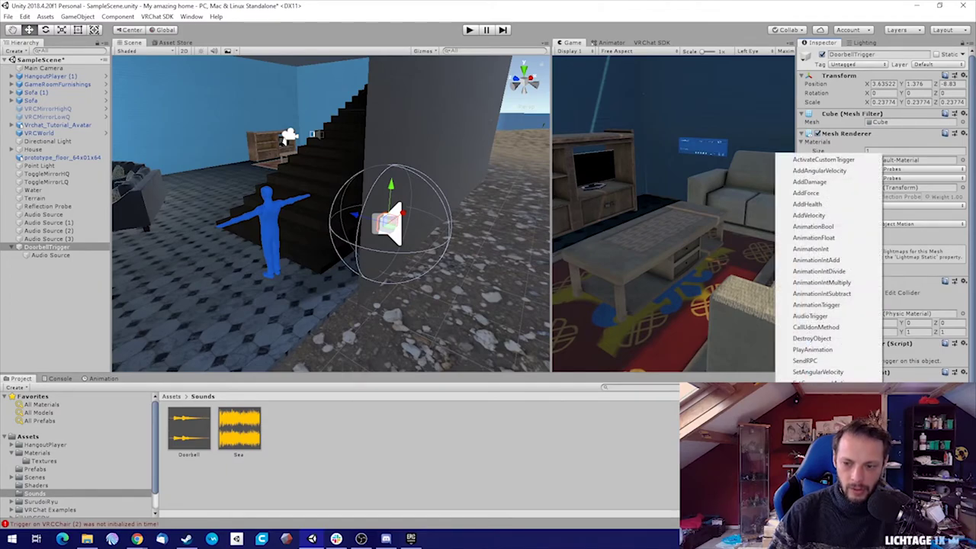
left_click(841, 317)
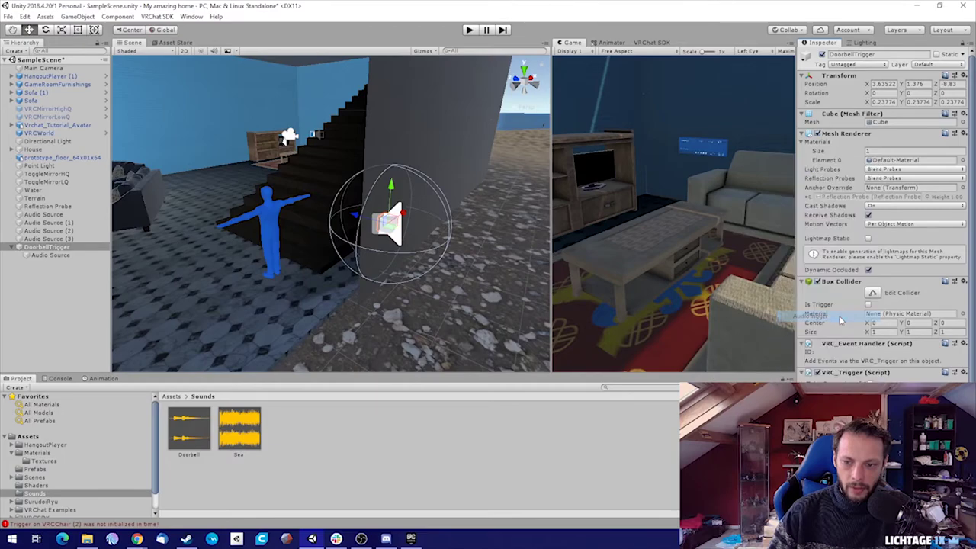
scroll(885, 229, "down", 3)
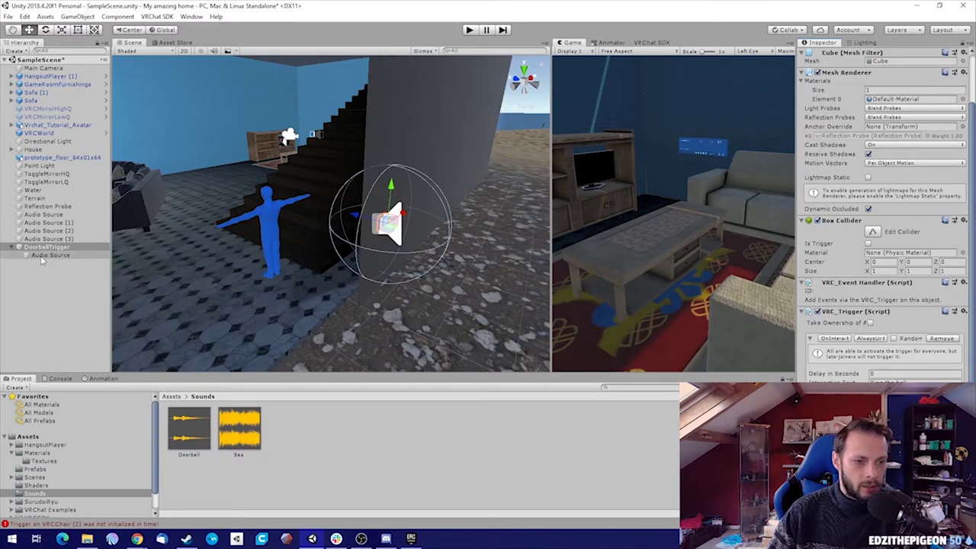
left_click_drag(42, 255, 231, 336)
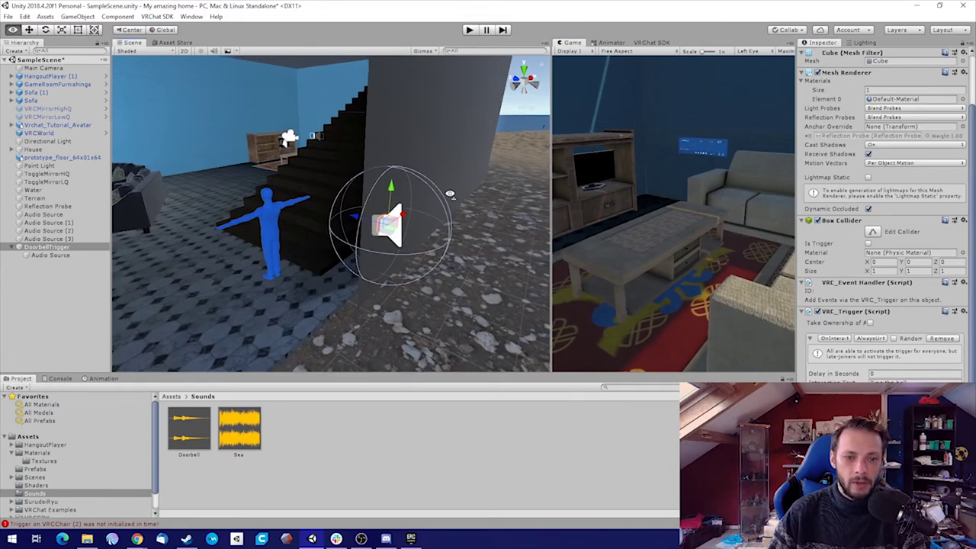
right_click_drag(450, 195, 365, 181)
key("w")
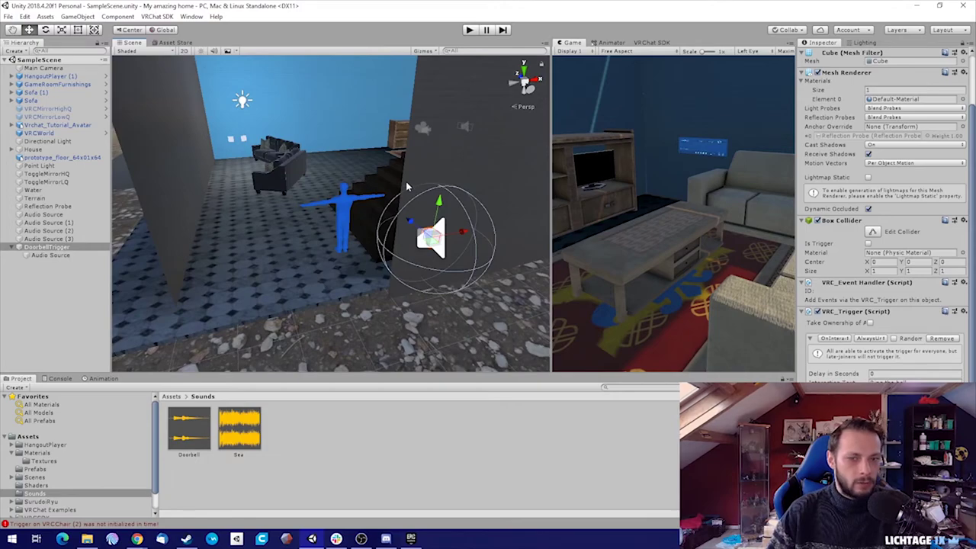
right_click_drag(406, 181, 465, 202)
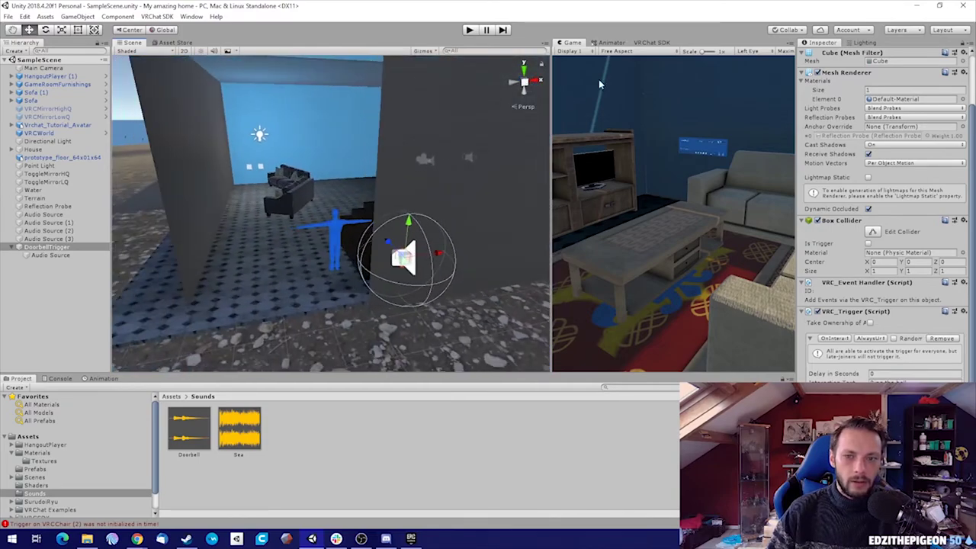
- Open the VRChat SDK builder at full width and try to auto-fix the 3D audio sources lacking a spatial audio component
left_click(640, 43)
left_click(639, 159)
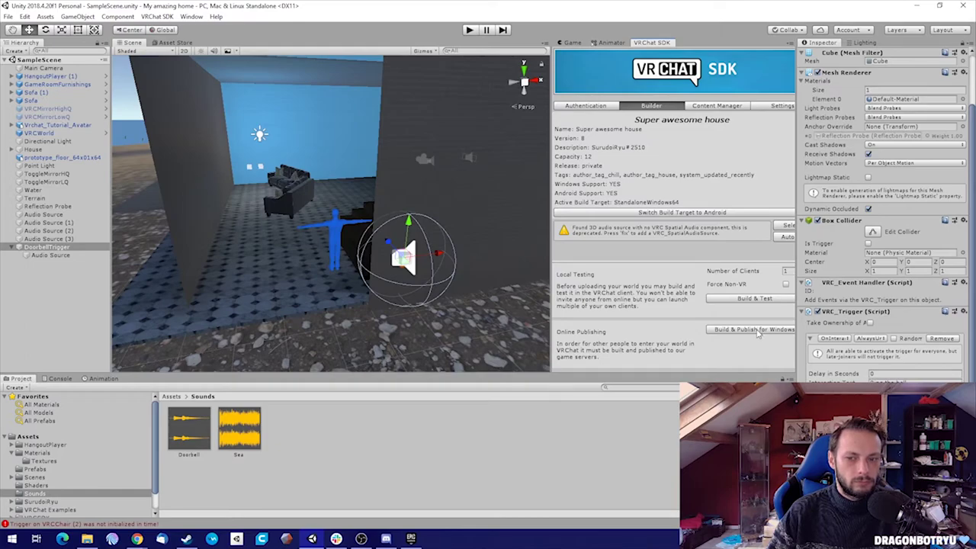
left_click_drag(553, 241, 489, 243)
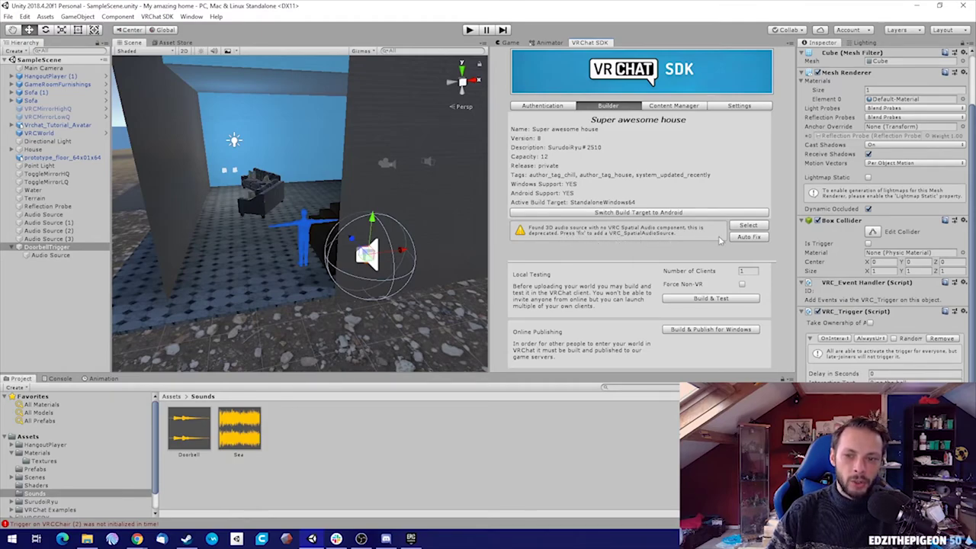
left_click(757, 239)
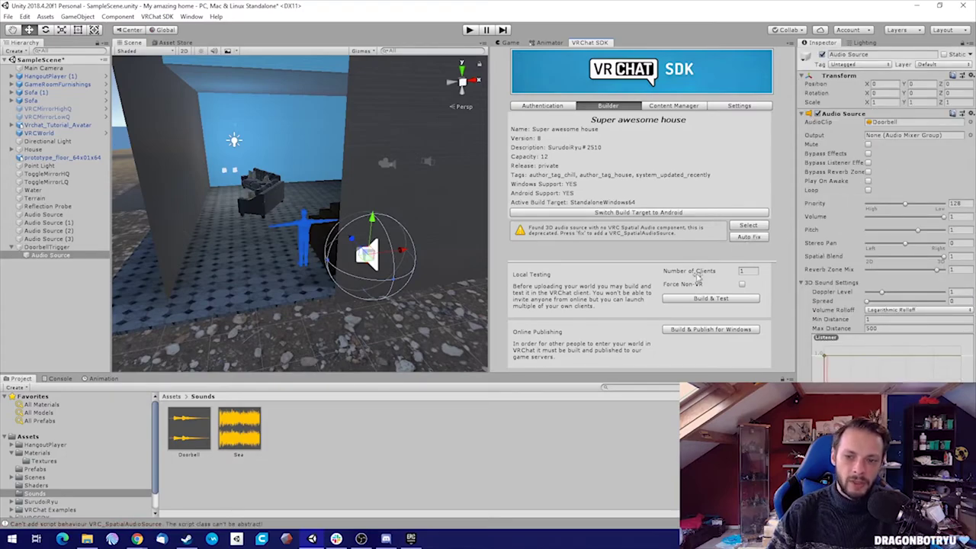
left_click(756, 239)
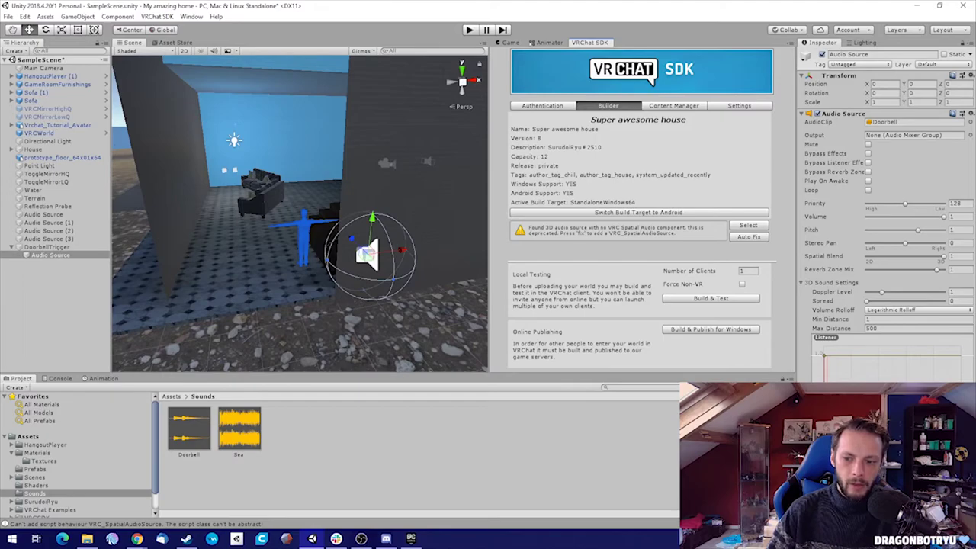
- Add a VRC_Spatial Audio Source component to the doorbell's Audio Source and review its sound settings
key("ctrl+shift+a")
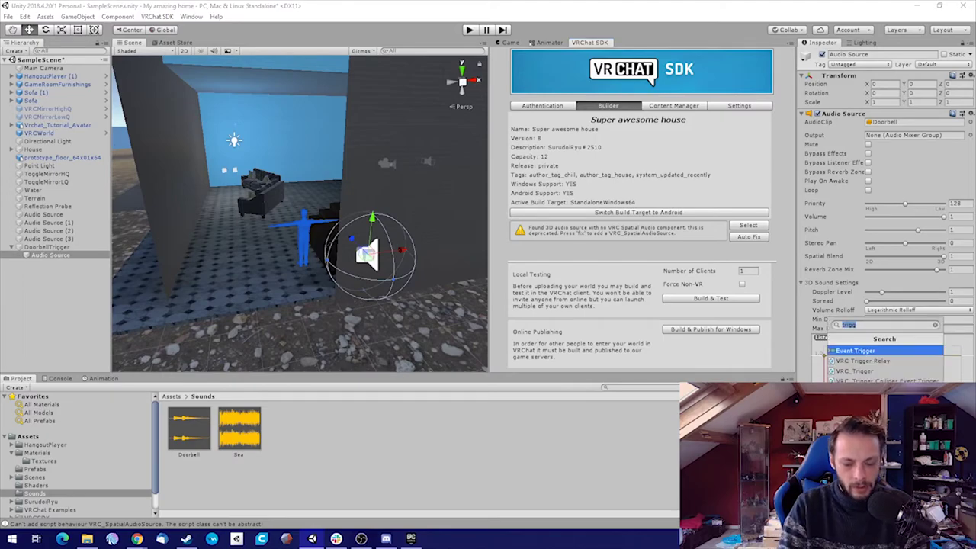
type("spatie")
key("BackSpace")
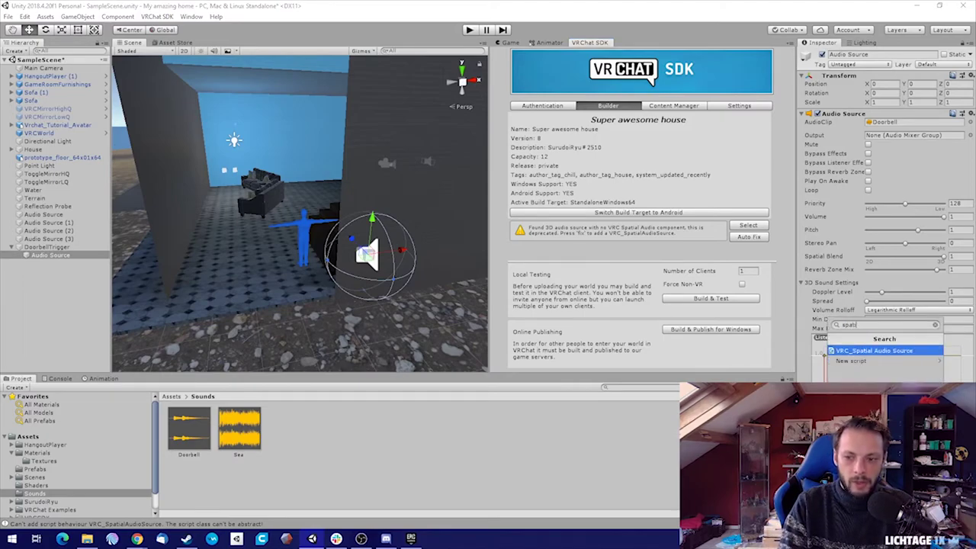
left_click(867, 351)
scroll(877, 229, "down", 1)
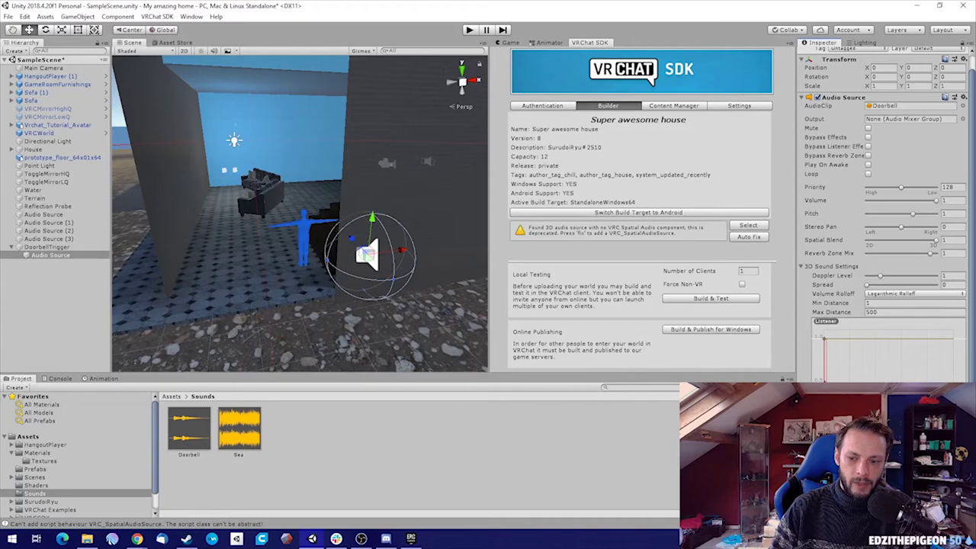
scroll(885, 214, "down", 2)
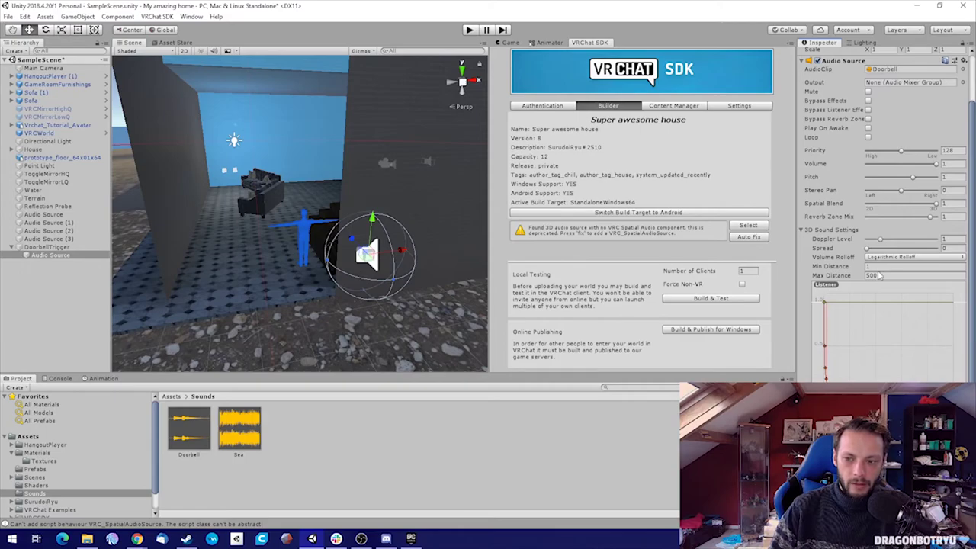
- Add a VRC_Spatial Audio Source component to the flagged Audio Source (3) and save the scene
left_click(749, 226)
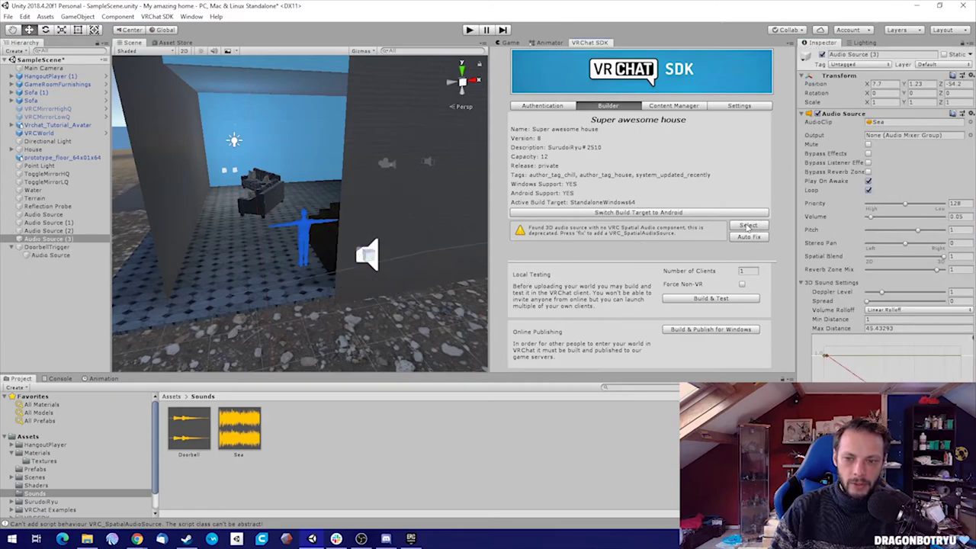
key("ctrl+shift+a")
left_click(873, 350)
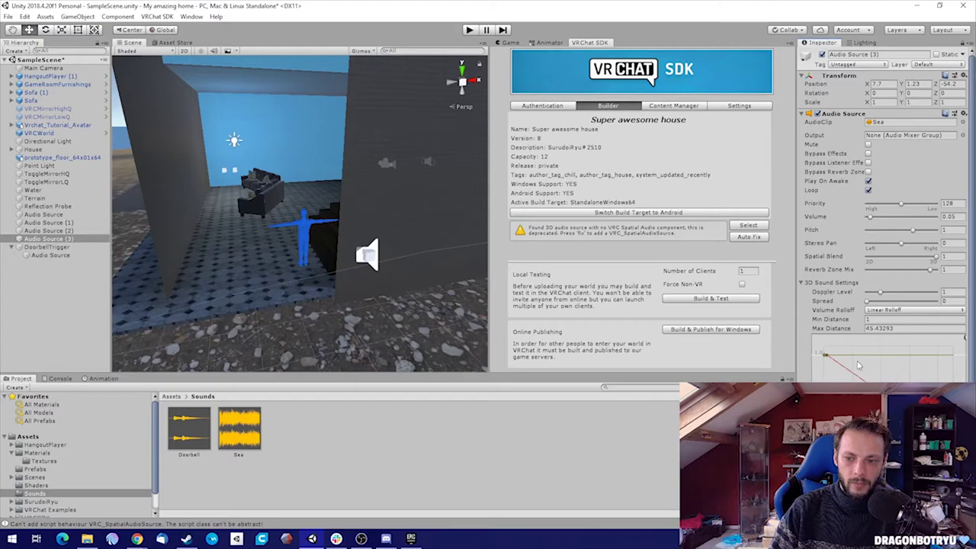
left_click_drag(386, 275, 513, 280, "alt")
scroll(484, 268, "down", 10)
scroll(366, 290, "up", 10)
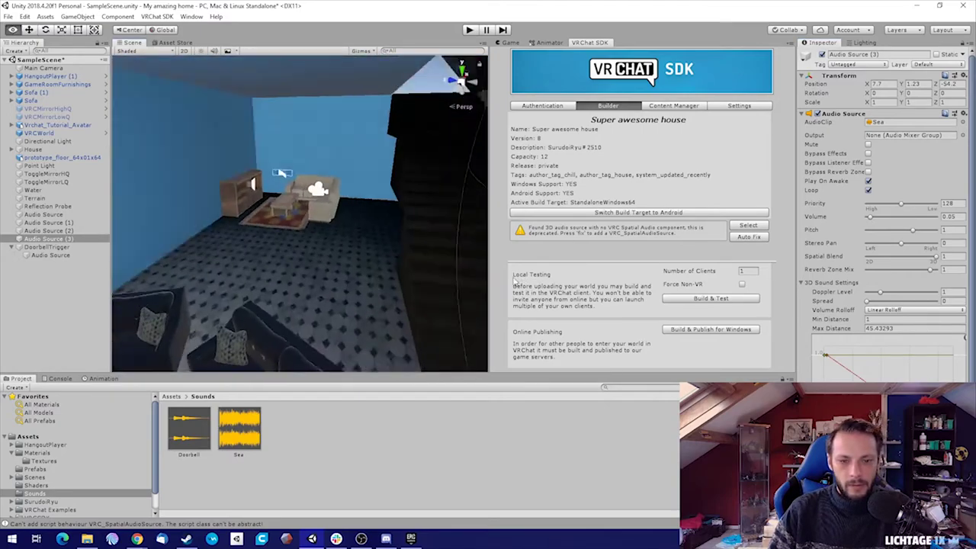
left_click_drag(366, 290, 337, 278, "alt")
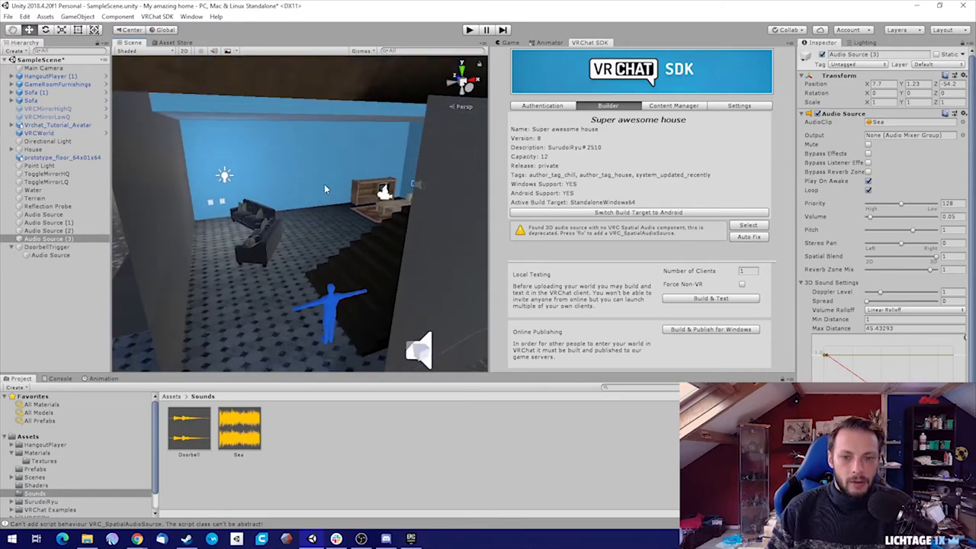
right_click_drag(325, 186, 314, 180)
key("ctrl+s")
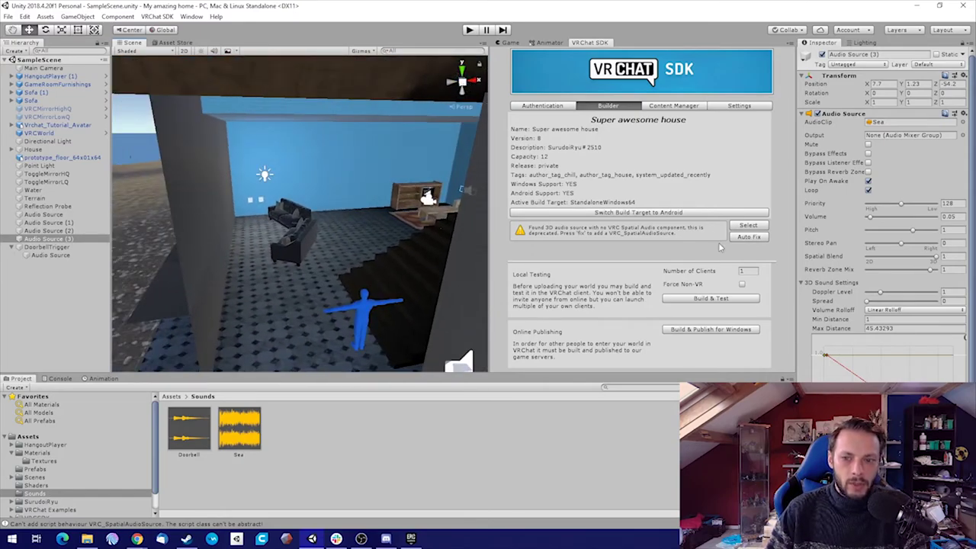
- Add a VRC_Spatial Audio Source component to each remaining flagged sea source: Audio Source (2), Audio Source (1) and Audio Source
left_click(749, 226)
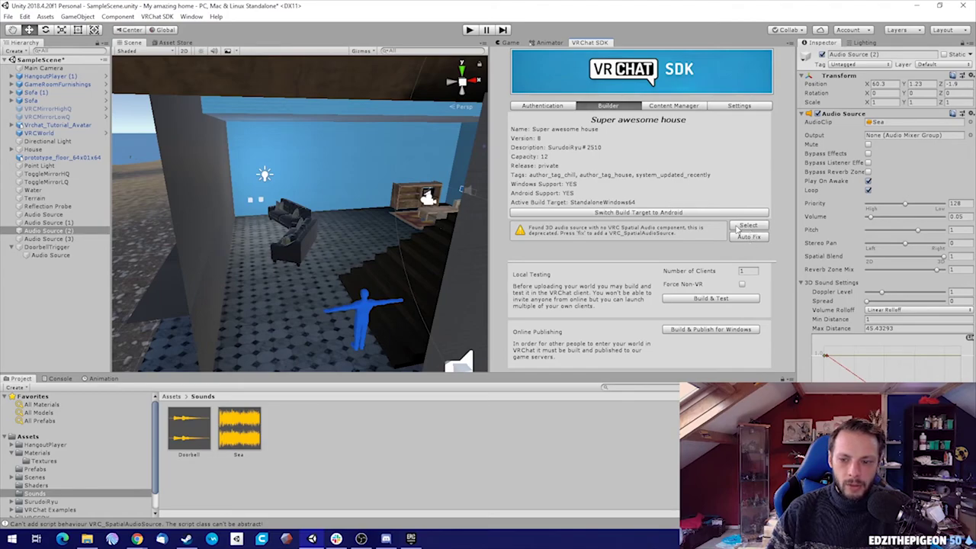
left_click(884, 486)
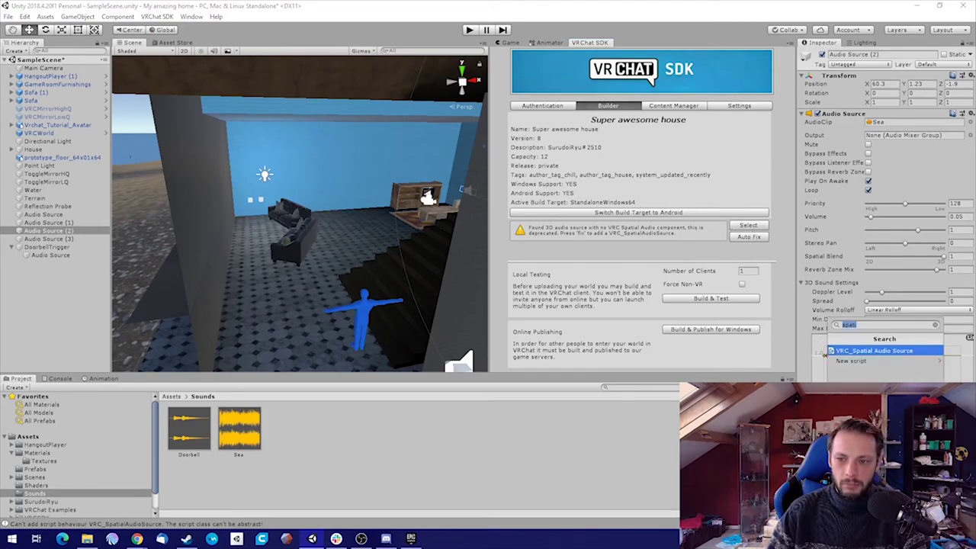
left_click(863, 351)
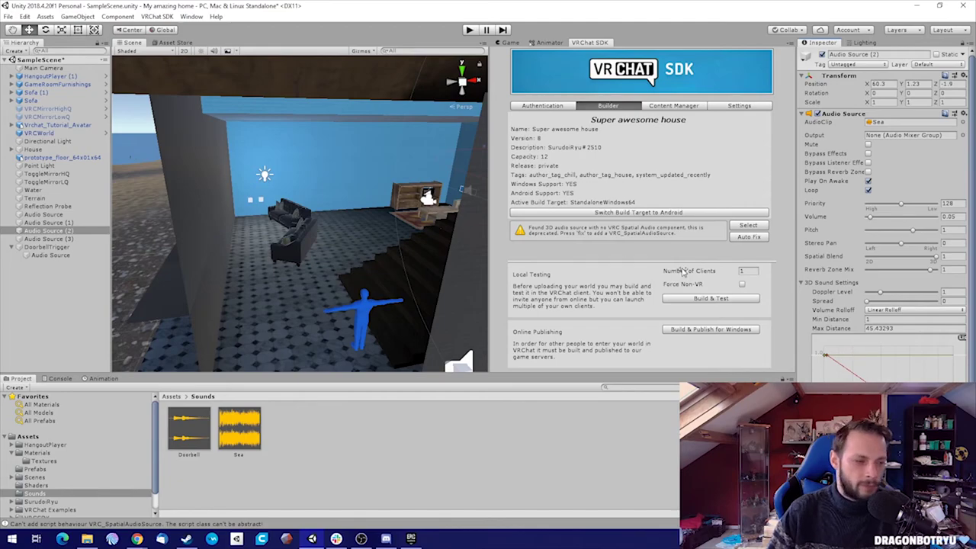
left_click(748, 226)
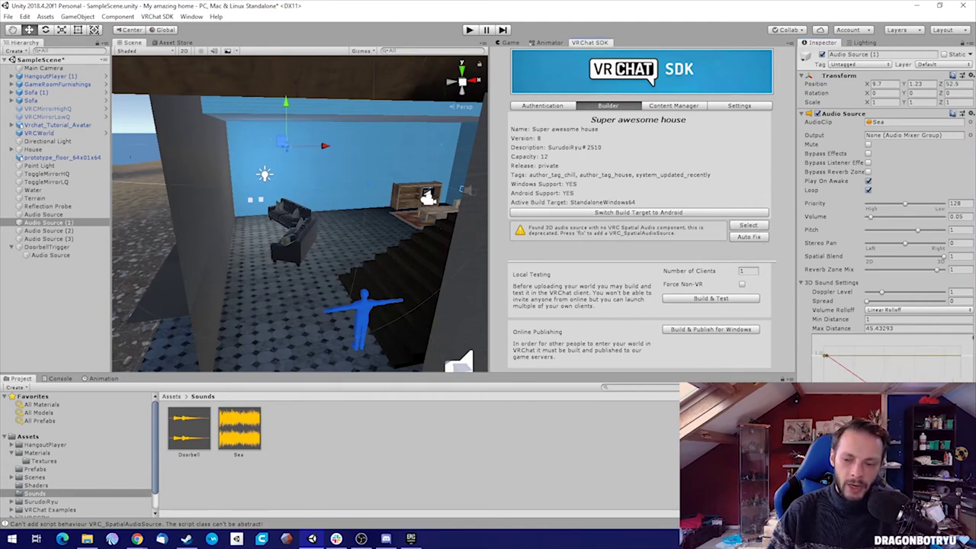
left_click(885, 486)
left_click(884, 348)
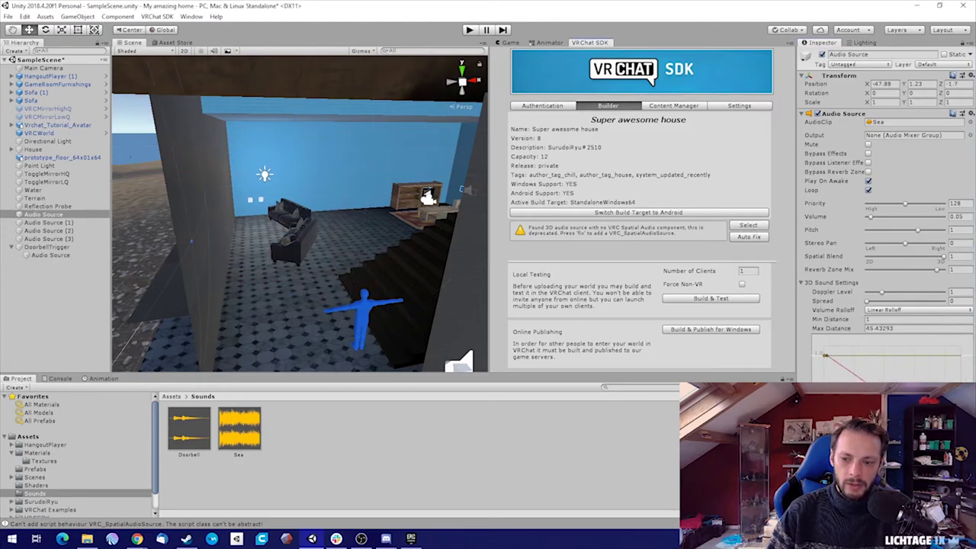
left_click(885, 482)
left_click(868, 351)
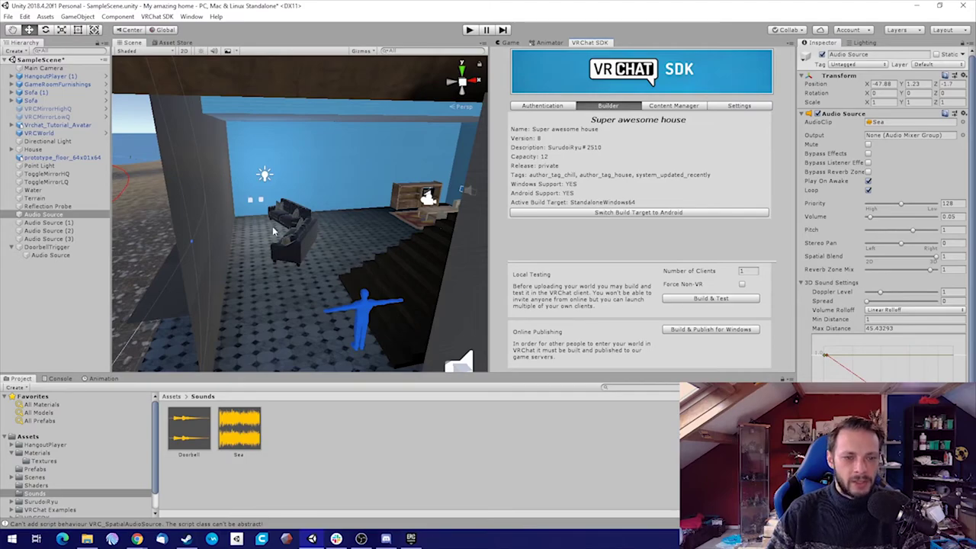
- Look over the island and the house interior, and build and publish the world for Windows
key("f")
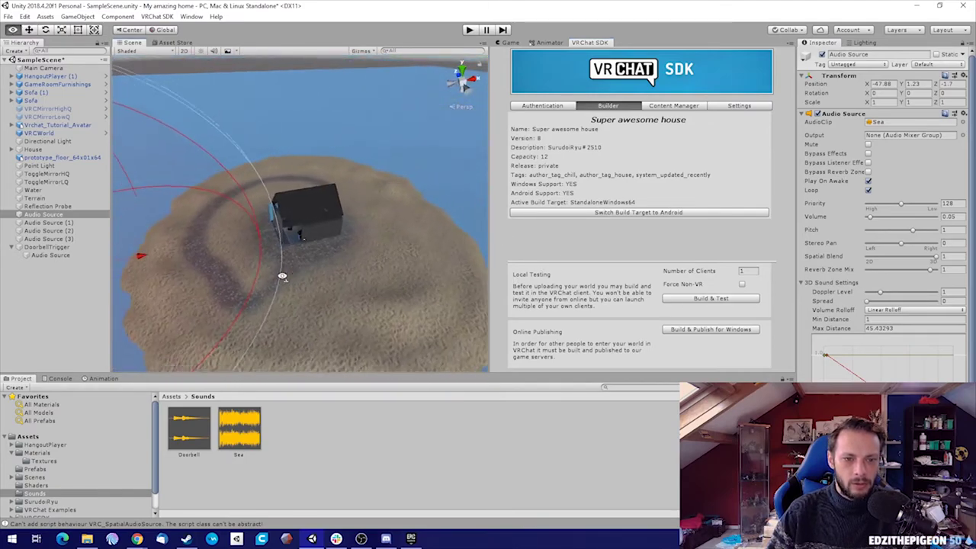
right_click_drag(282, 275, 392, 246)
key("w")
key("w")
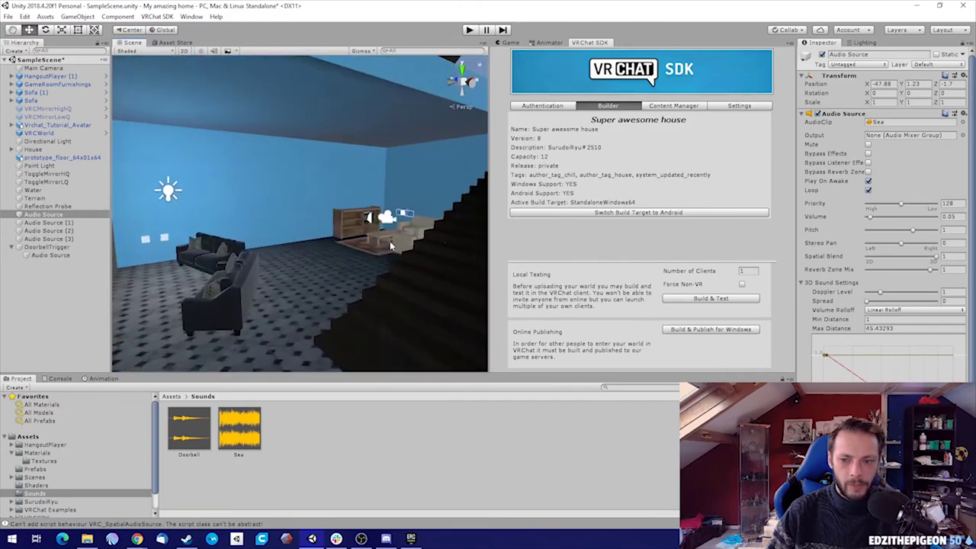
left_click(700, 330)
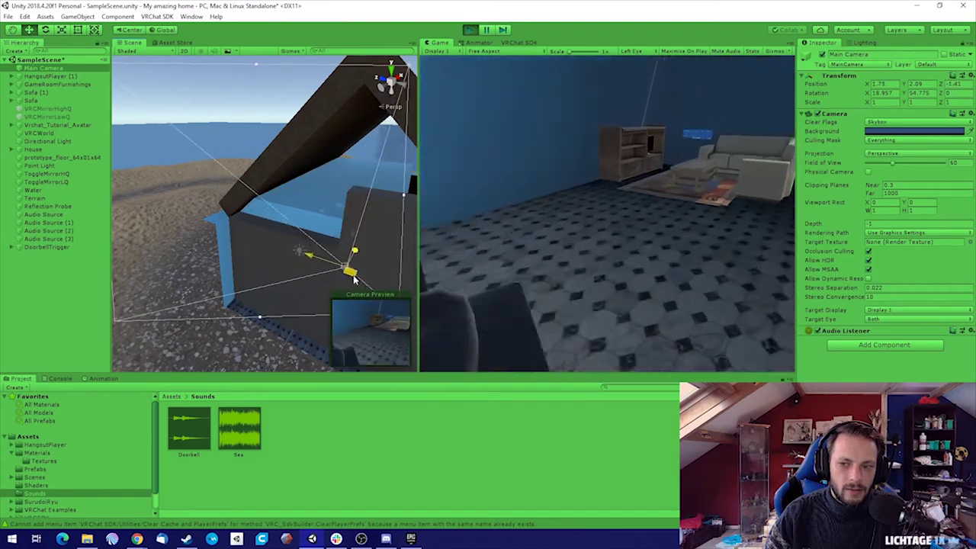
- Leave play mode and set the volume of all four sea Audio Sources to 0.3
left_click(46, 239)
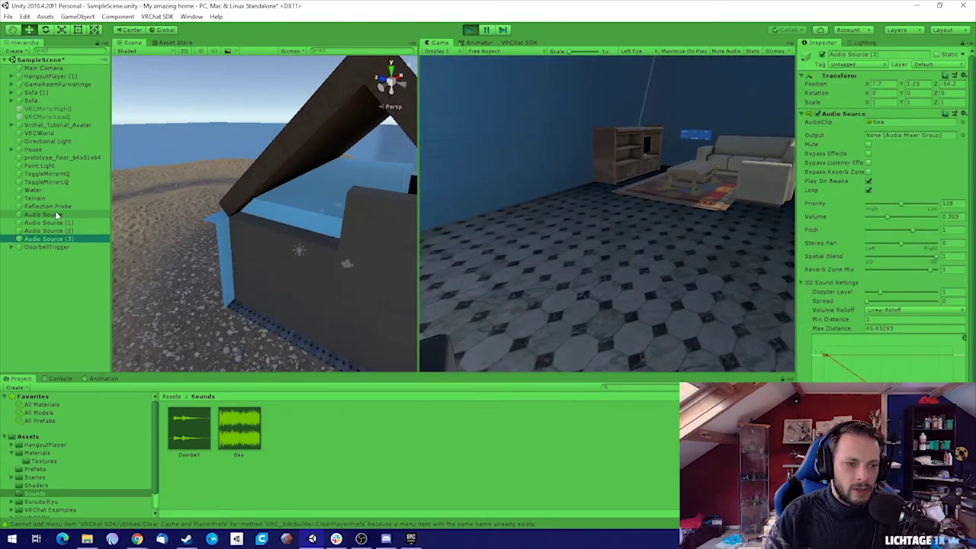
left_click(55, 215, "shift")
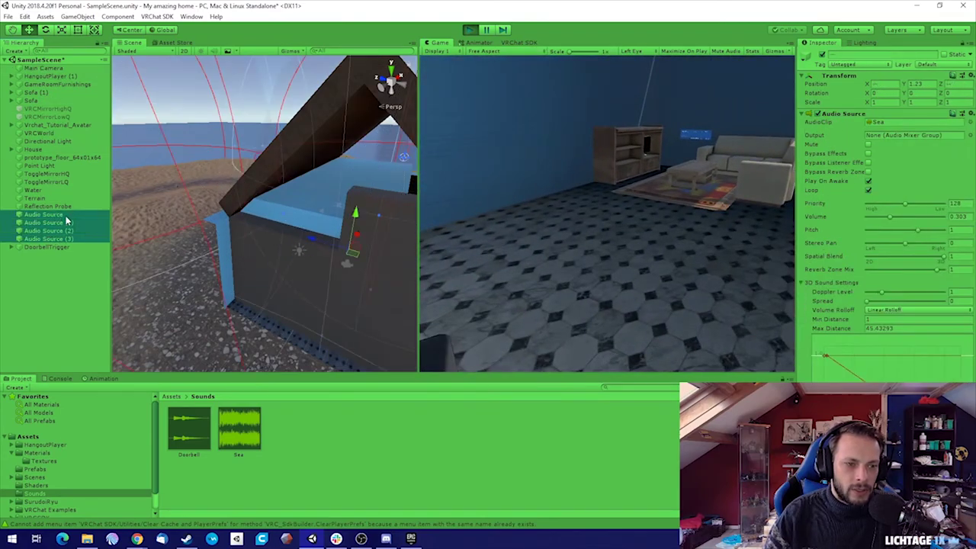
left_click(957, 217)
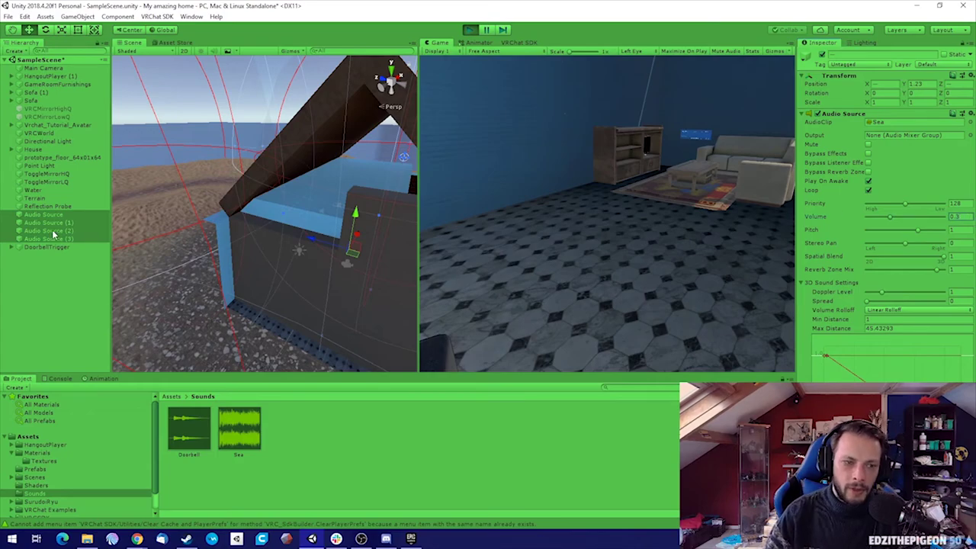
left_click(472, 32)
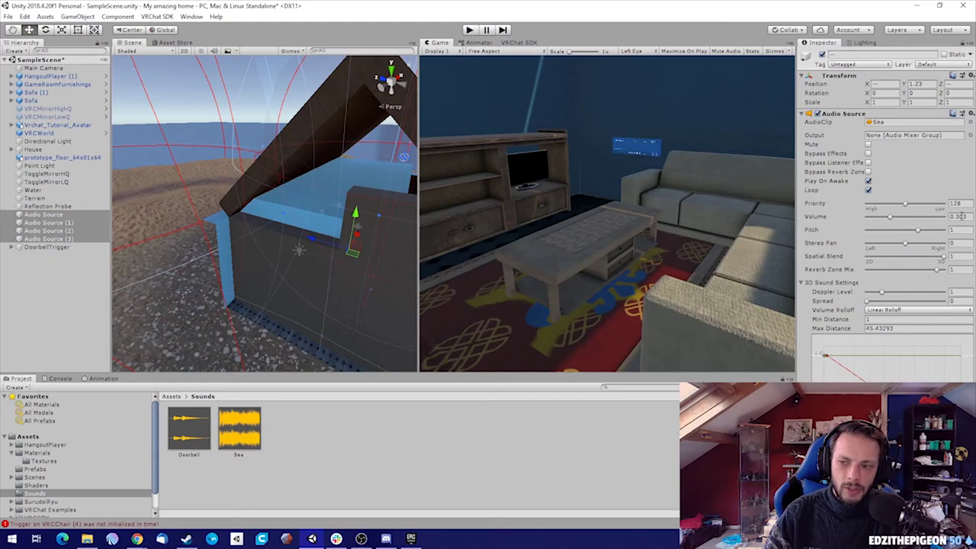
type("0.3")
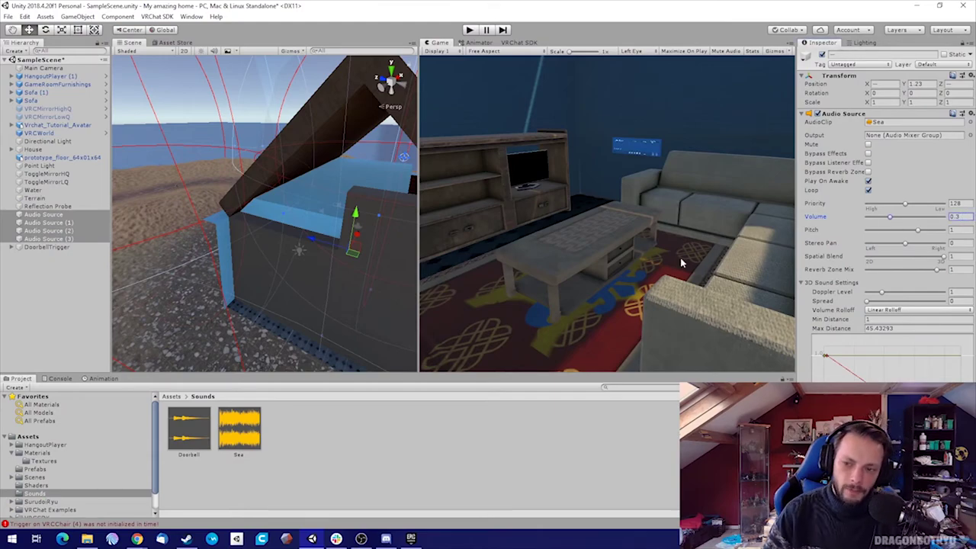
- Examine how the ranges of the four sea Audio Sources cover the island and the house
left_click_drag(408, 233, 347, 287, "alt")
key("w")
right_click_drag(347, 286, 214, 230)
left_click_drag(214, 230, 249, 231, "alt")
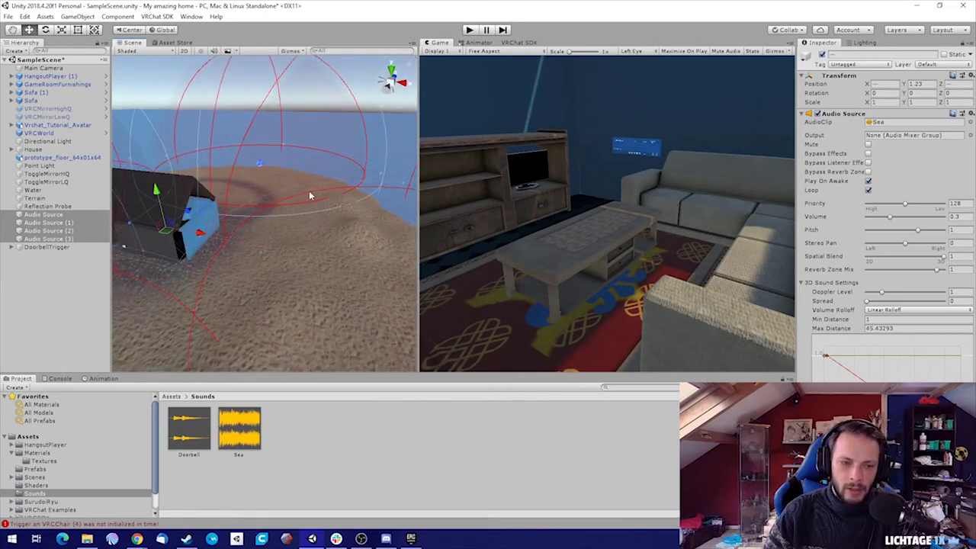
right_click_drag(309, 192, 272, 200)
left_click_drag(272, 200, 180, 234, "alt")
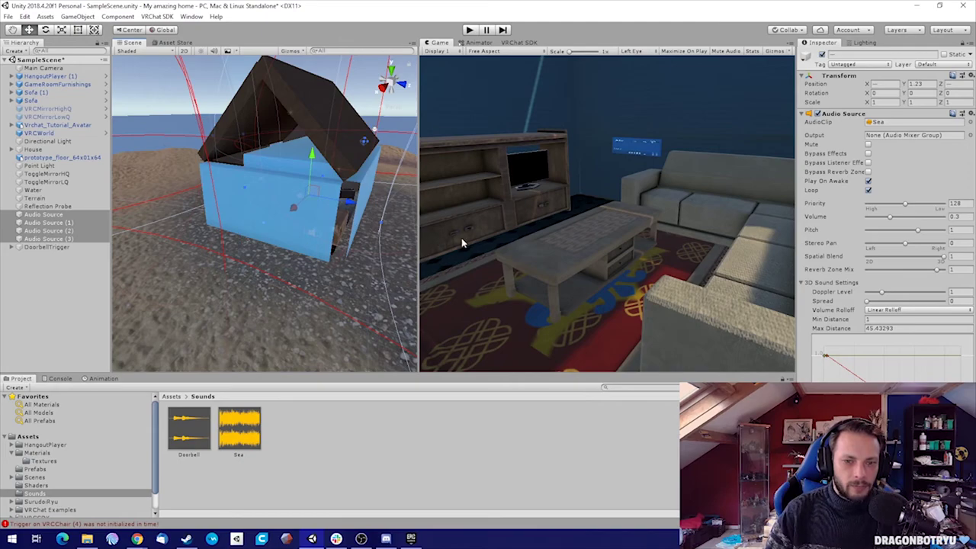
left_click_drag(290, 206, 331, 244, "alt")
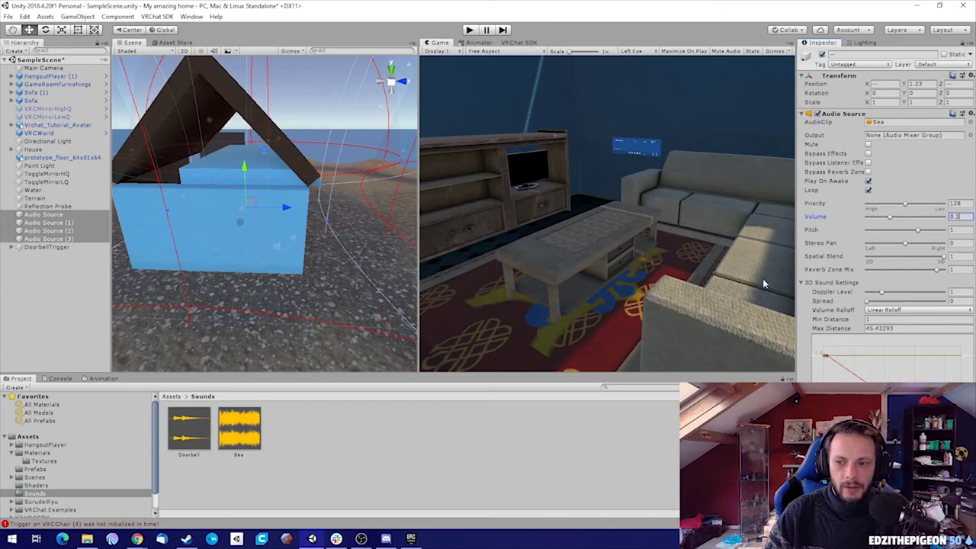
right_click_drag(338, 238, 303, 216)
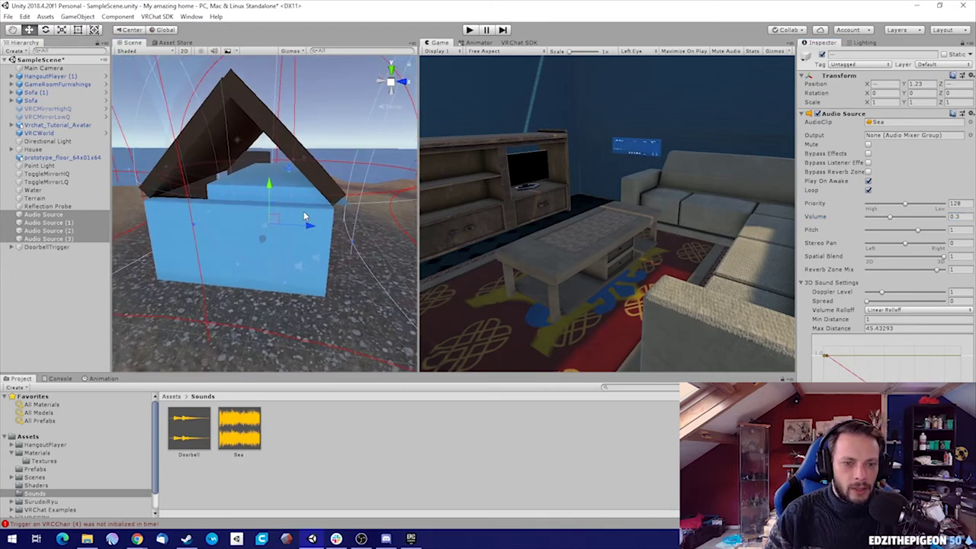
- Return to the VRChat SDK builder and build and publish the updated world for Windows
left_click(521, 42)
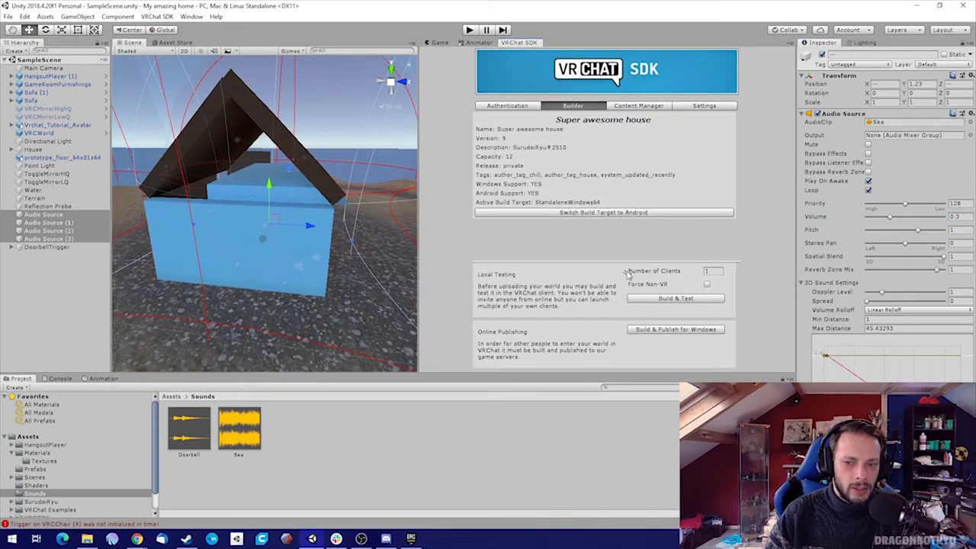
left_click(659, 329)
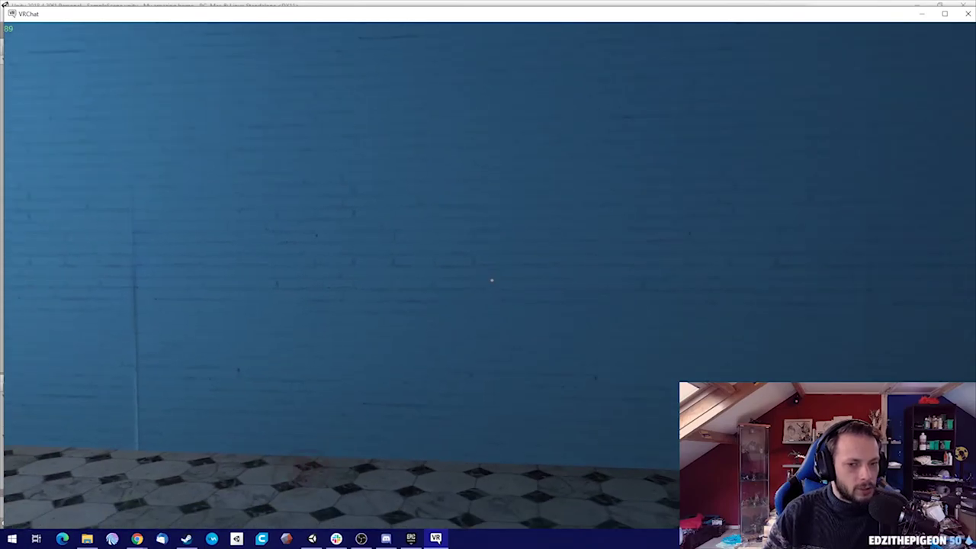
- Walk through the living room past the TV and the video player panel and head out to the house entrance
key("s")
key("w")
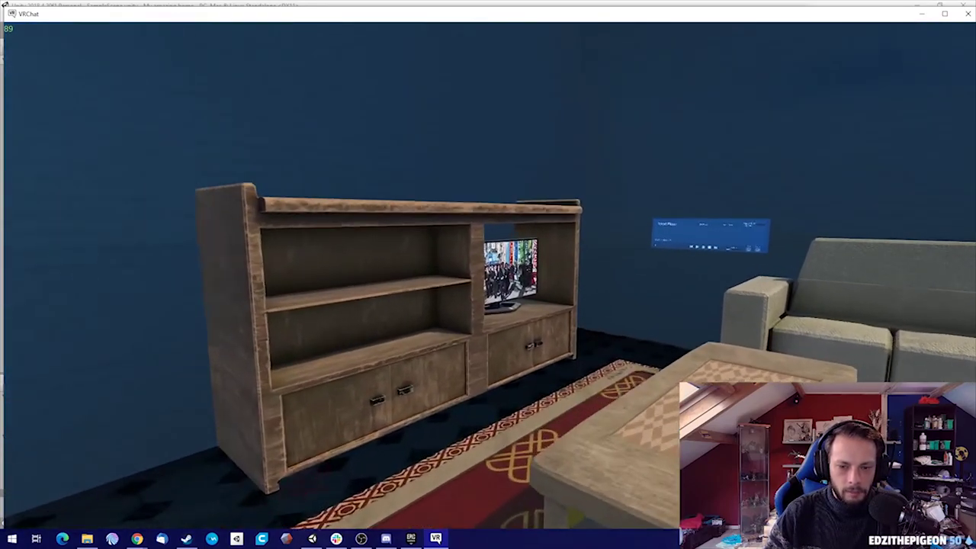
key("w")
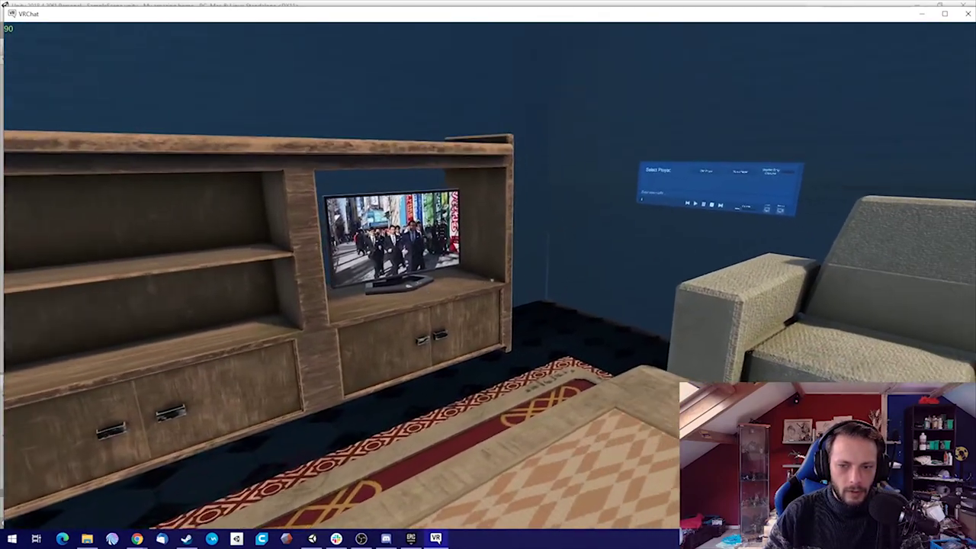
key("w")
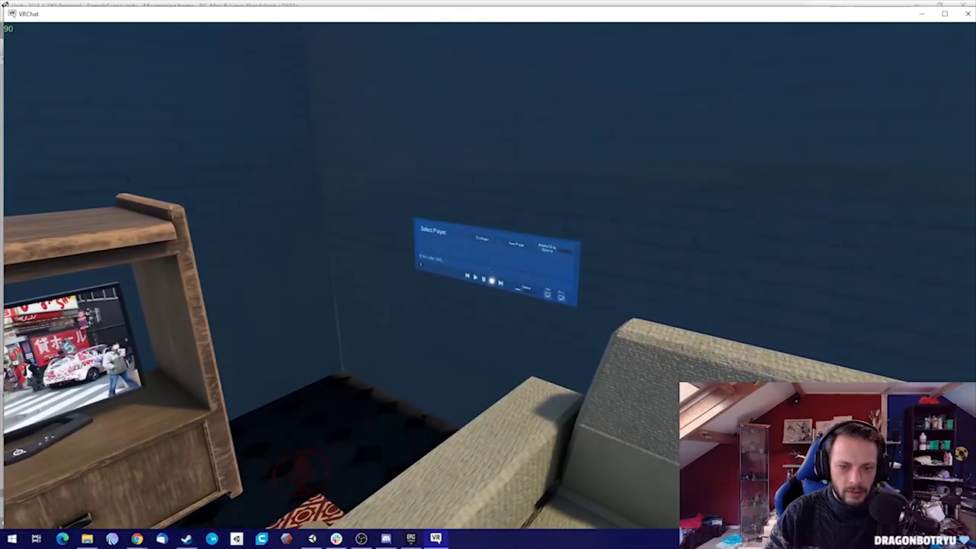
key("w")
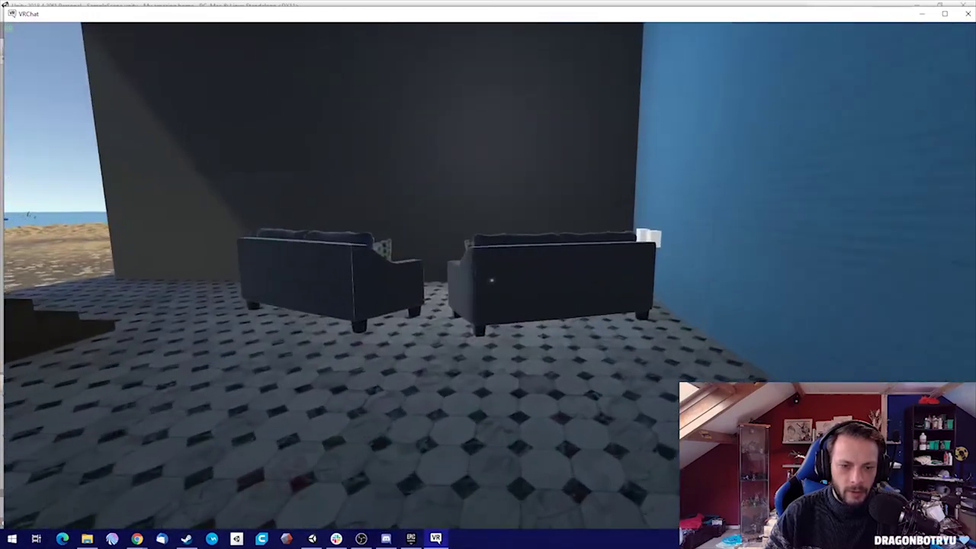
key("w")
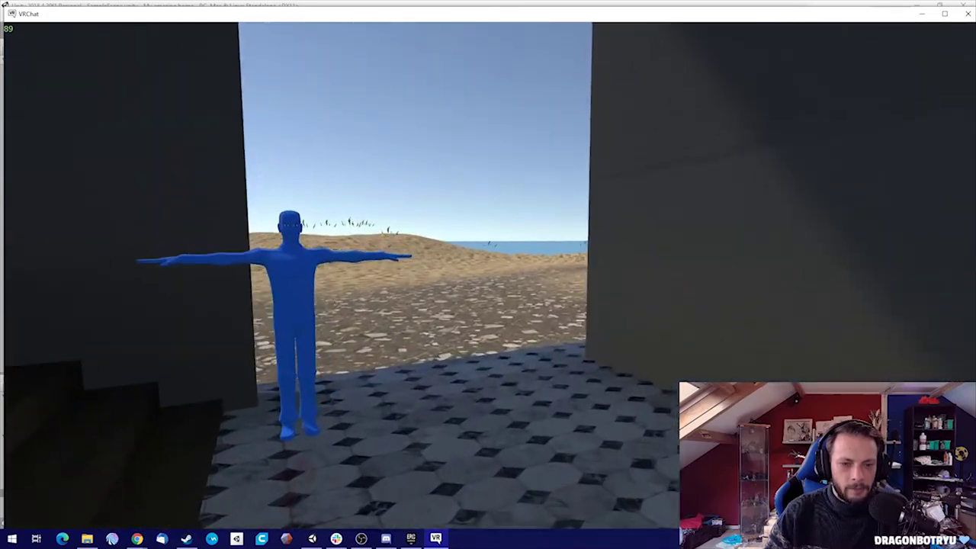
key("w")
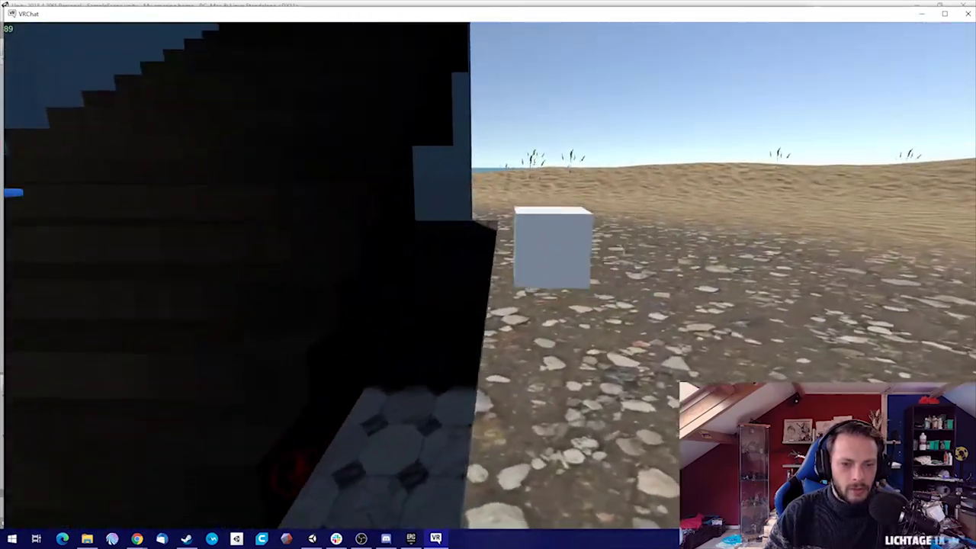
- Test the "Ring the bell" interaction of the doorbell cube up close on the outer wall beside the entrance
key("d")
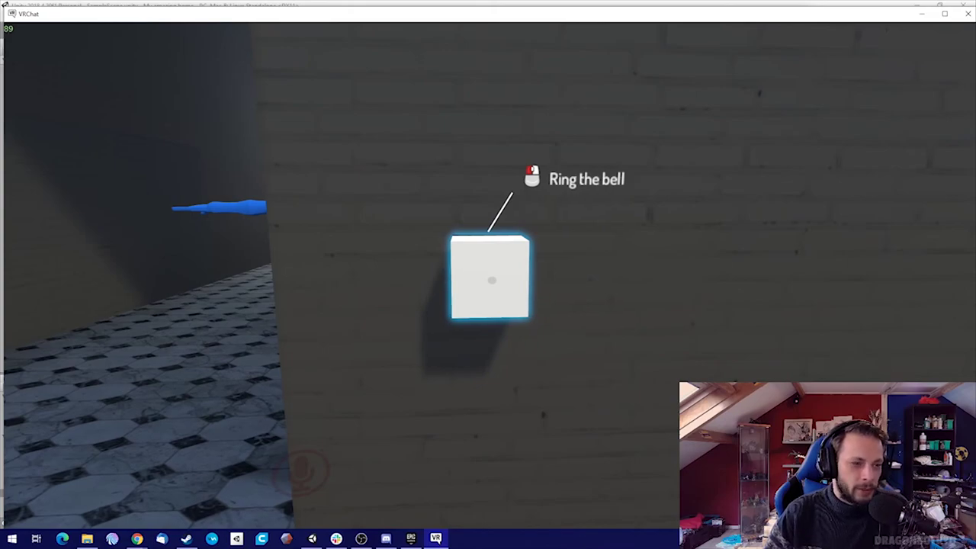
key("a")
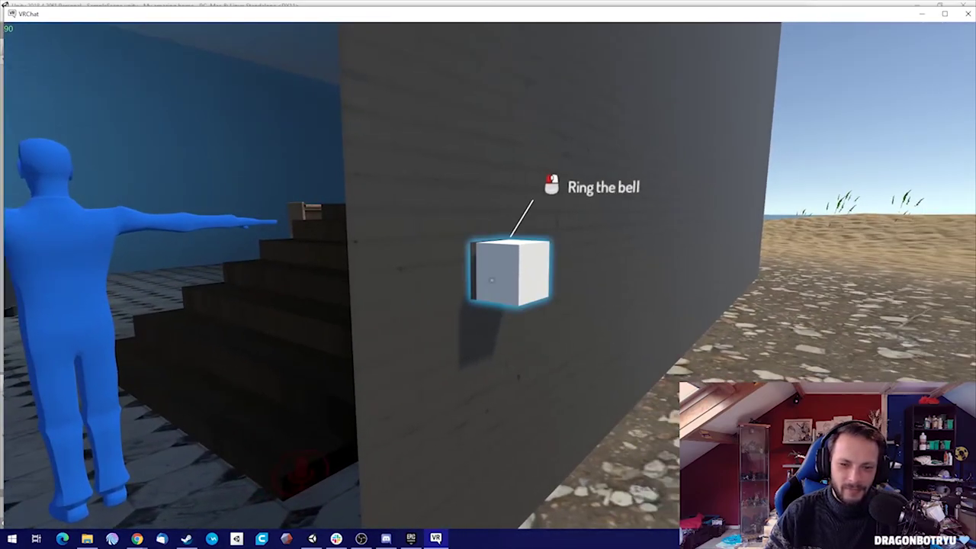
key("a")
key("d")
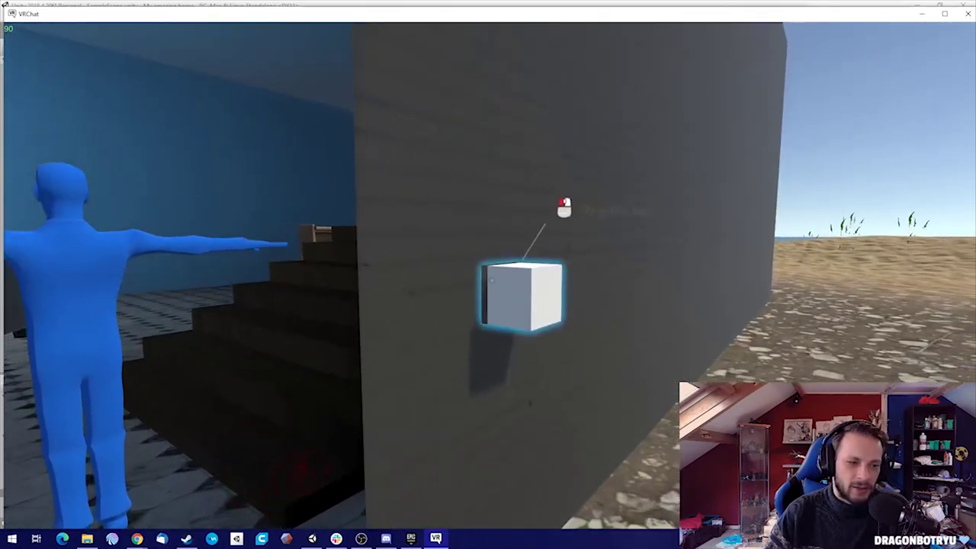
key("a")
key("s")
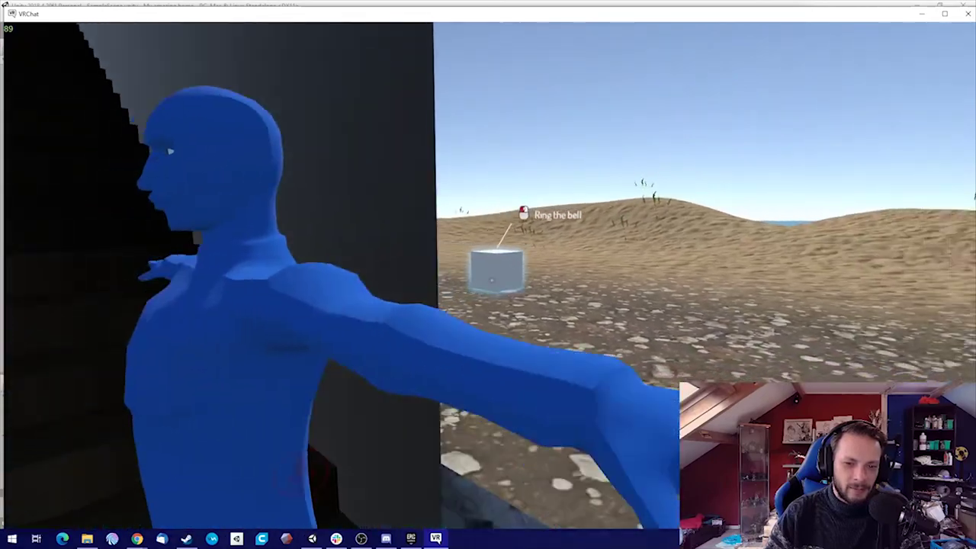
- Check from inside the doorway and from further back outside how far away the doorbell can be used
key("a")
key("s")
key("w")
key("d")
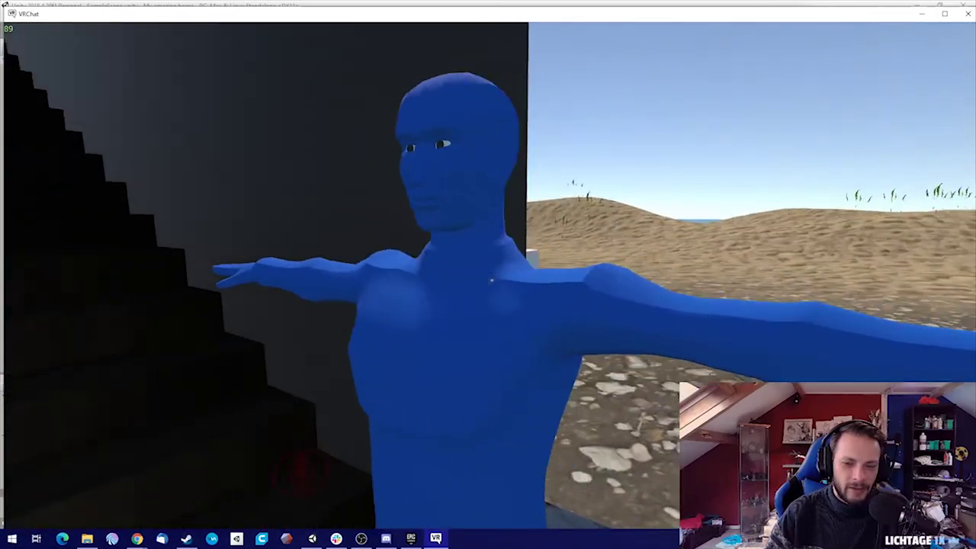
key("w")
key("s")
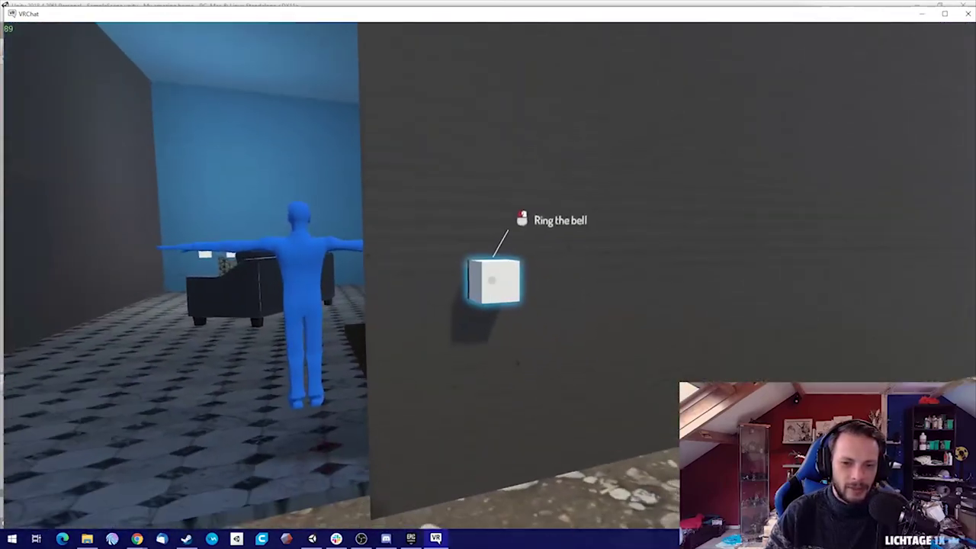
key("s")
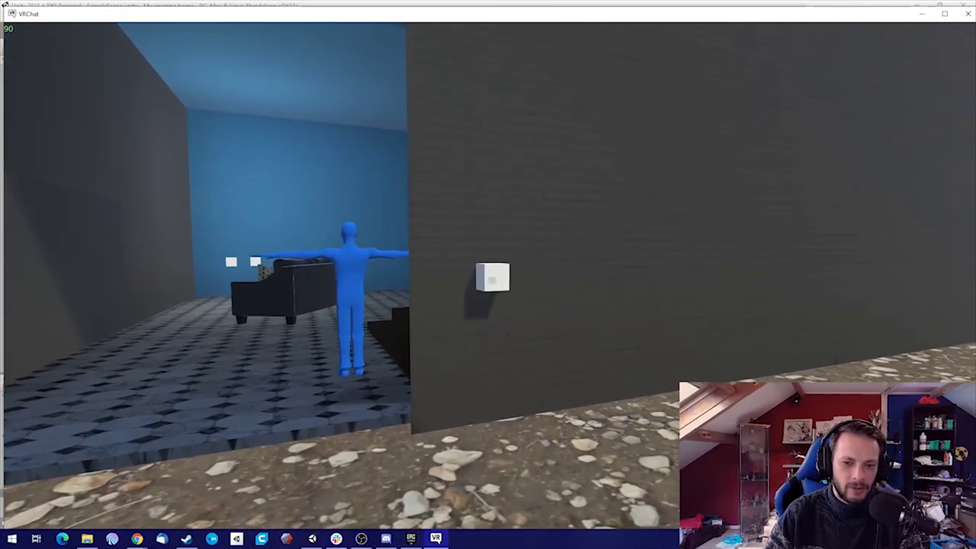
key("w")
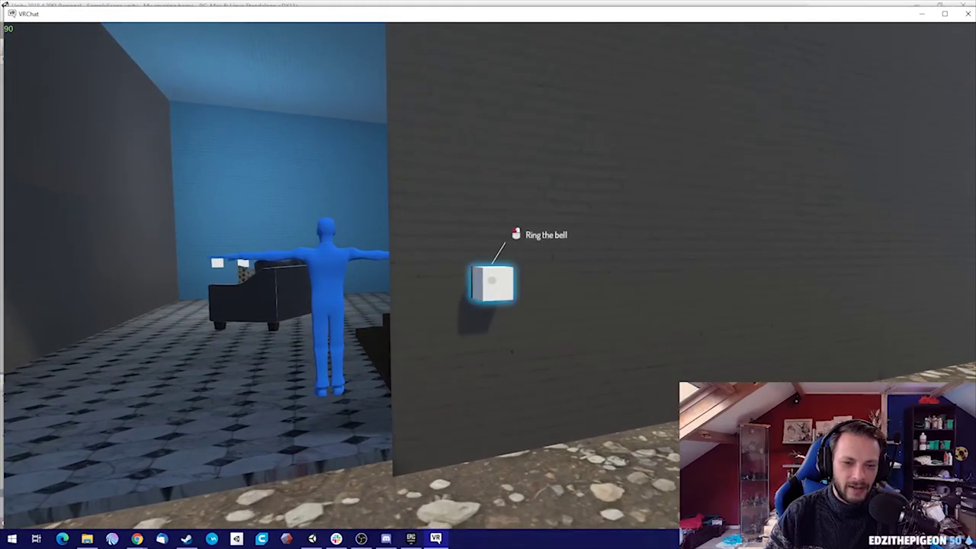
key("s")
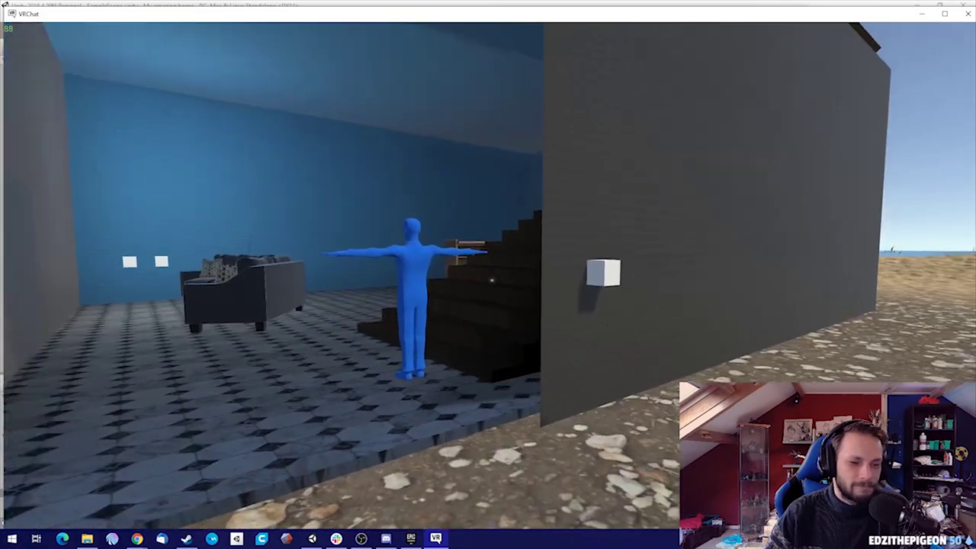
- Walk from the house across the dunes to the shoreline to check the sea ambience getting closer
mouse_move(492, 280)
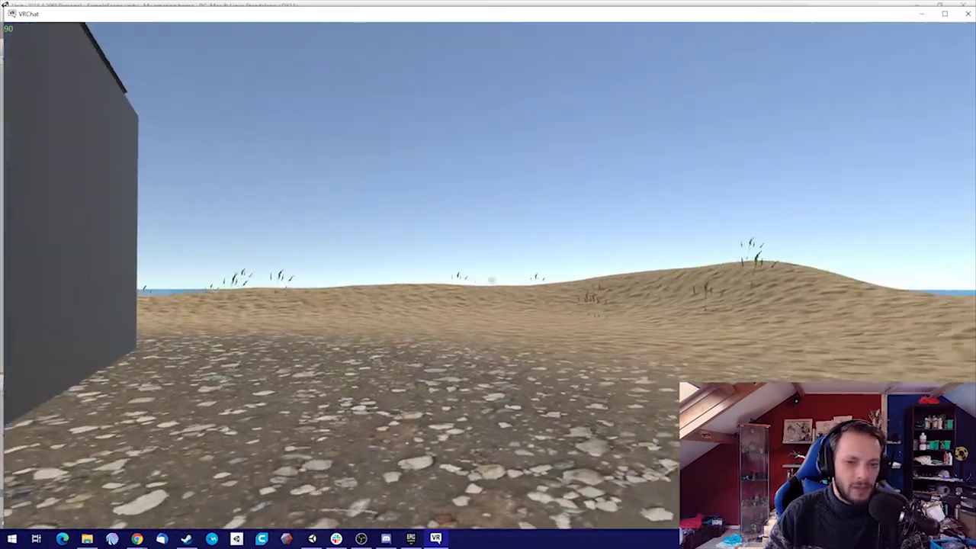
key("w")
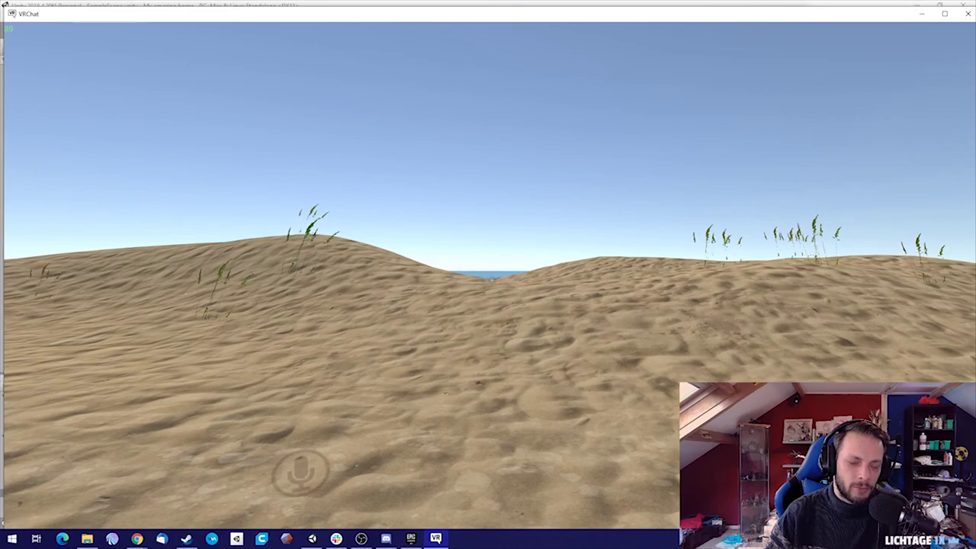
key("w")
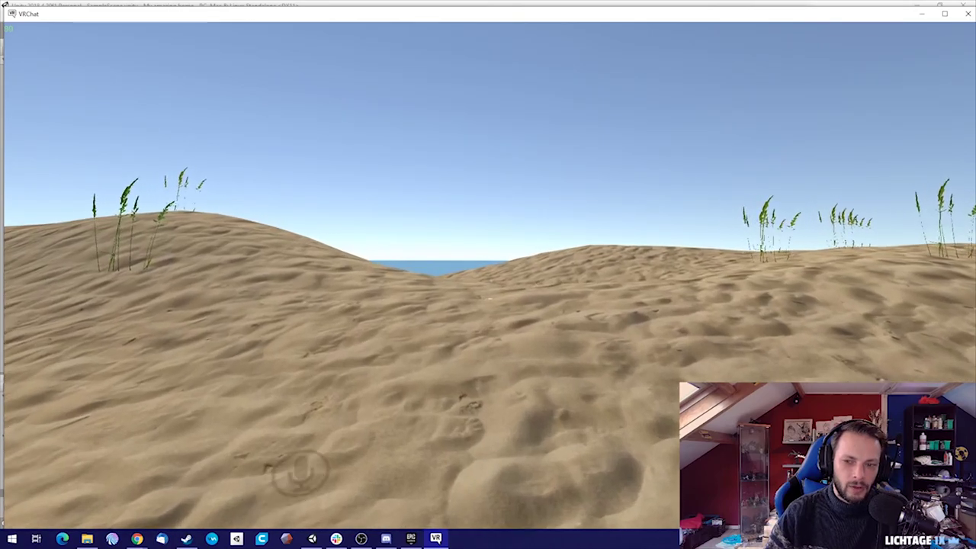
key("w")
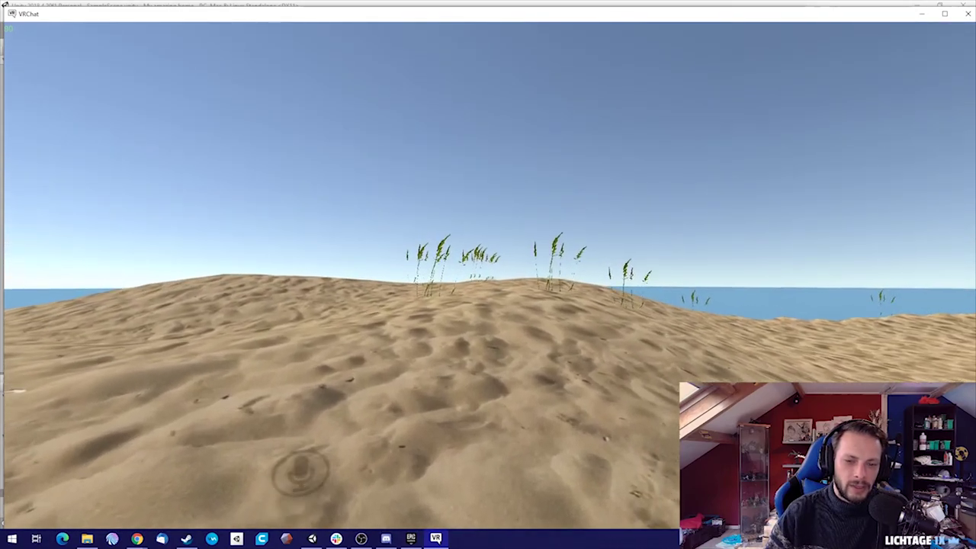
key("w")
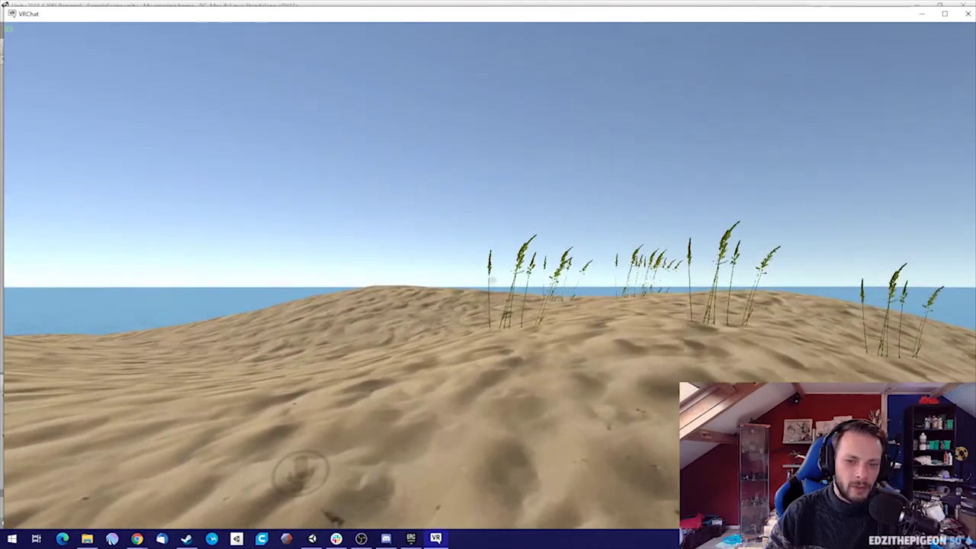
key("w")
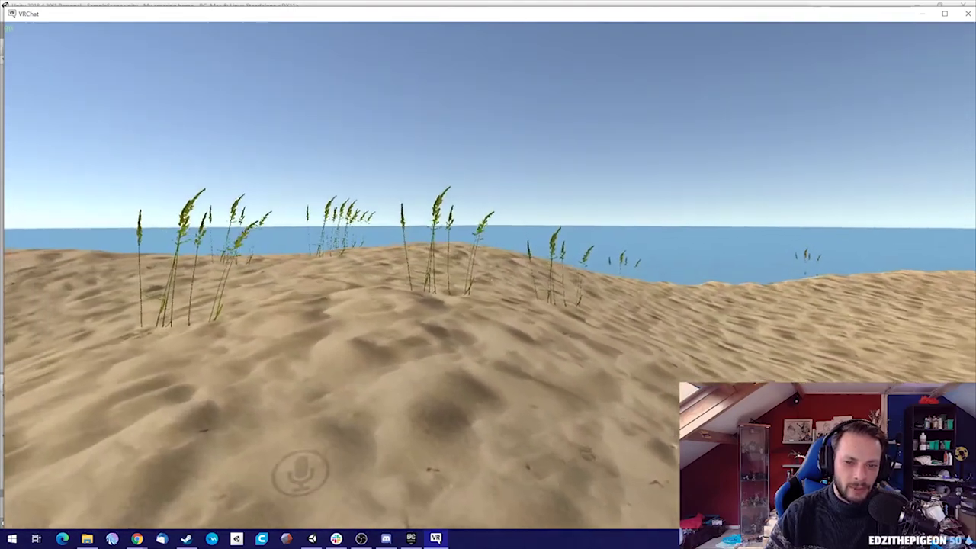
key("w")
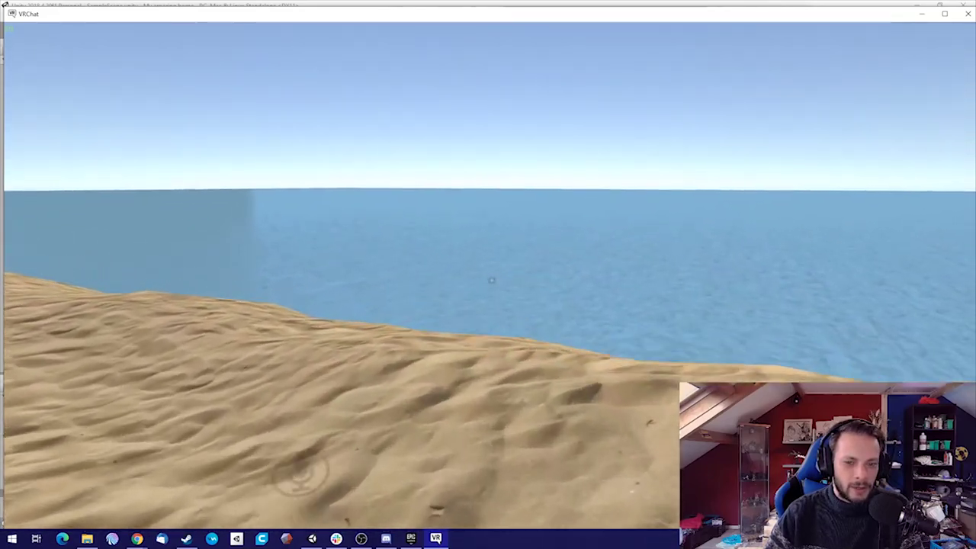
key("w")
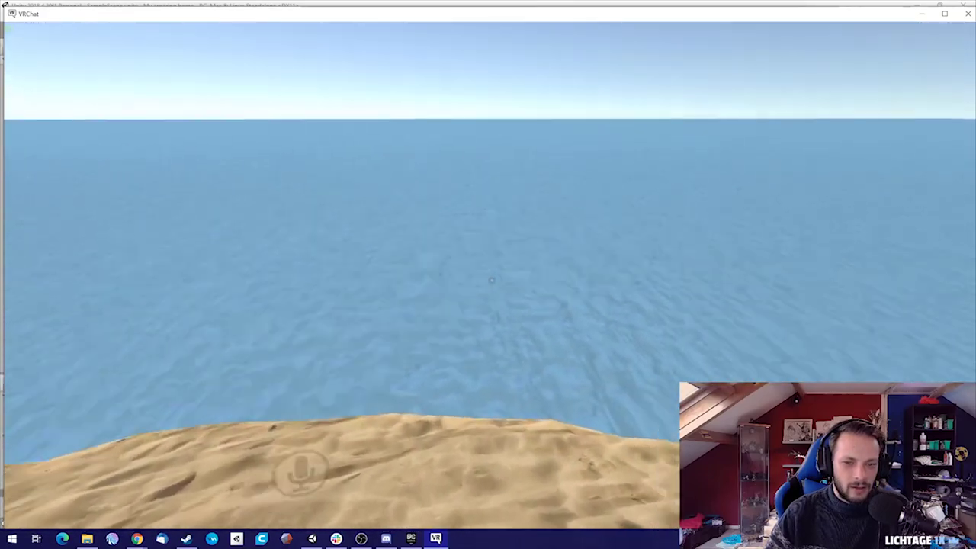
key("w")
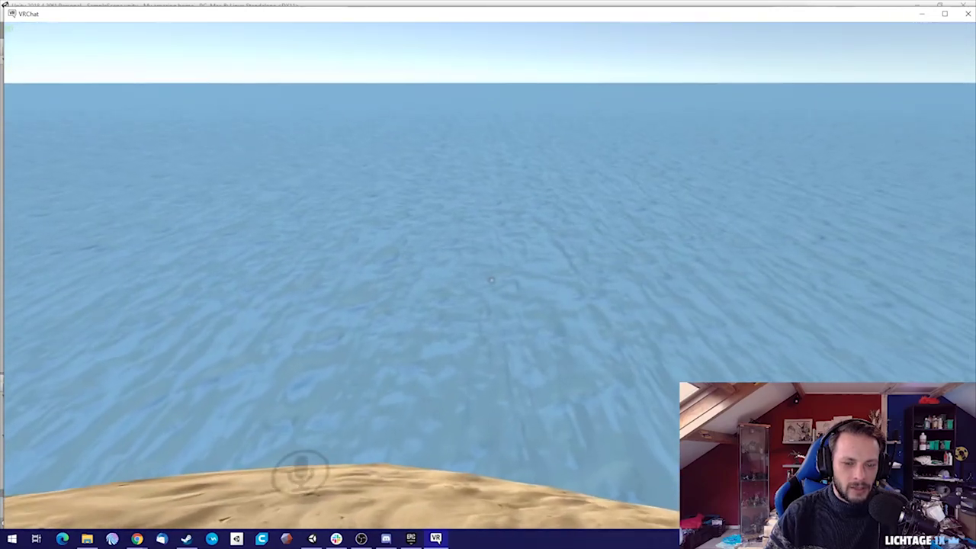
- Follow the island's shoreline and dunes to check how the sea sound carries between the spatial sources
key("w")
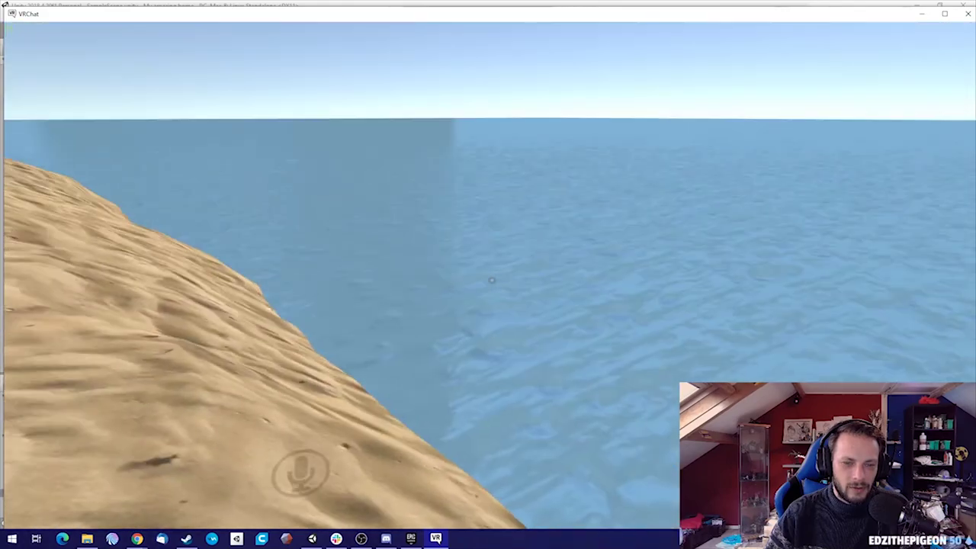
key("w")
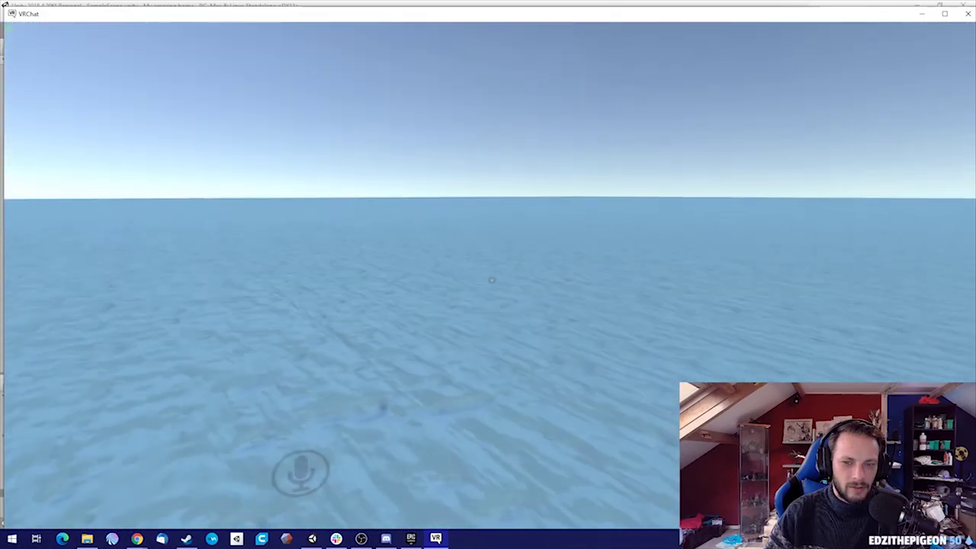
key("w")
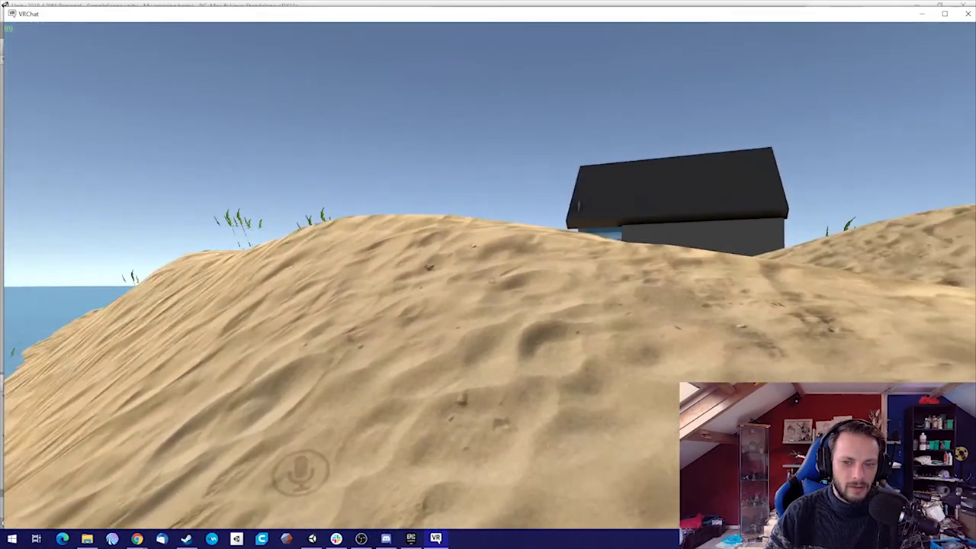
key("w")
key("w")
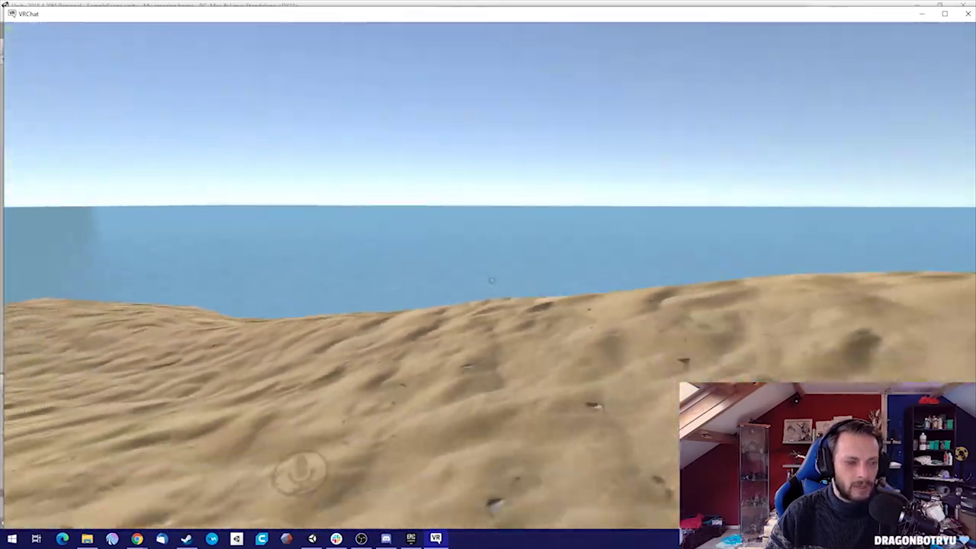
- Return from the dunes to the house and go inside to the two white wall cubes beside the sofas
key("s")
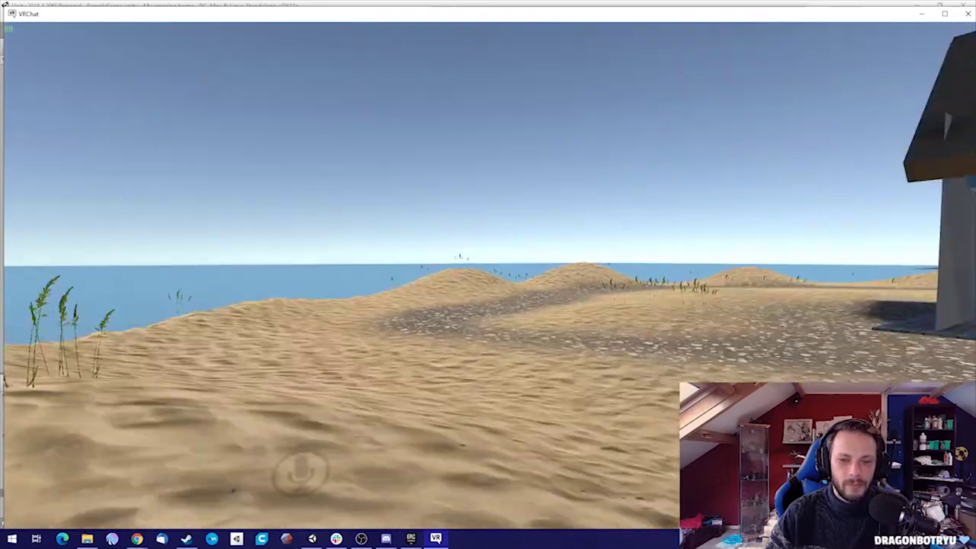
key("w")
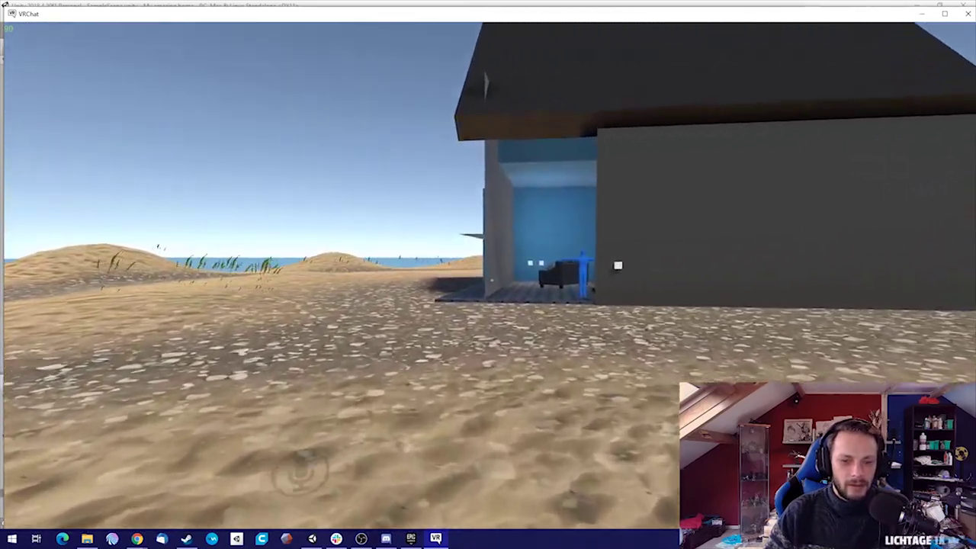
key("w")
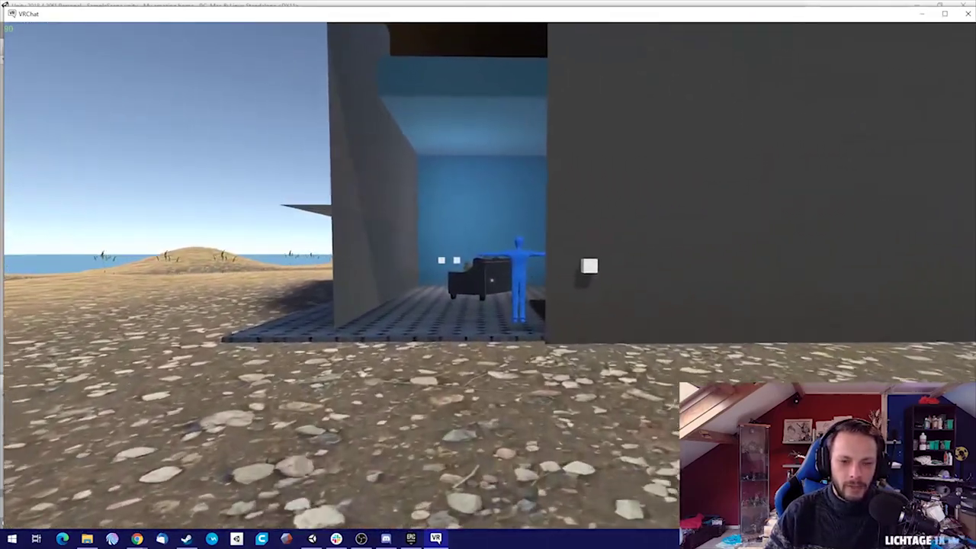
key("w")
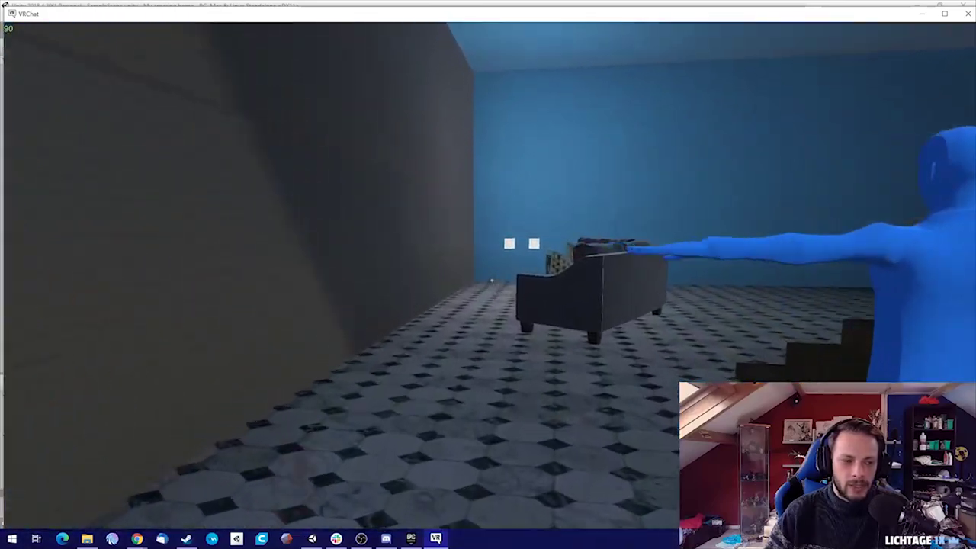
key("w")
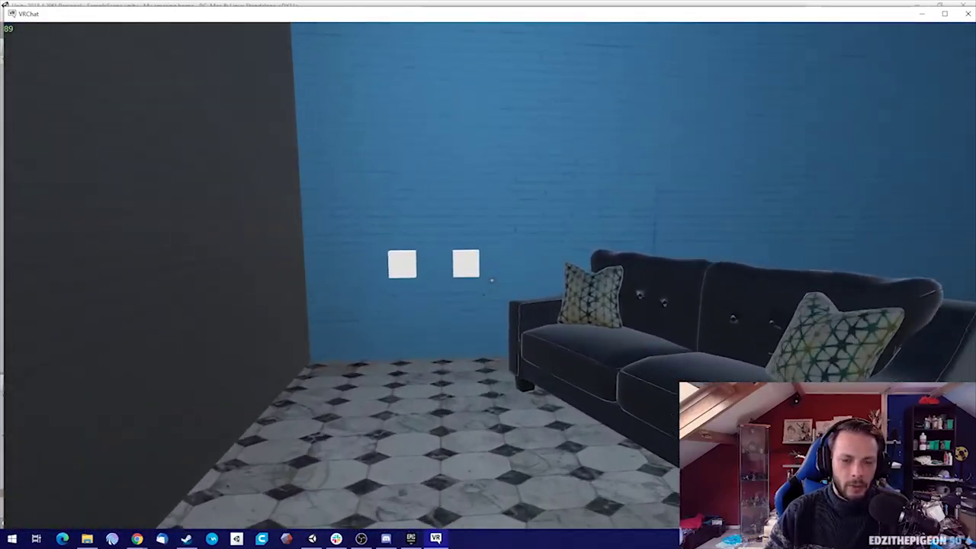
- Switch on the mirror with a white wall cube and view the avatar's reflection in front of the sofas
key("w")
left_click(492, 280)
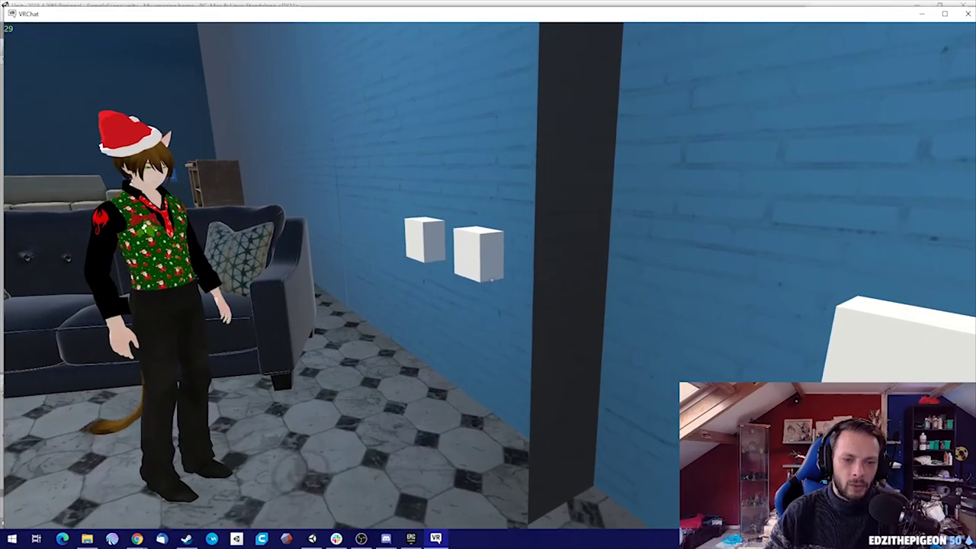
key("w")
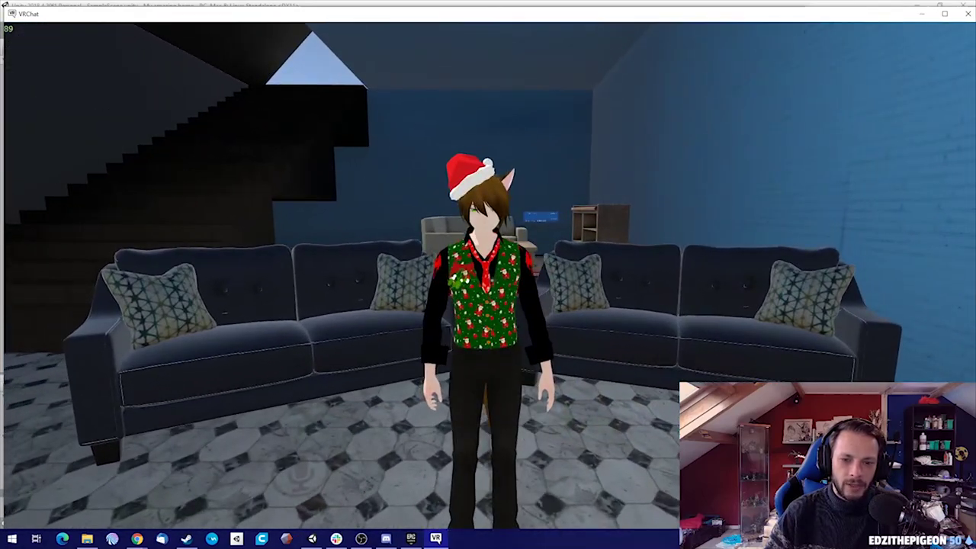
key("s")
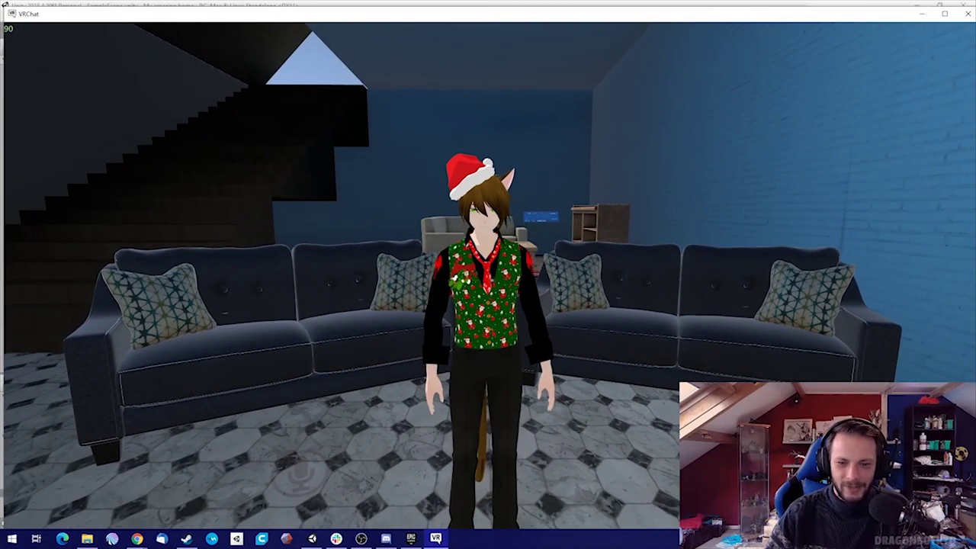